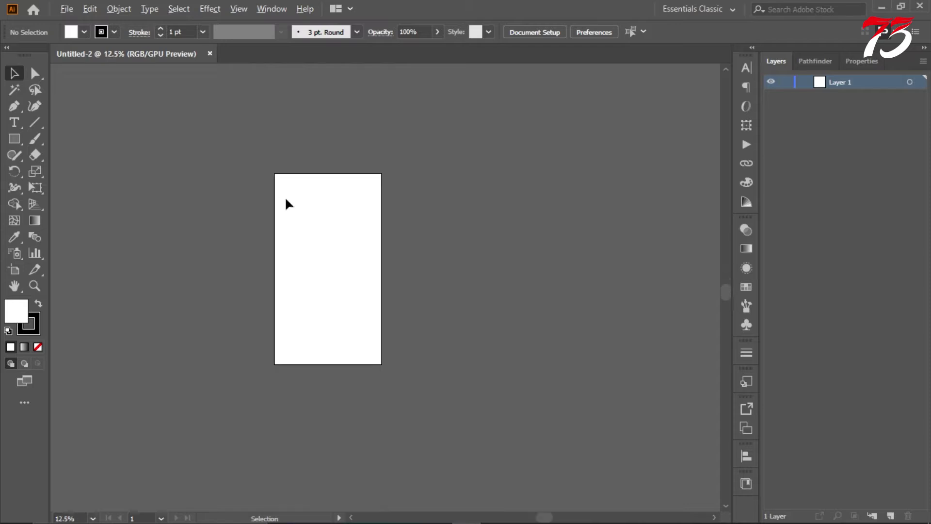
Draw a square of about 221 px above the artboard
scroll(284, 194, "up", 1)
key("m")
scroll(255, 135, "up", 3)
left_click_drag(290, 111, 377, 198)
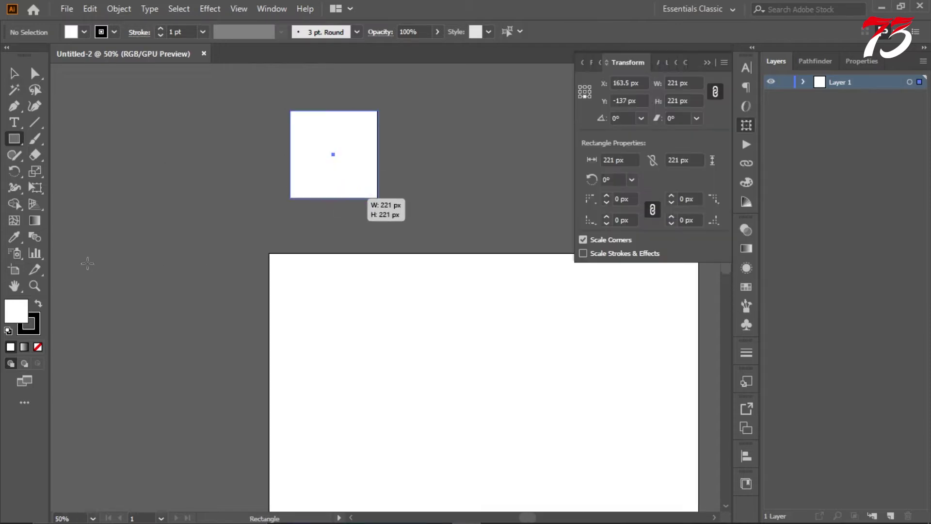
Remove the square's stroke and fill it with yellow ffce00
left_click(37, 330)
left_click(38, 346)
double_click(21, 308)
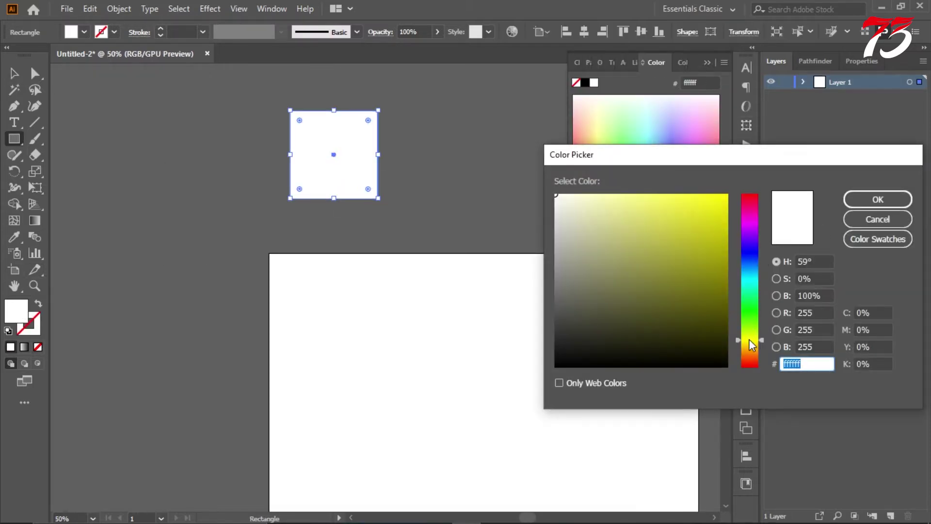
left_click_drag(749, 339, 757, 346)
left_click(719, 206)
left_click(878, 200)
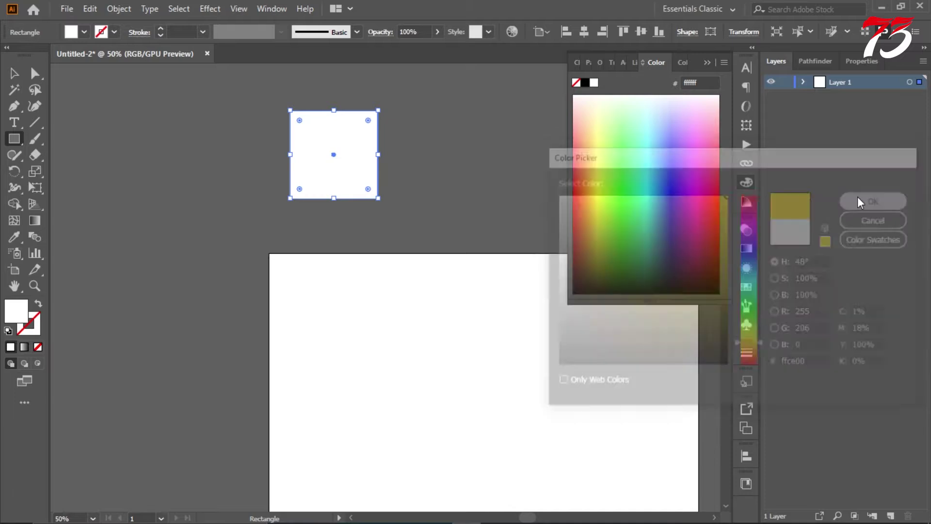
Place a copy of the yellow square beside it and fill the copy with orange ffaa00
left_click_drag(338, 141, 467, 141)
double_click(24, 311)
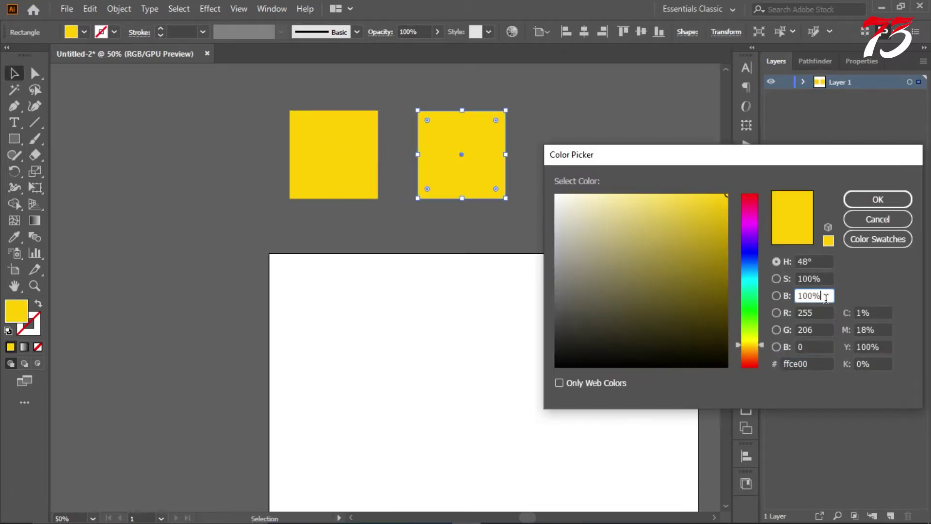
key("shift+Down")
key("shift+Down")
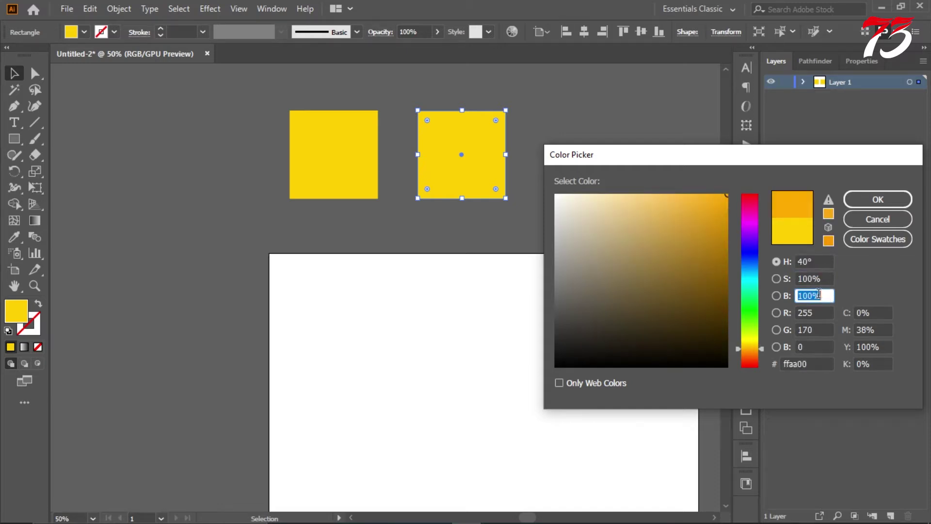
left_click(878, 199)
left_click_drag(488, 166, 465, 165)
Duplicate the orange square to its right and give the copy a linear gradient from the yellow to the orange of the other squares
left_click_drag(440, 164, 555, 164)
left_click(750, 249)
left_click(590, 248)
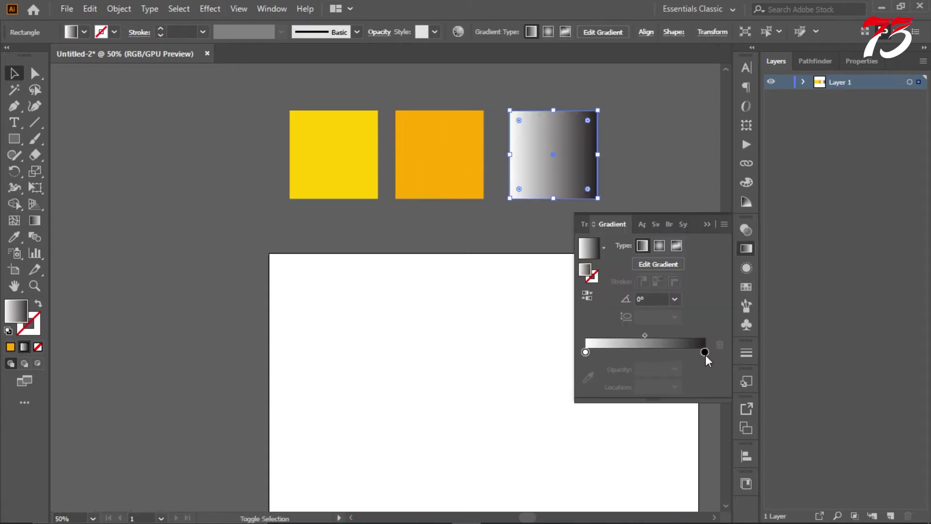
left_click(705, 335)
left_click(588, 361)
left_click(440, 160)
left_click(585, 335)
left_click(320, 165)
scroll(320, 165, "right", 6)
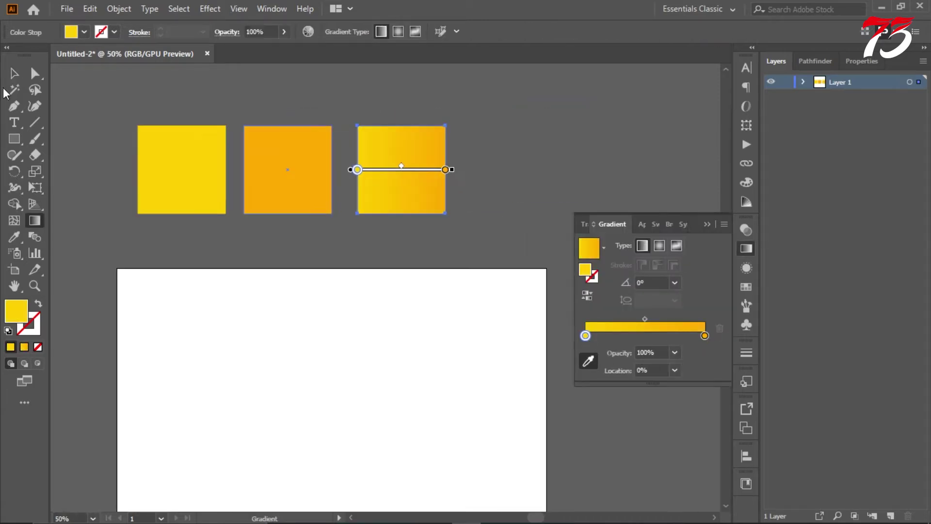
Duplicate the row of three squares directly below the original row
left_click(14, 73)
scroll(459, 172, "down", 3)
left_click(100, 102)
scroll(100, 102, "up", 4)
left_click_drag(100, 105, 378, 232)
left_click(233, 224)
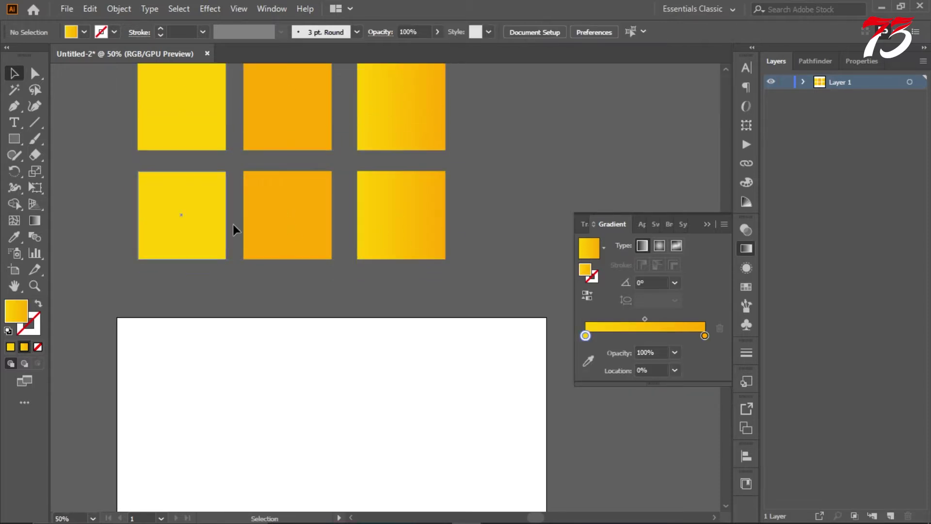
Fill the middle square of the second row with light blue 009eff
left_click(287, 213)
double_click(16, 311)
left_click(754, 275)
left_click_drag(754, 272, 758, 270)
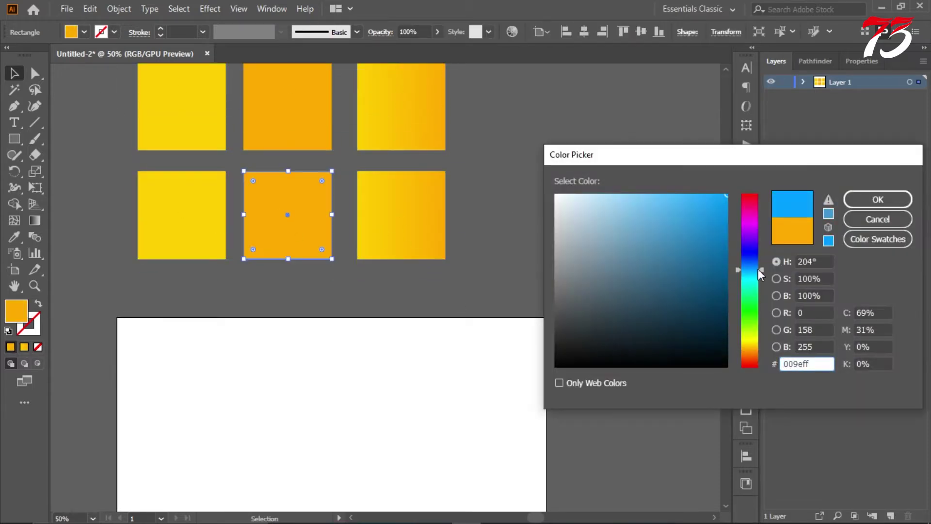
left_click(877, 200)
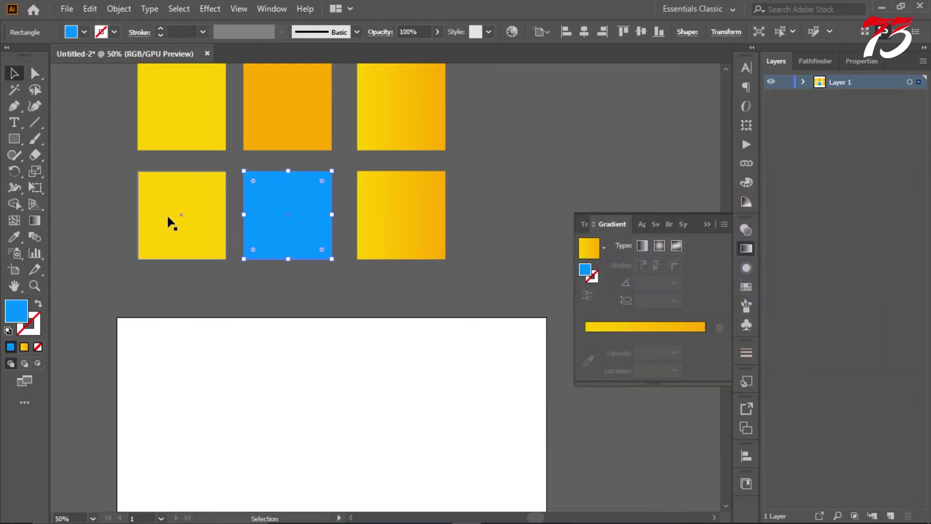
Fill the first square of the second row with a deeper blue
left_click(168, 216)
double_click(19, 313)
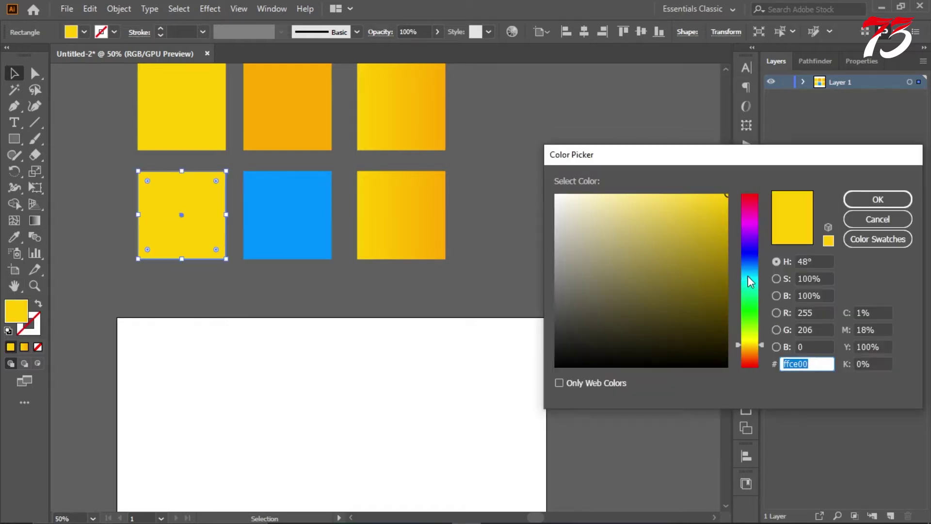
left_click_drag(755, 272, 757, 265)
left_click(878, 200)
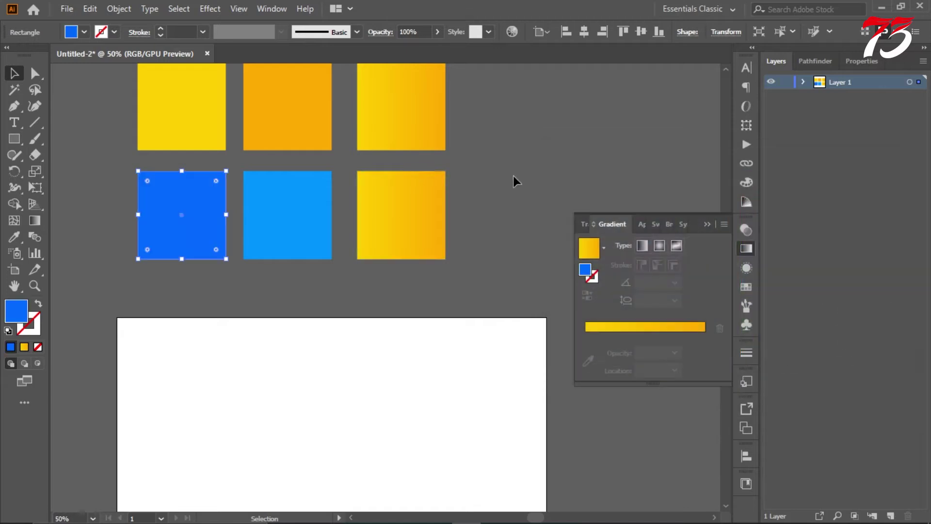
Recolour the second row's gradient square to run from the deep blue to the light blue of its neighbours
left_click(401, 208)
left_click(590, 382)
left_click(295, 218)
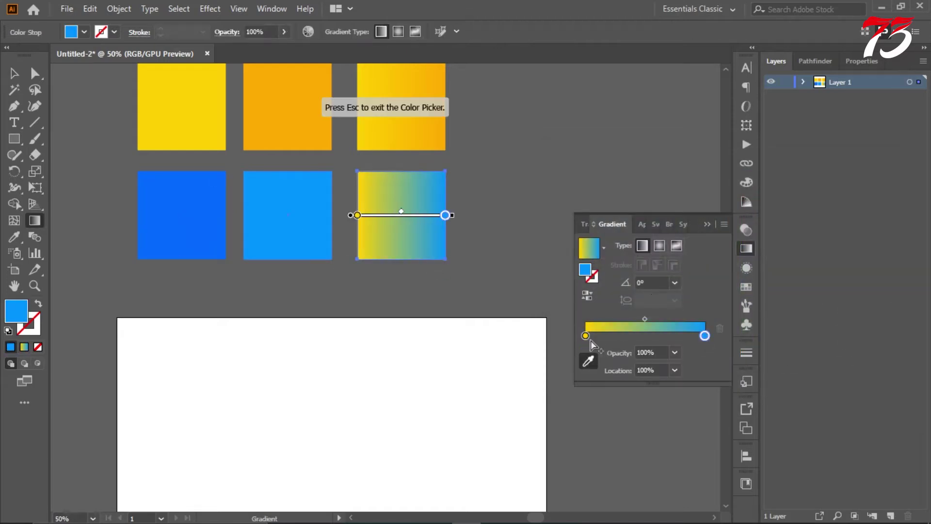
left_click(188, 216)
left_click(14, 73)
left_click(120, 118)
left_click_drag(291, 227, 298, 242)
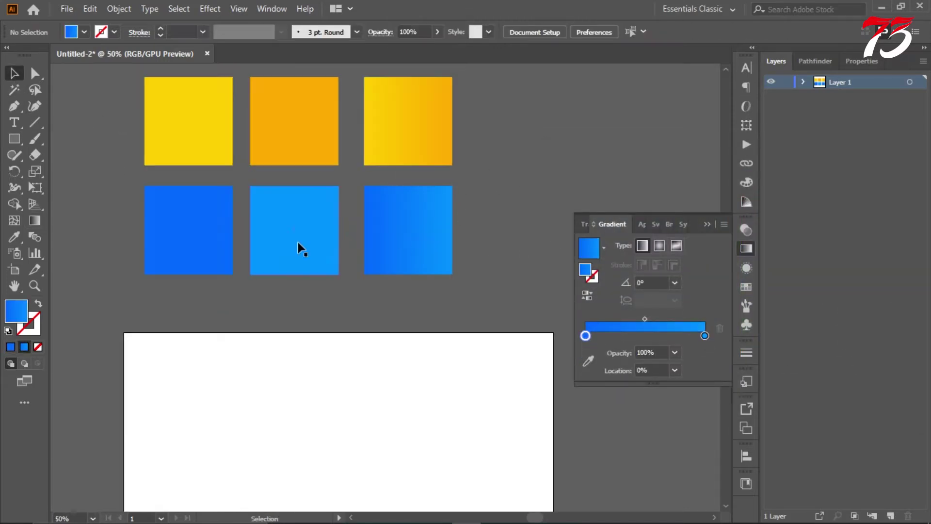
Duplicate the blue gradient square to its right and fill the copy with solid black
left_click_drag(394, 242, 520, 250)
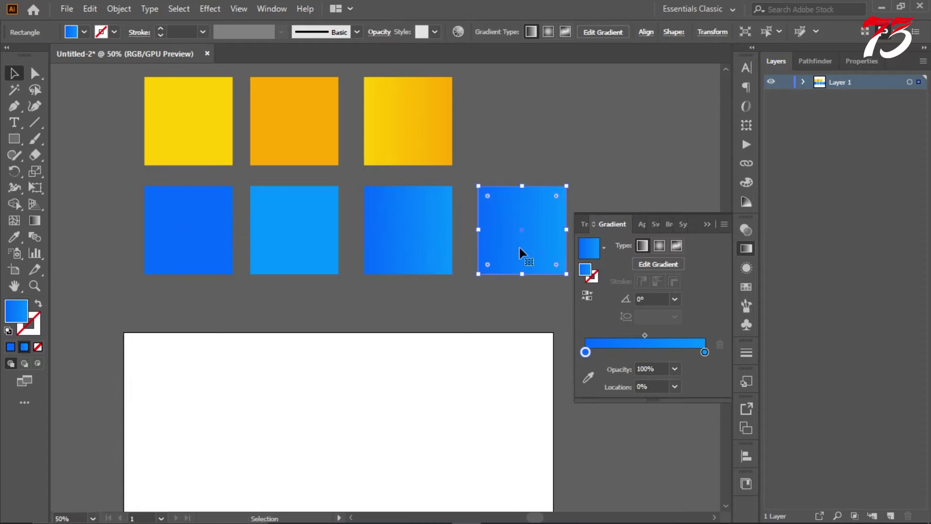
double_click(16, 315)
left_click_drag(580, 243, 539, 355)
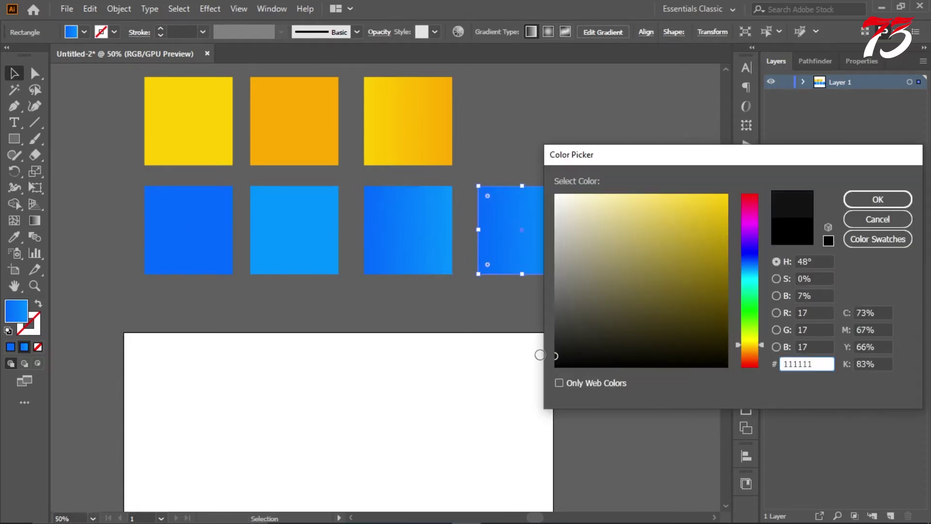
left_click(891, 201)
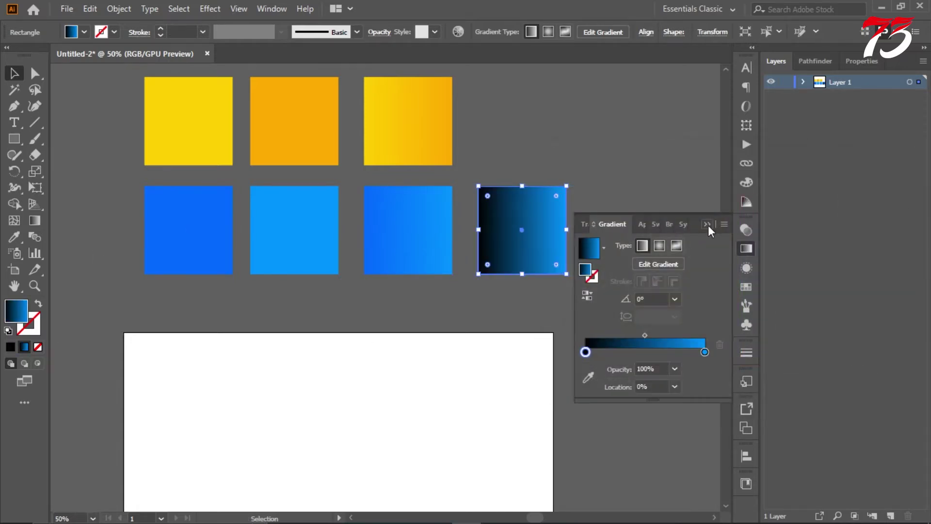
left_click(707, 62)
left_click(563, 130)
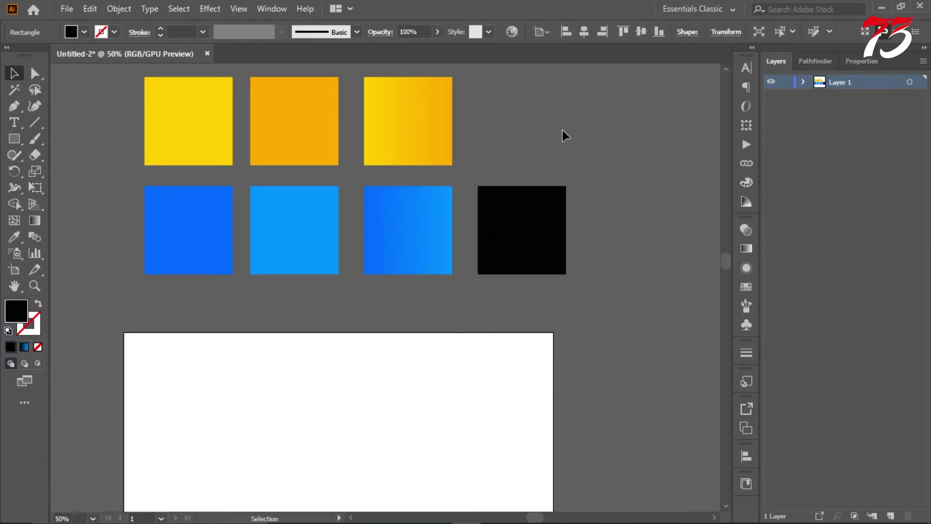
Move all seven colour squares together so they sit centred above the artboard
scroll(495, 124, "down", 3)
left_click_drag(358, 96, 365, 168)
scroll(362, 169, "up", 1)
scroll(331, 176, "down", 1)
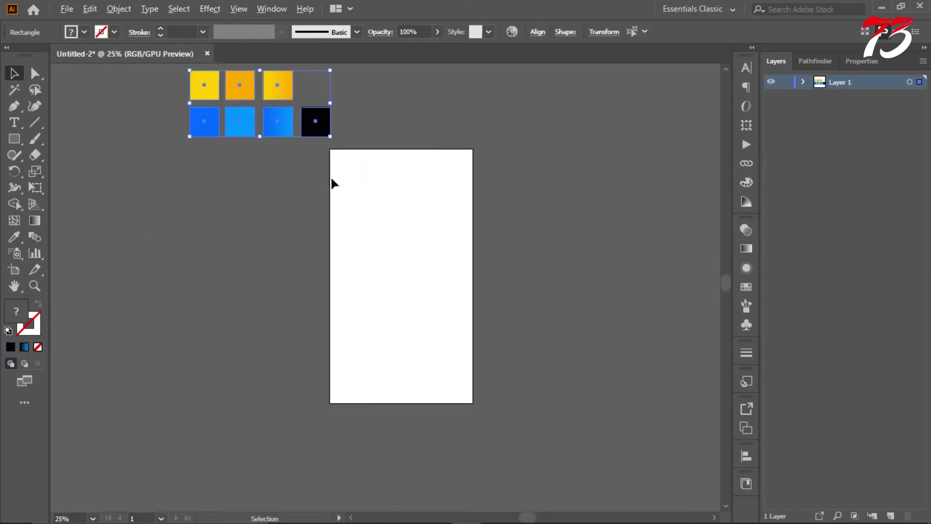
scroll(339, 177, "up", 1)
scroll(402, 189, "down", 1)
scroll(398, 190, "up", 2)
left_click_drag(311, 178, 423, 108)
scroll(436, 198, "down", 6)
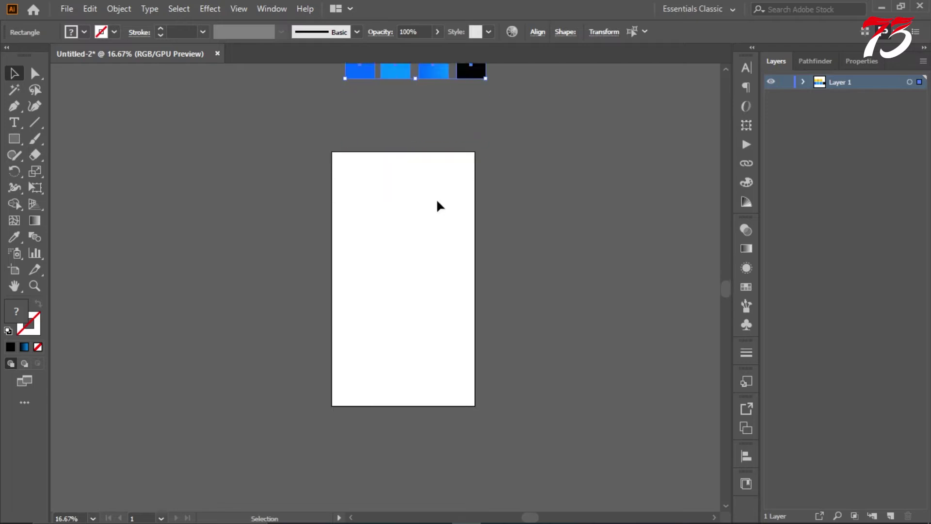
scroll(435, 198, "up", 2)
scroll(435, 198, "down", 2)
scroll(415, 149, "up", 1)
scroll(416, 149, "down", 1)
left_click(561, 203)
Draw a black shape with a wavy lower edge across the top of the artboard using the Curvature tool
left_click(34, 106)
scroll(264, 251, "up", 2)
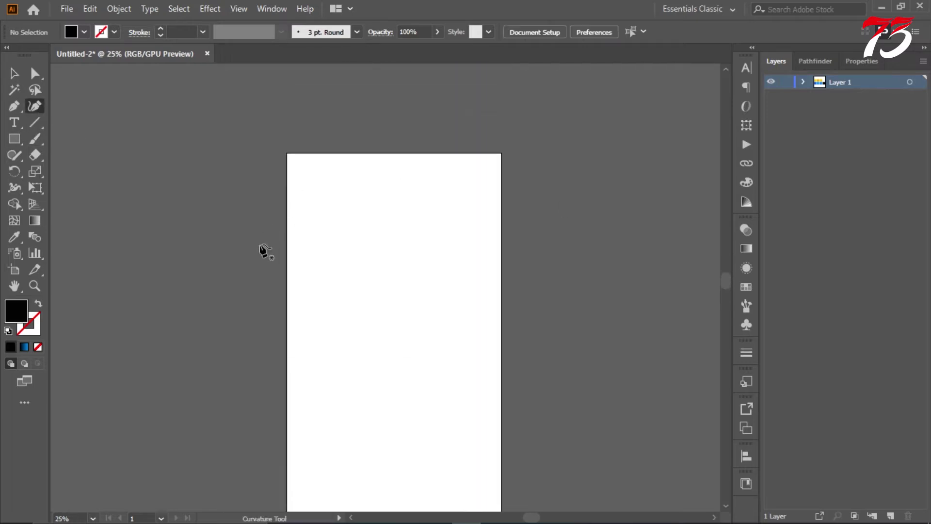
left_click(274, 288)
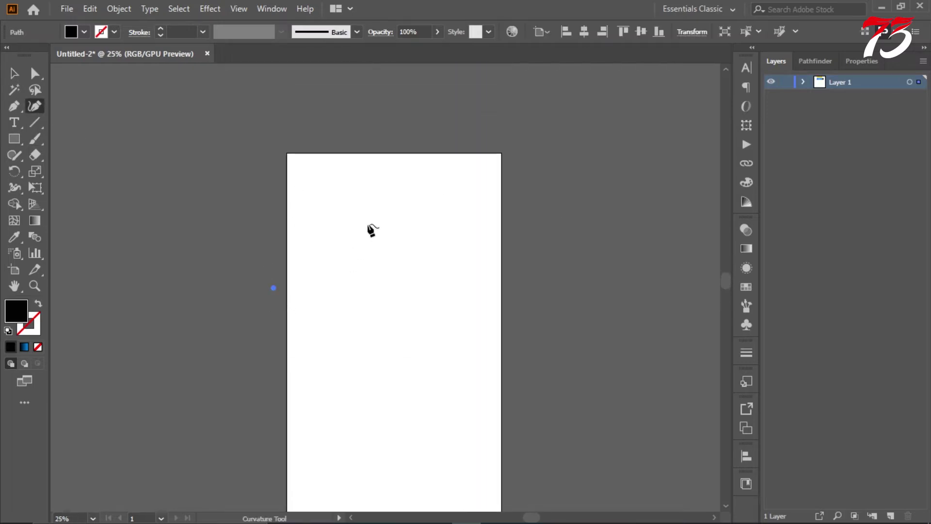
left_click(410, 235)
left_click(467, 207)
left_click(511, 217)
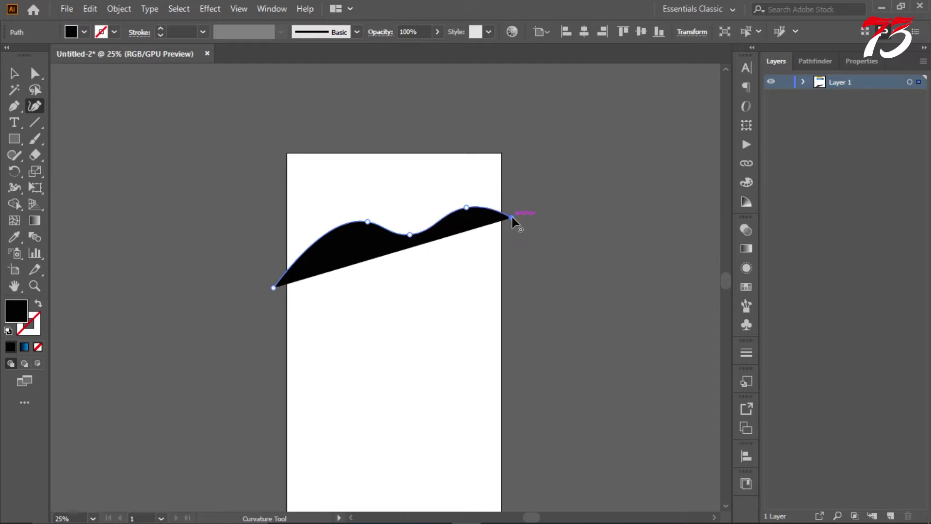
left_click(512, 128)
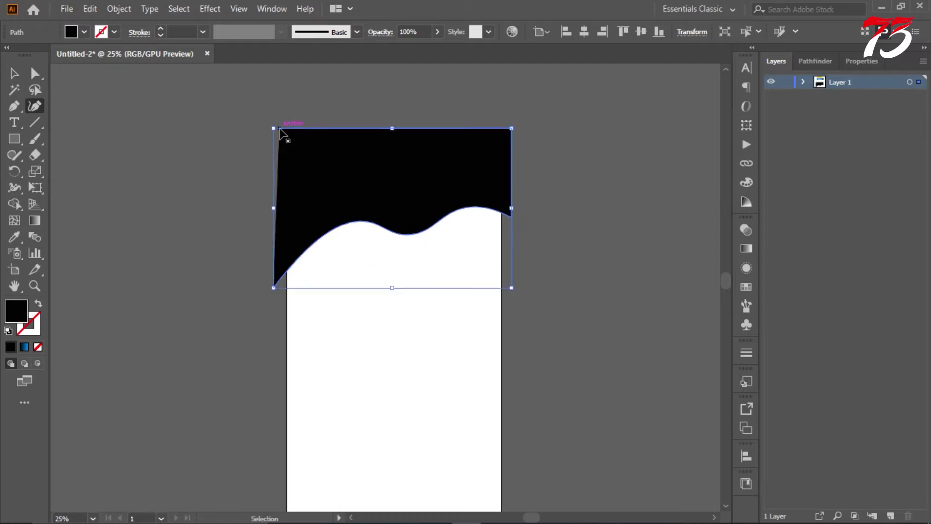
left_click(265, 129)
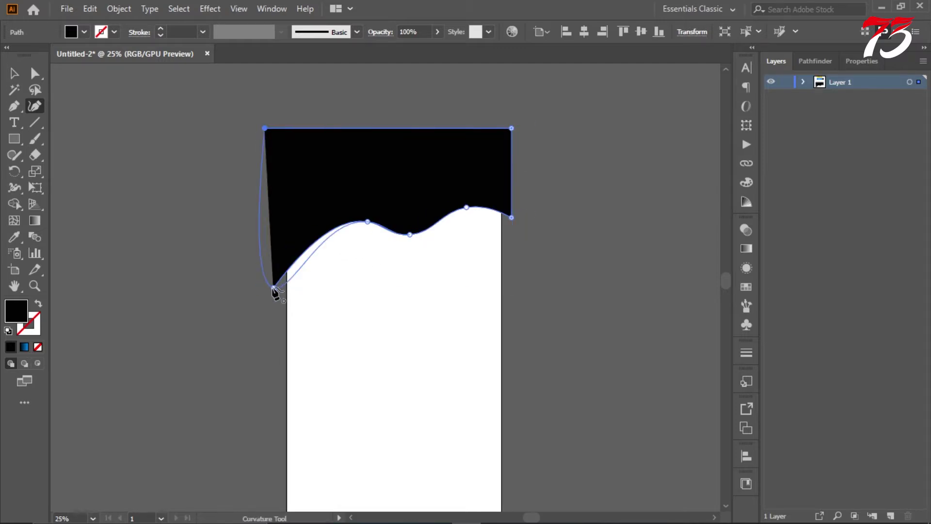
left_click(273, 288)
key("ctrl+z")
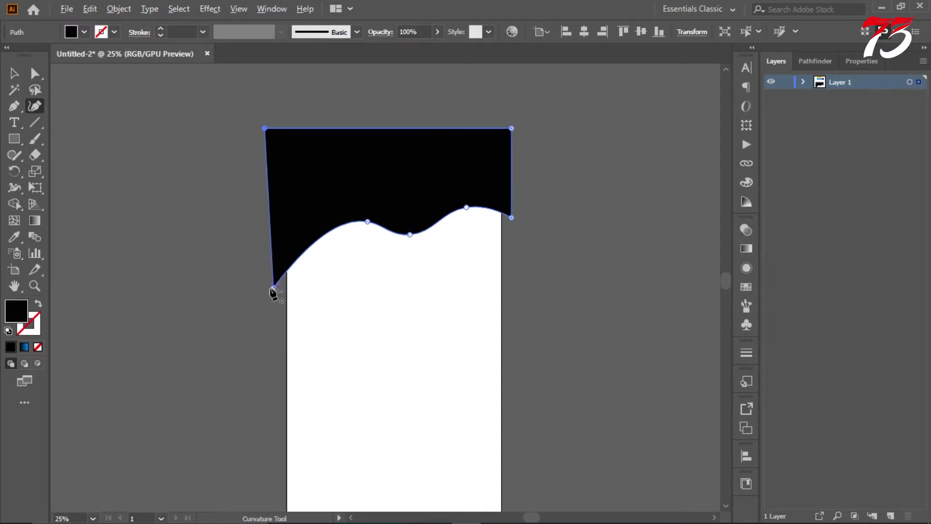
left_click(13, 75)
left_click(417, 315)
Create a rectangle 1920 px wide and 1080 px high
left_click(13, 141)
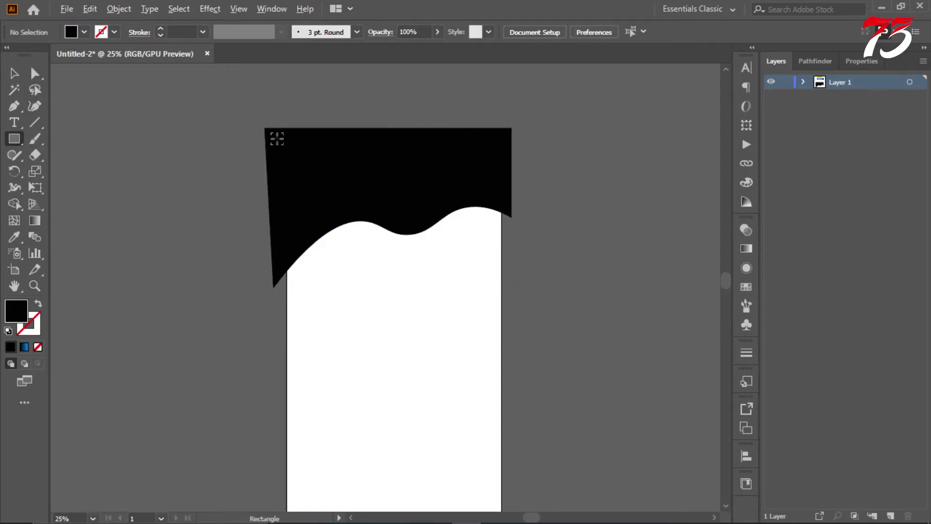
scroll(276, 138, "down", 2)
left_click(344, 232)
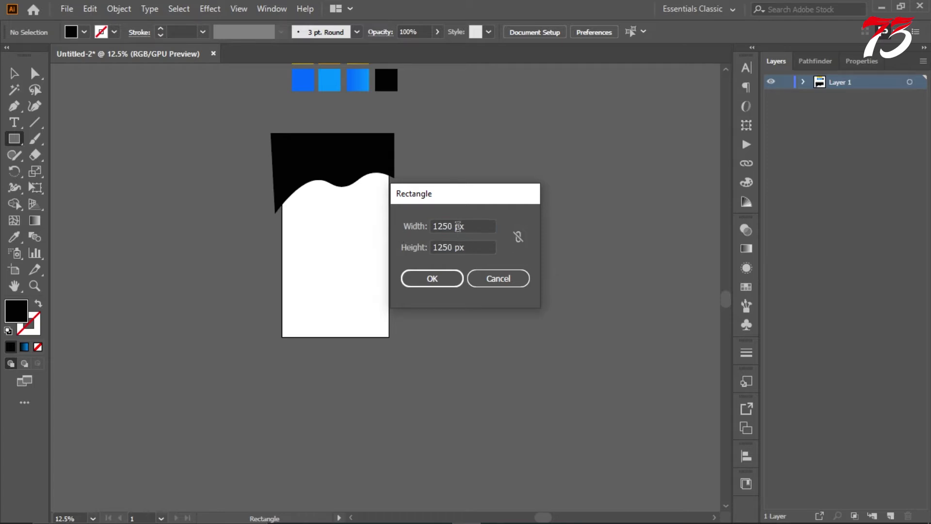
key("Tab")
key("BackSpace")
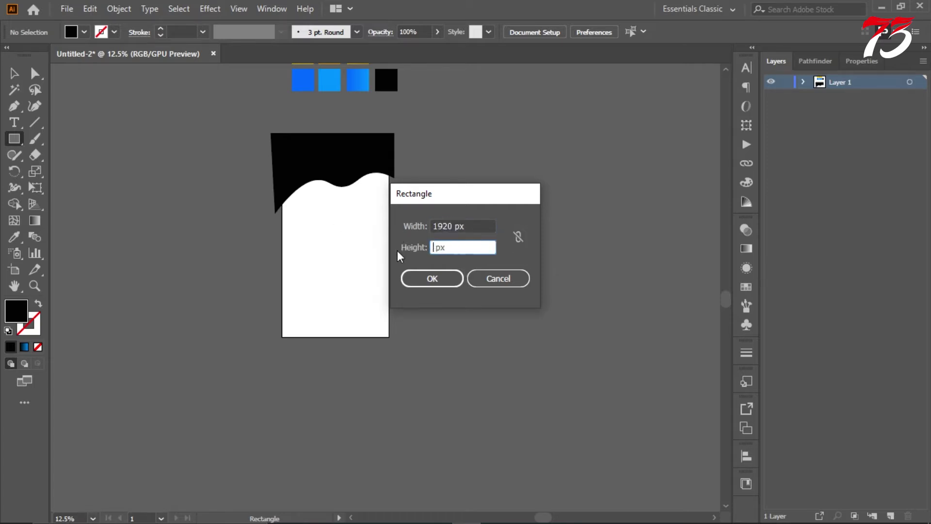
type("1080")
left_click(430, 279)
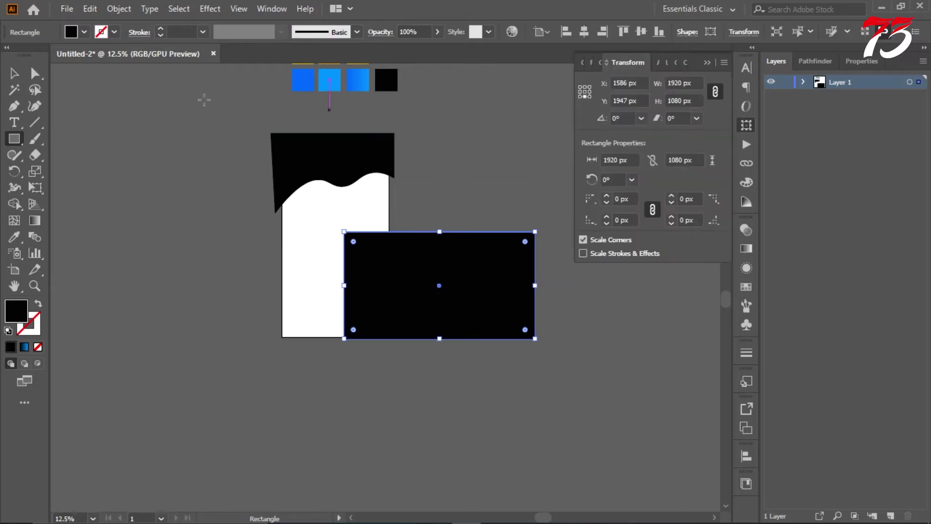
Rotate the rectangle 90° and centre it horizontally and vertically on the artboard
left_click(13, 74)
left_click_drag(539, 230, 410, 122)
left_click(584, 31)
left_click(641, 31)
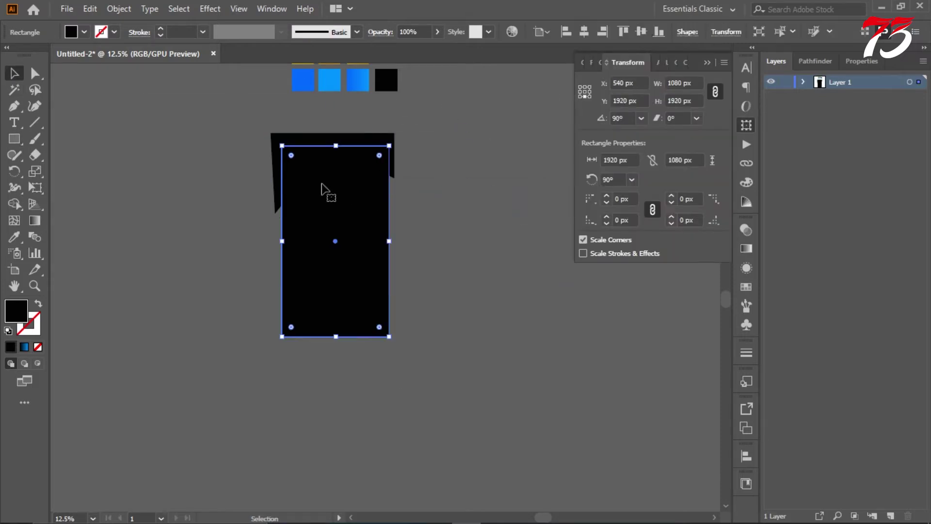
Send the rectangle behind the wavy shape and fill it with white ffffff
right_click(322, 183)
mouse_move(410, 410)
left_click(515, 457)
scroll(349, 174, "up", 2)
left_click(12, 240)
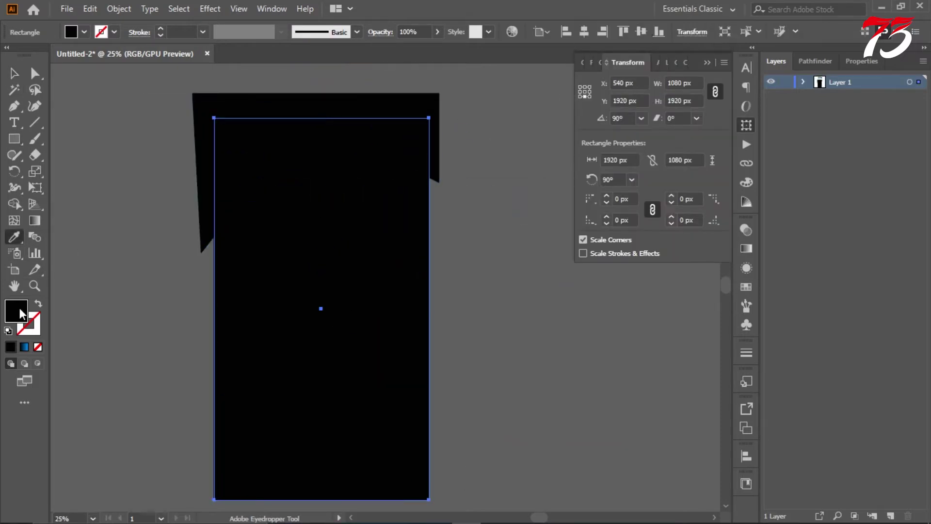
double_click(17, 310)
type("ffffff")
left_click(876, 197)
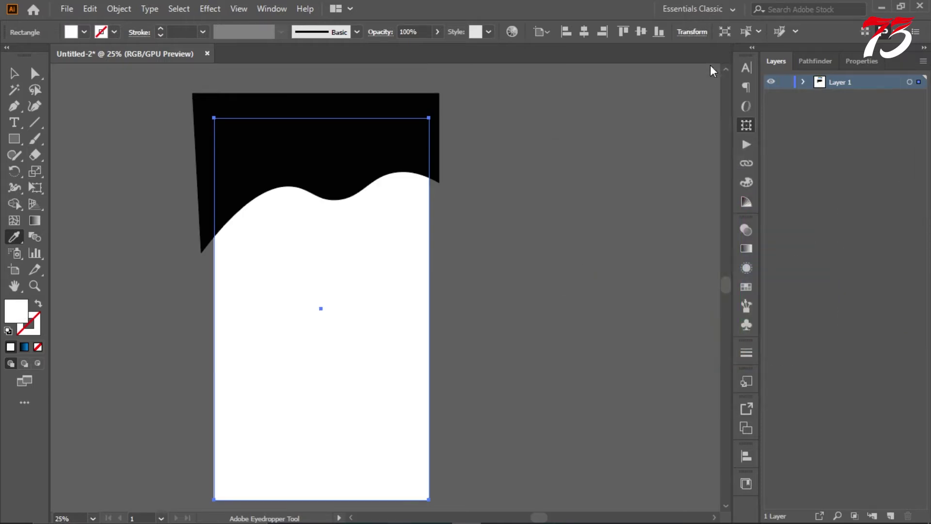
scroll(496, 144, "down", 2)
left_click(14, 74)
left_click(513, 221)
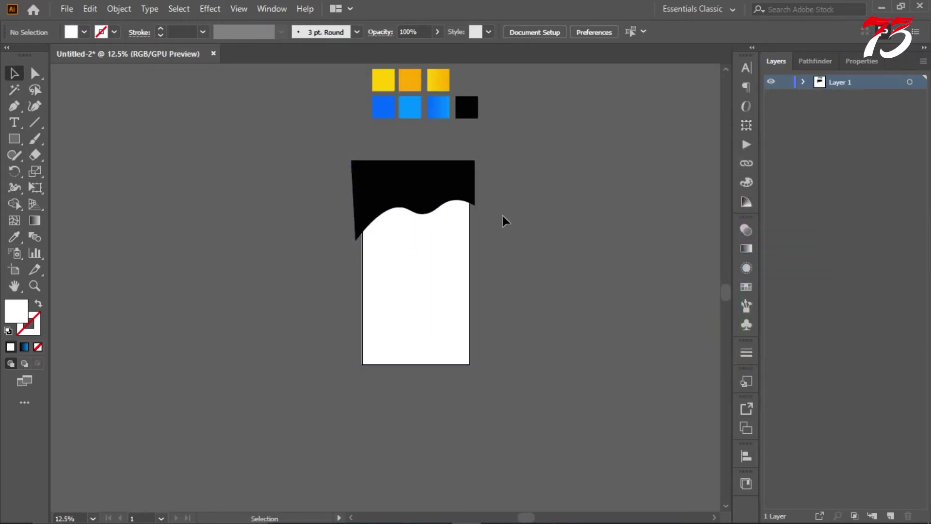
Apply the yellow-to-orange gradient swatch to the wavy shape with the Eyedropper
scroll(440, 179, "up", 1)
left_click(440, 187)
scroll(440, 188, "up", 2)
key("i")
left_click(438, 99)
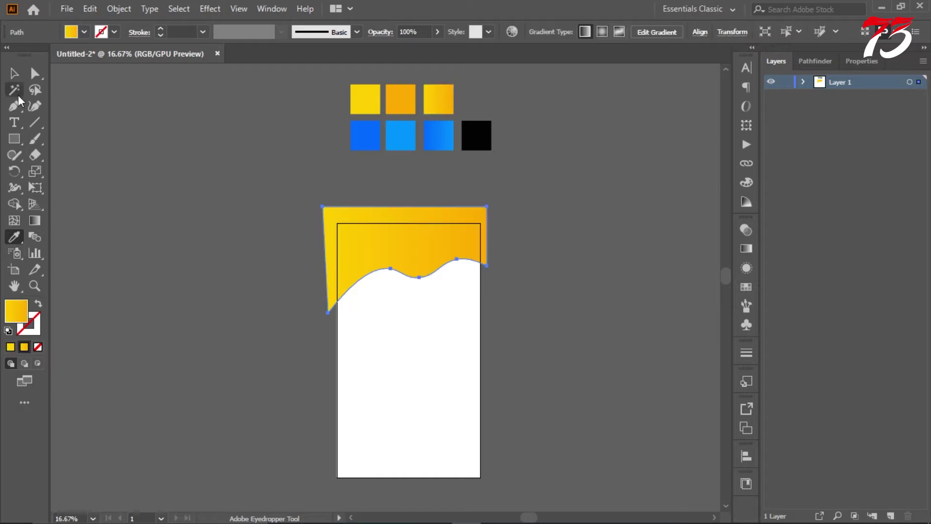
Fill the background rectangle with the blue gradient swatch using the Eyedropper
left_click(13, 73)
left_click(437, 373)
left_click(12, 236)
left_click(432, 138)
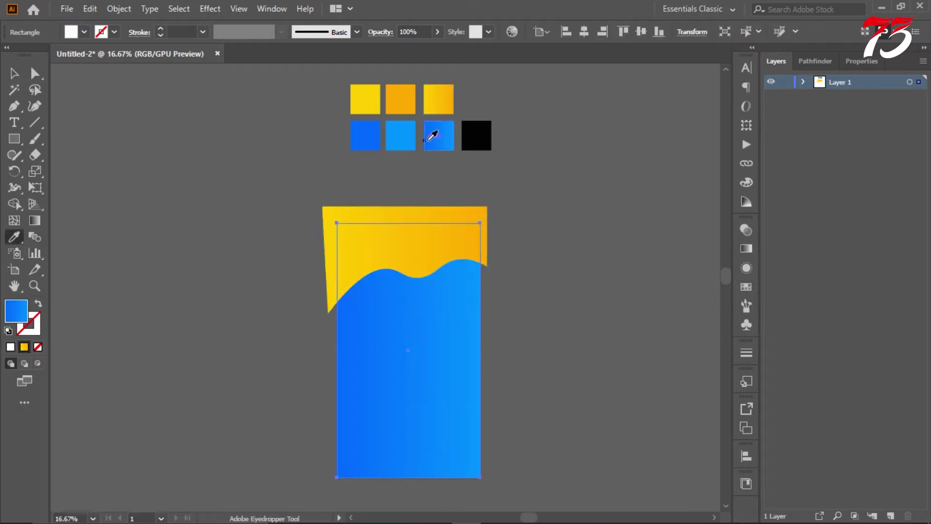
left_click(13, 74)
left_click(514, 257)
Duplicate the yellow wavy shape in place and enlarge the copy proportionally around it
scroll(437, 248, "up", 3)
scroll(376, 258, "down", 1)
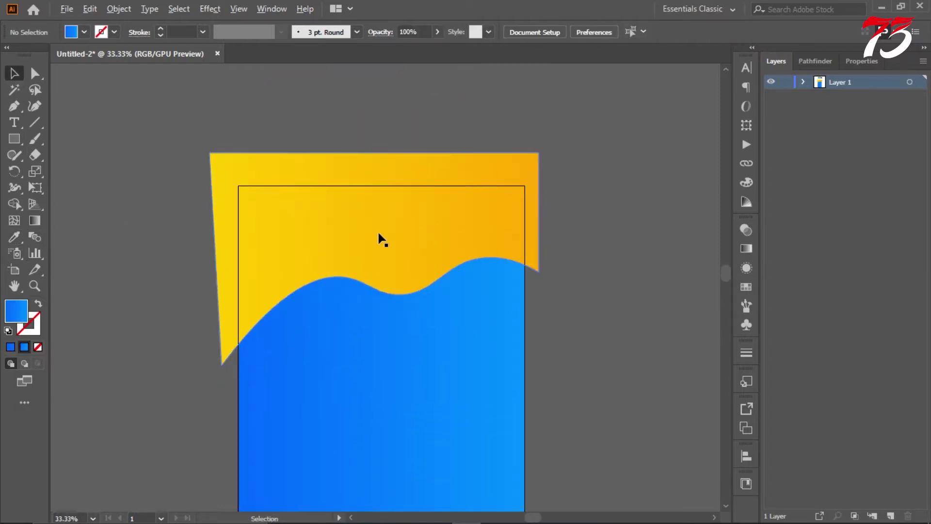
scroll(379, 239, "up", 1)
left_click_drag(381, 239, 385, 262)
scroll(400, 238, "down", 1)
left_click_drag(546, 382, 576, 401)
Give the enlarged wavy copy a white stroke and no fill
left_click(8, 331)
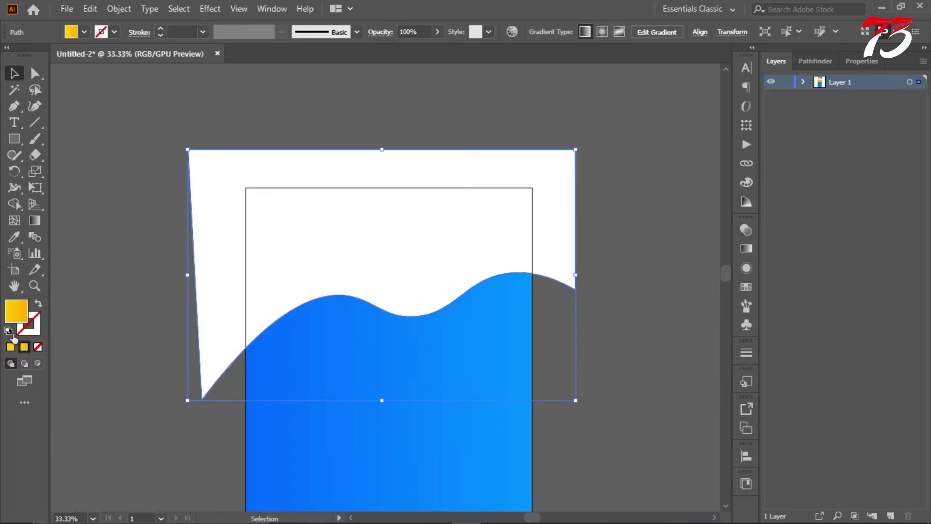
left_click(33, 330)
left_click(38, 346)
left_click(38, 304)
left_click(707, 63)
Set the white outline's stroke weight to 6 pt
left_click(540, 262)
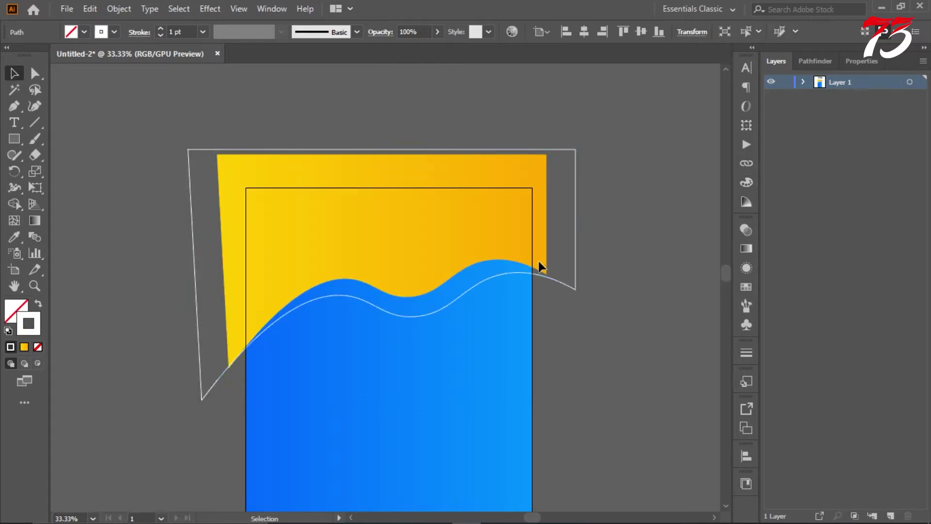
left_click(543, 277)
left_click(182, 32)
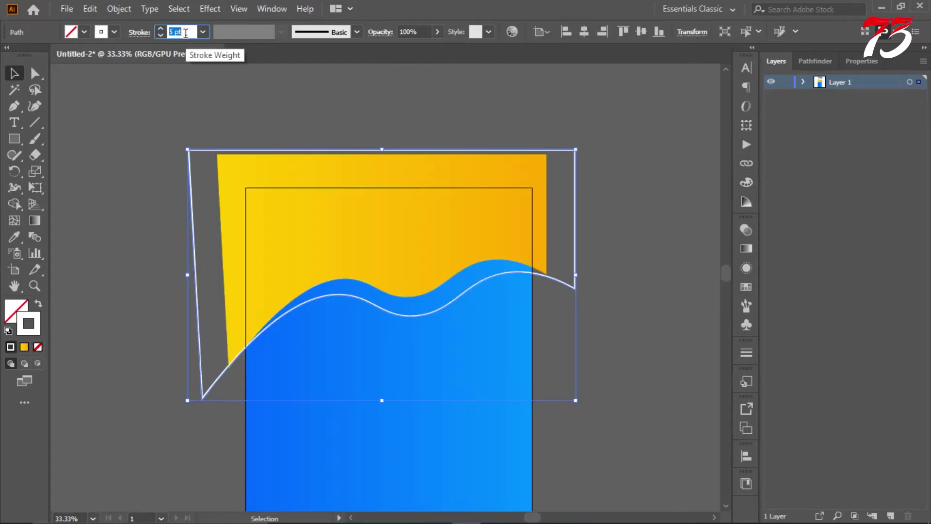
key("Up")
Position the white outline below the yellow wave's edge and tilt it slightly anticlockwise
left_click_drag(577, 228, 581, 222)
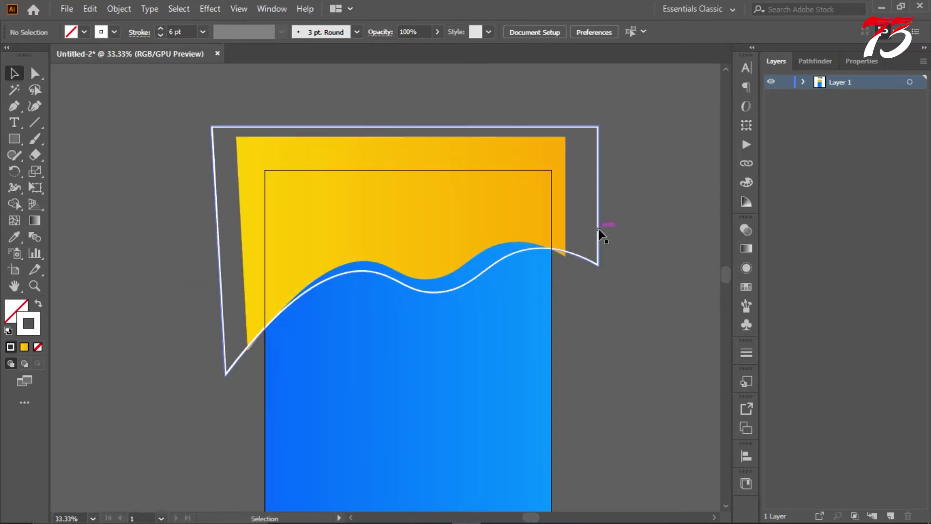
left_click_drag(601, 235, 602, 249)
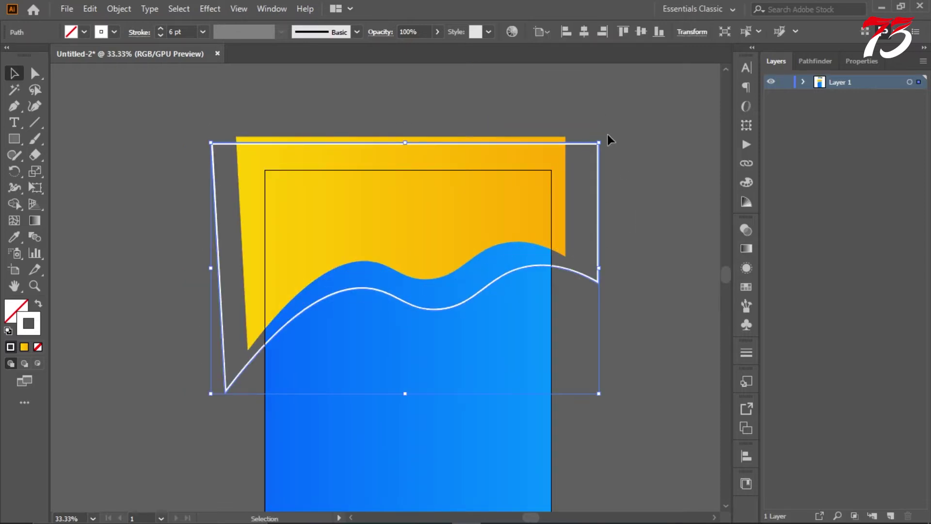
left_click_drag(608, 136, 605, 119)
left_click_drag(597, 235, 587, 232)
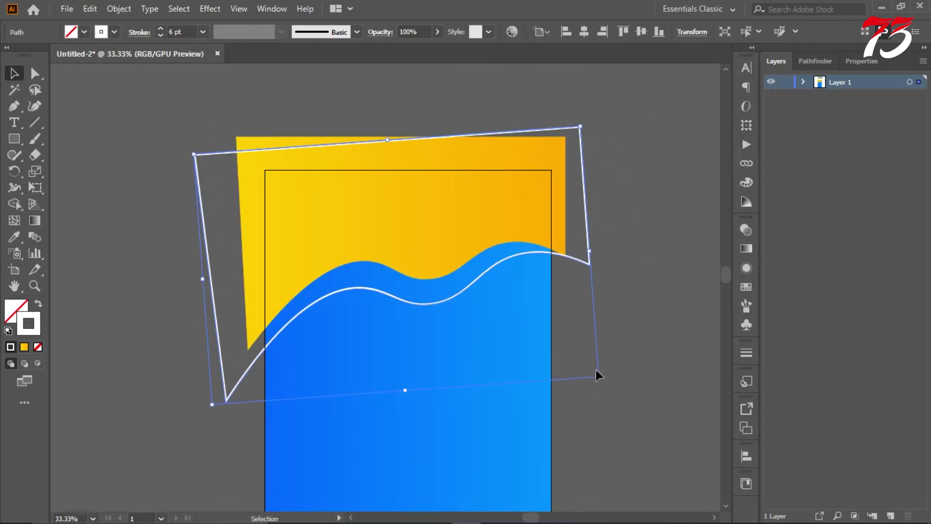
left_click_drag(597, 376, 593, 345)
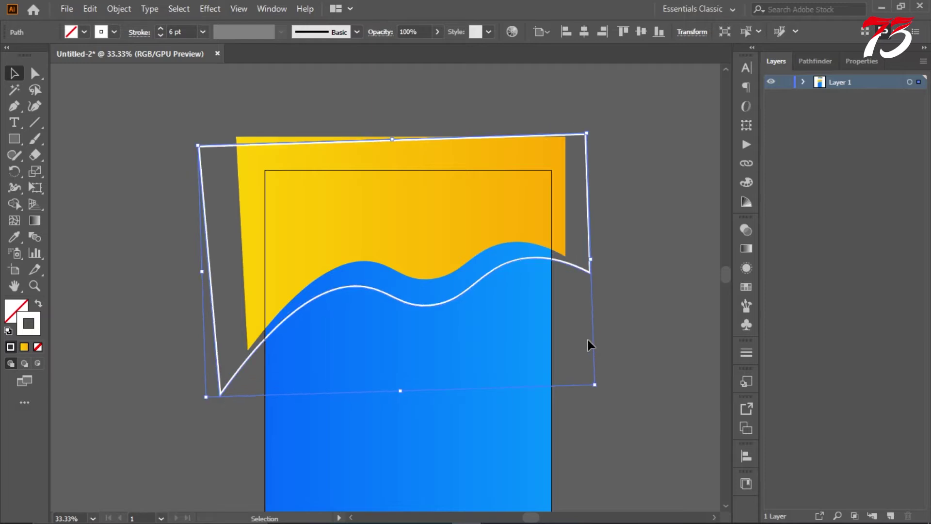
left_click(587, 340)
Shift the white outline up so it runs closer to the yellow wave's lower edge
left_click_drag(586, 273, 595, 269)
key("ctrl+z")
scroll(342, 307, "up", 2)
left_click_drag(435, 274, 444, 268)
scroll(450, 269, "down", 3)
left_click(642, 249)
scroll(637, 246, "up", 4)
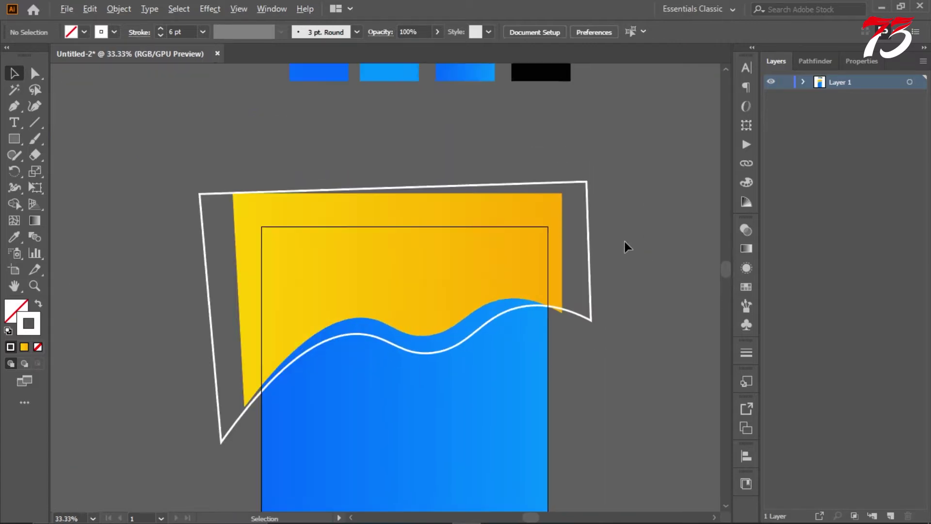
Duplicate the yellow wavy shape and offset the copy slightly downwards
scroll(622, 240, "down", 5)
scroll(515, 233, "up", 2)
scroll(486, 233, "up", 2)
left_click(480, 236)
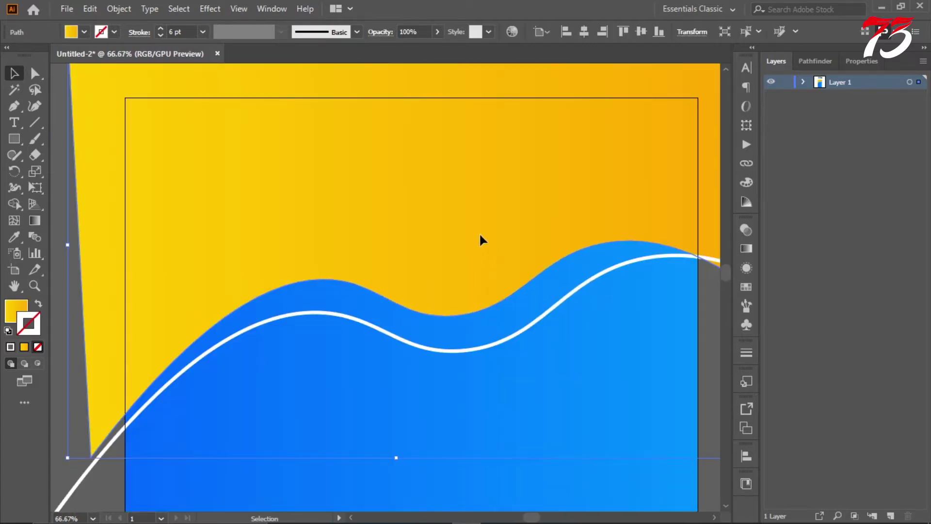
left_click_drag(479, 235, 473, 253)
double_click(16, 310)
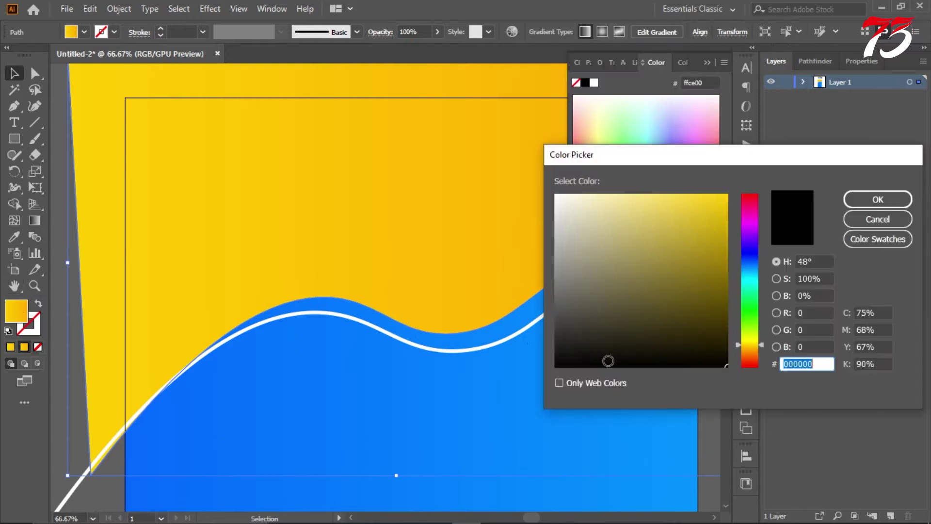
left_click(878, 219)
left_click(707, 63)
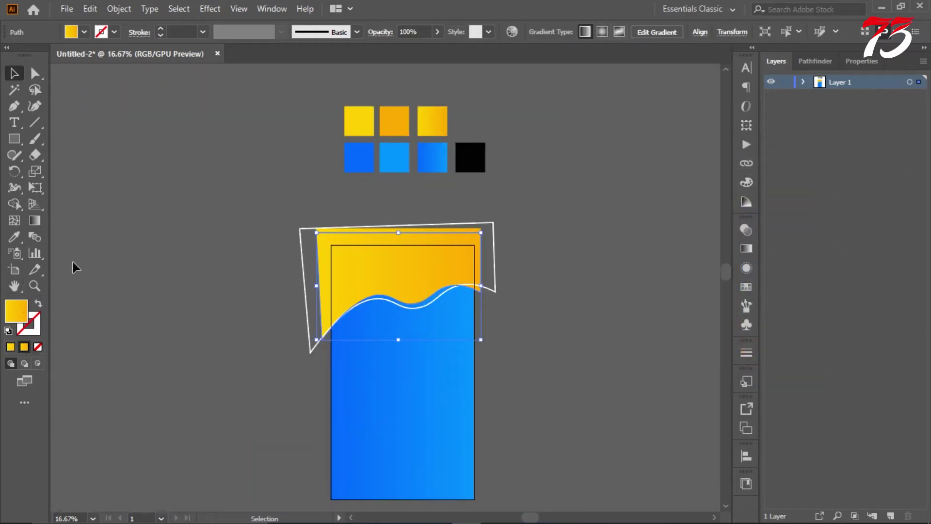
Fill the offset wavy copy with the black swatch and send it backward behind the yellow shape
left_click(478, 161)
key("ctrl+plus")
key("v")
right_click(403, 224)
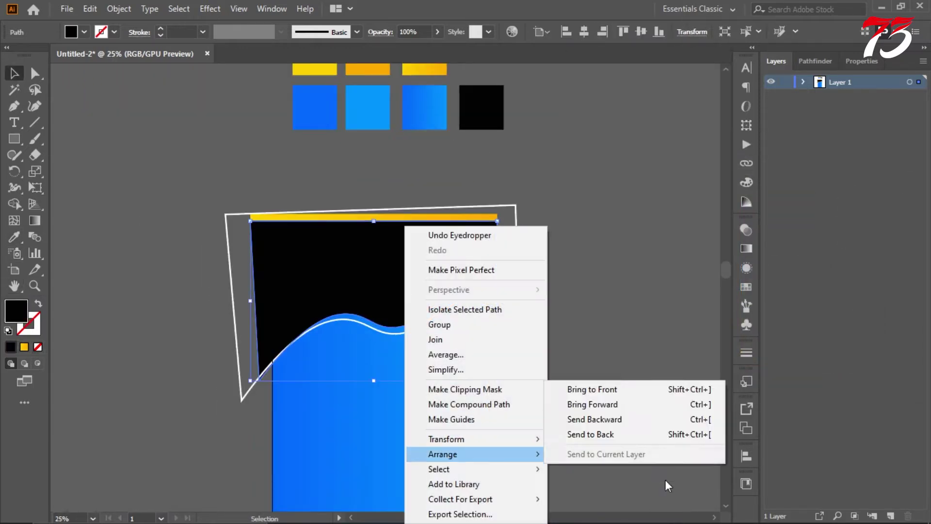
left_click(597, 419)
Set the black wavy shape's blending mode to Multiply and its opacity to 15% to form a shadow
scroll(488, 305, "up", 2)
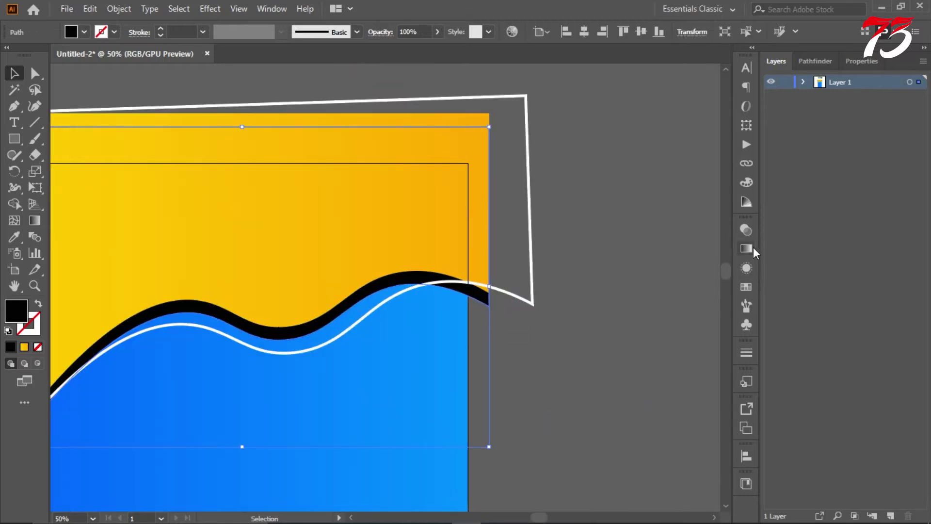
left_click(746, 229)
scroll(618, 248, "up", 1)
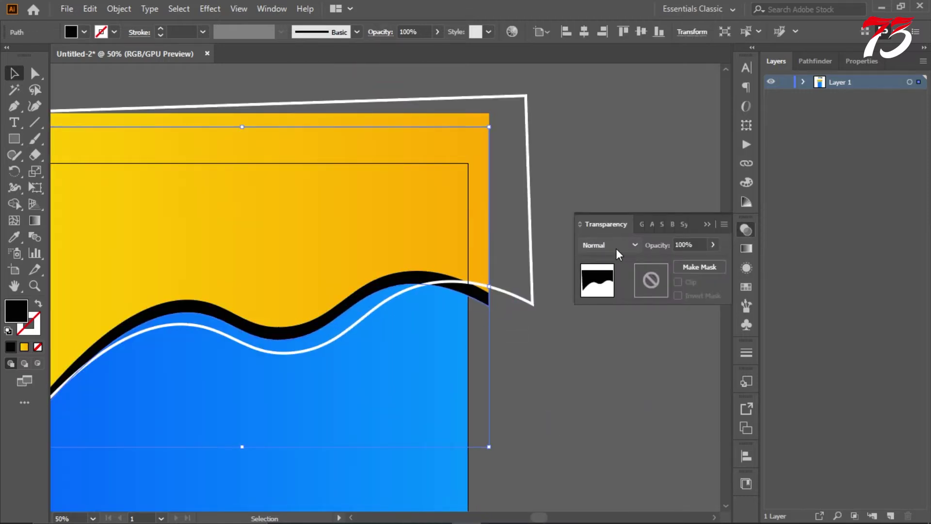
scroll(616, 248, "down", 2)
left_click(713, 244)
left_click_drag(709, 262, 669, 262)
left_click(688, 245)
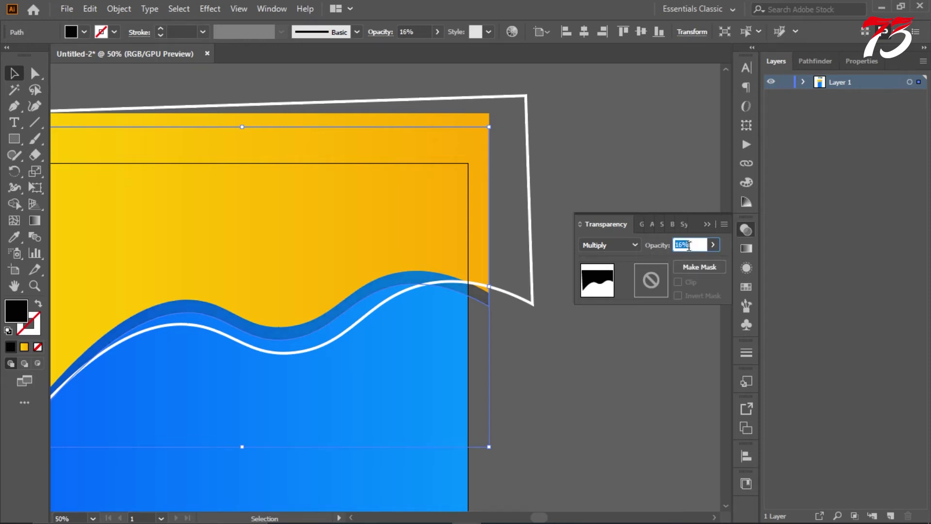
left_click(621, 196)
scroll(630, 146, "down", 2)
scroll(650, 118, "up", 1)
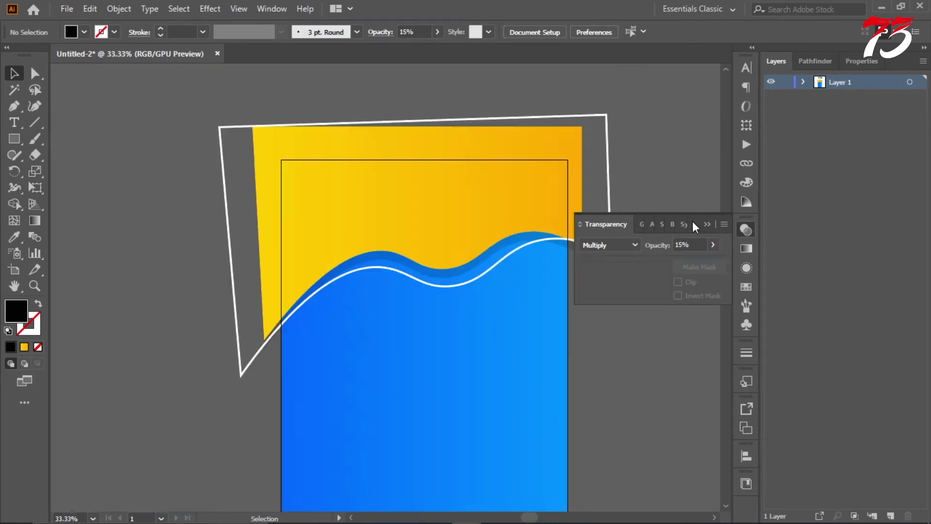
left_click(706, 226)
Redirect the yellow shape's gradient vertically, from yellow at its top to orange along the wave
left_click(470, 235)
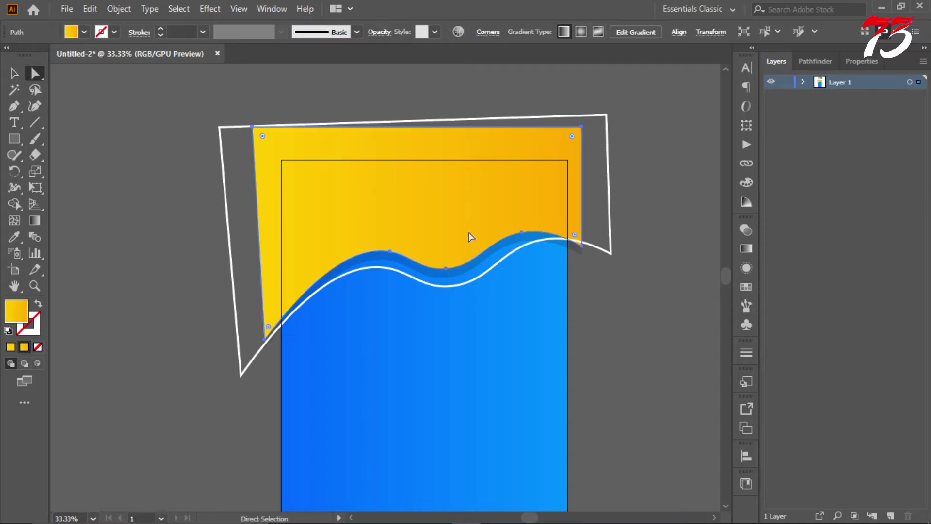
left_click(37, 222)
left_click_drag(417, 271, 417, 147)
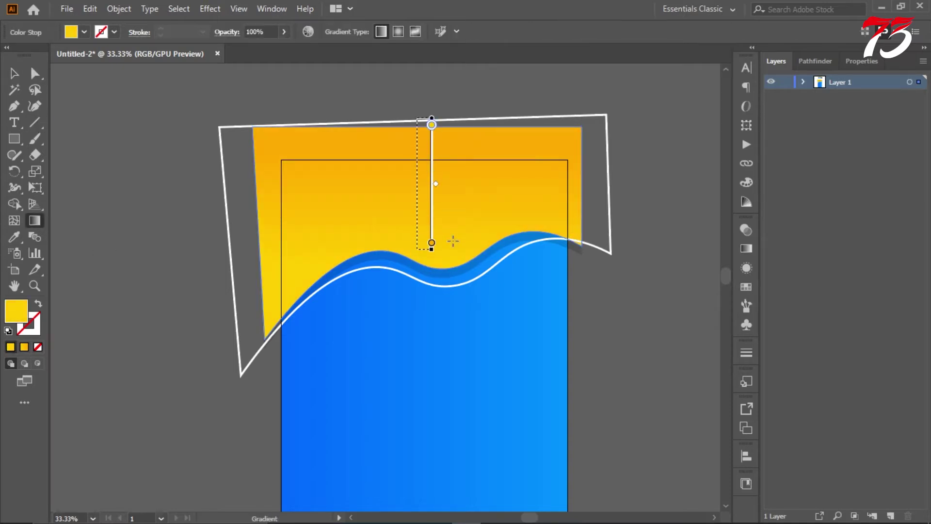
left_click_drag(451, 260, 432, 145)
left_click_drag(407, 106, 417, 240)
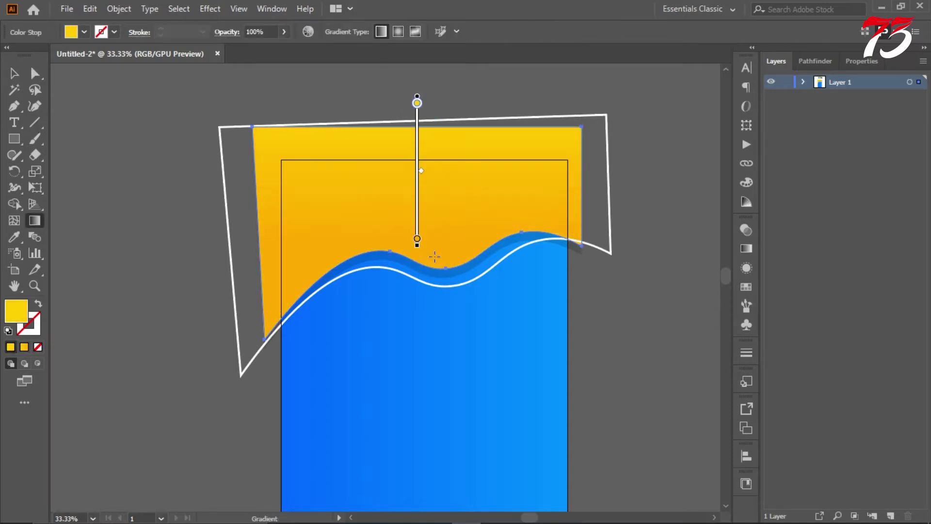
key("v")
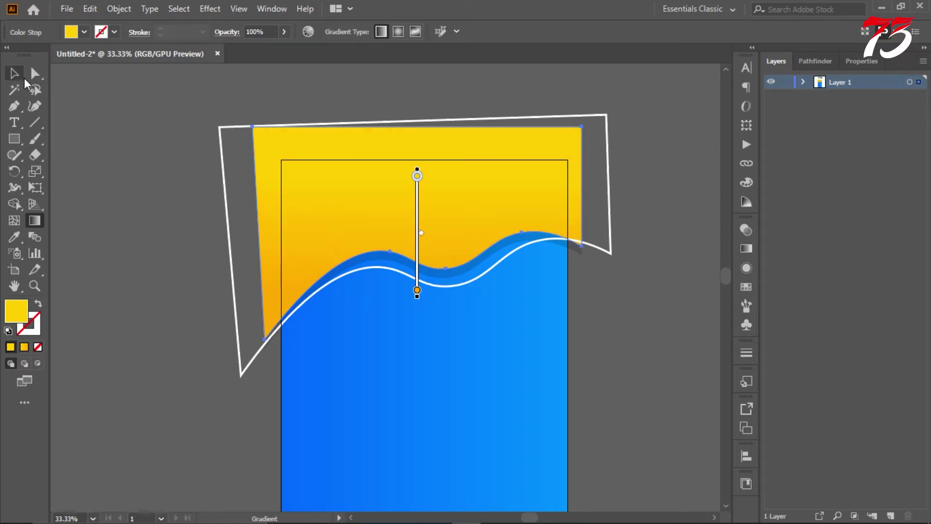
key("ctrl+shift+a")
Group the white outline, shadow and yellow shape, and place a copy rotated 180° over the artboard's bottom edge
scroll(572, 153, "down", 2)
scroll(558, 190, "up", 2)
left_click(555, 222)
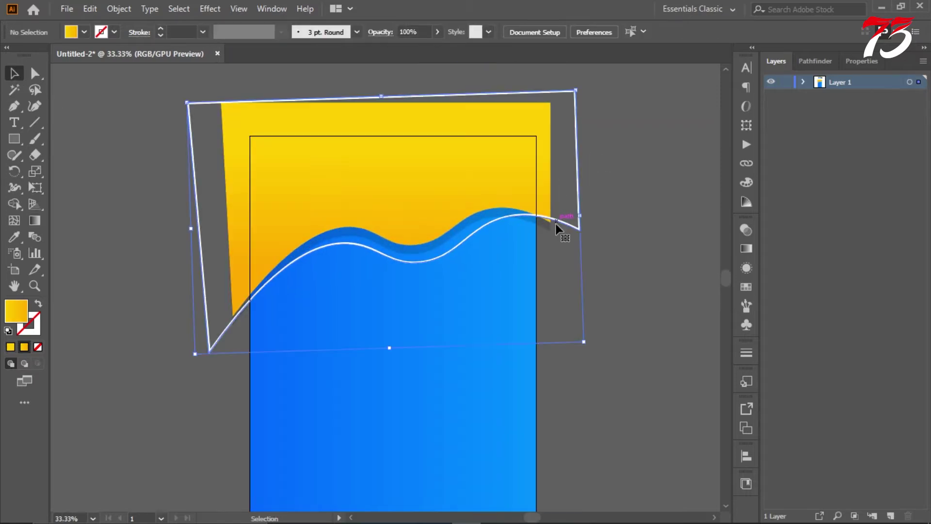
left_click(547, 216, "shift")
scroll(483, 156, "down", 1)
scroll(483, 155, "down", 1)
left_click_drag(529, 245, 511, 388)
Select both wavy groups together and centre them horizontally and vertically on the artboard
left_click(501, 184, "shift")
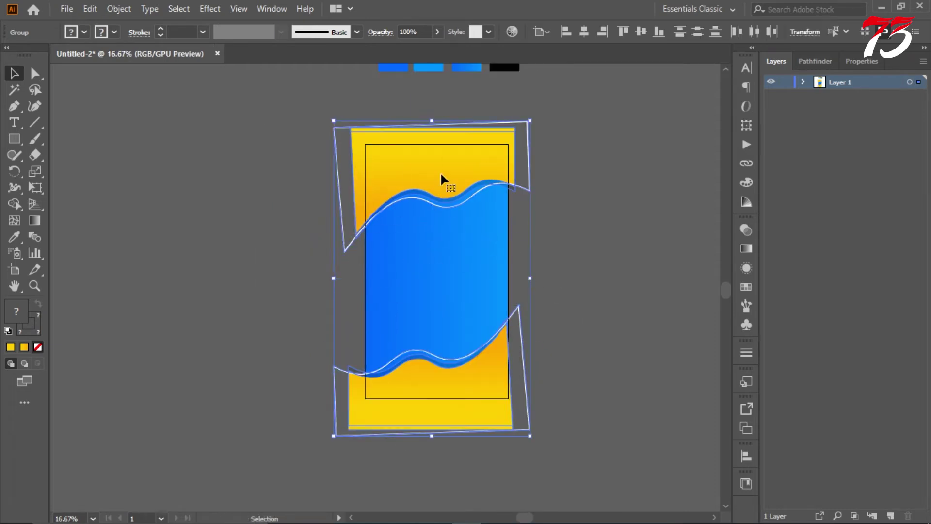
left_click(583, 32)
left_click(641, 32)
left_click(635, 275)
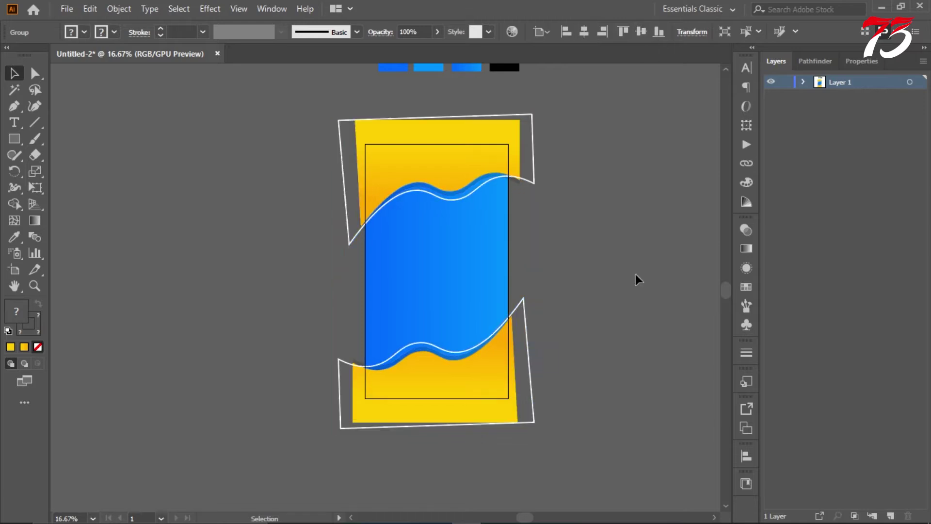
Bring a copy of the blue rectangle to the front and use it as a clipping mask for the wavy artwork
left_click(469, 275)
right_click(469, 275)
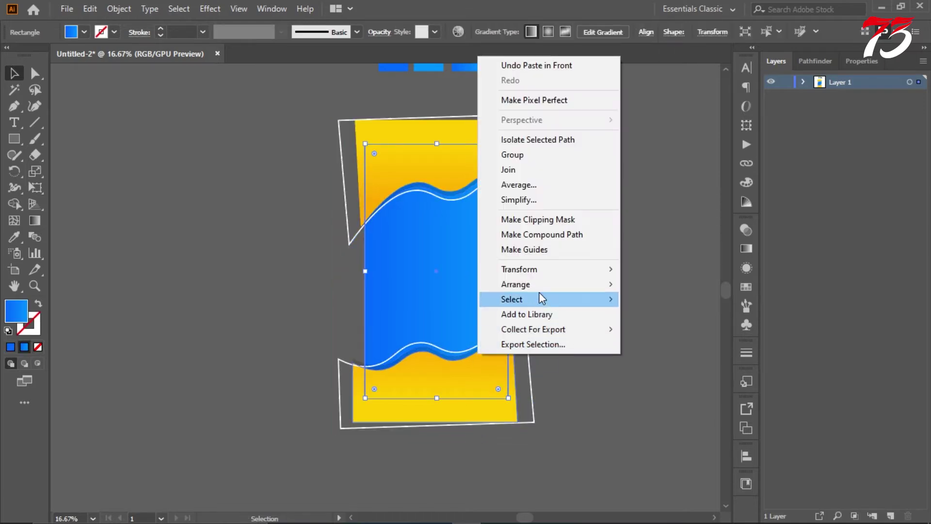
left_click(644, 218)
key("ctrl+a")
right_click(509, 130)
left_click(558, 253)
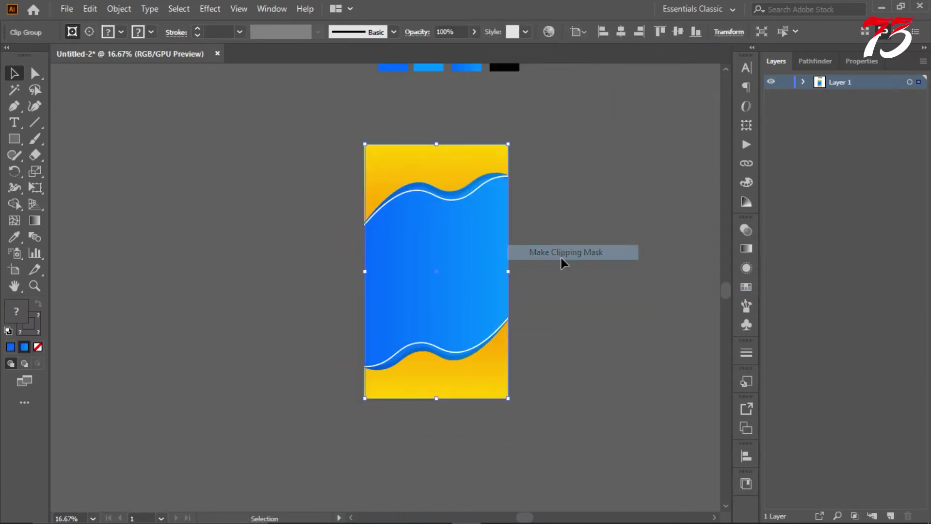
key("ctrl+0")
left_click(543, 266)
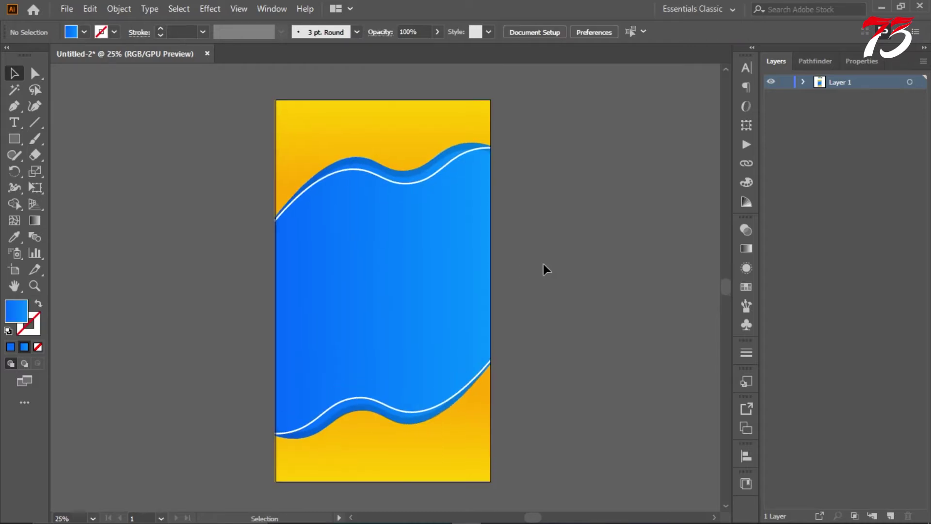
Switch to the untitled Notepad note and copy all of its sale text
scroll(454, 246, "down", 3)
scroll(463, 233, "up", 2)
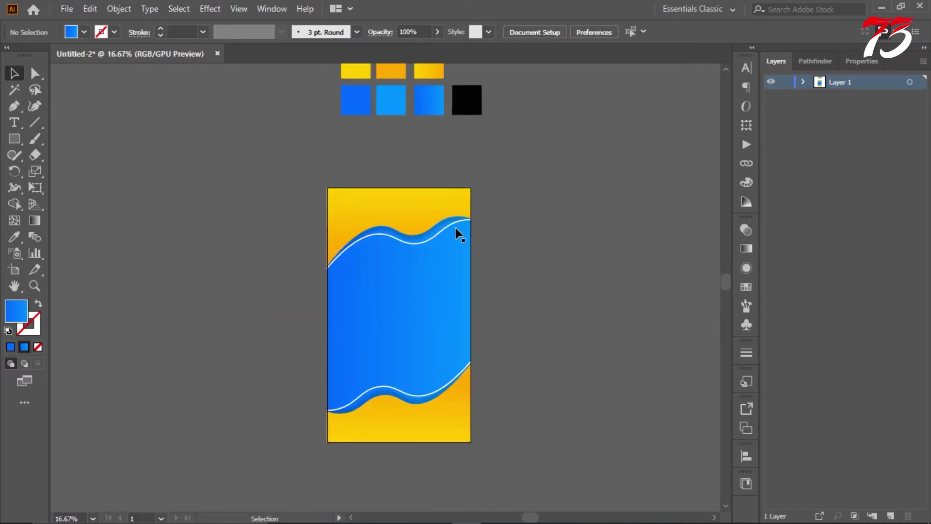
key("ctrl+0")
mouse_move(612, 510)
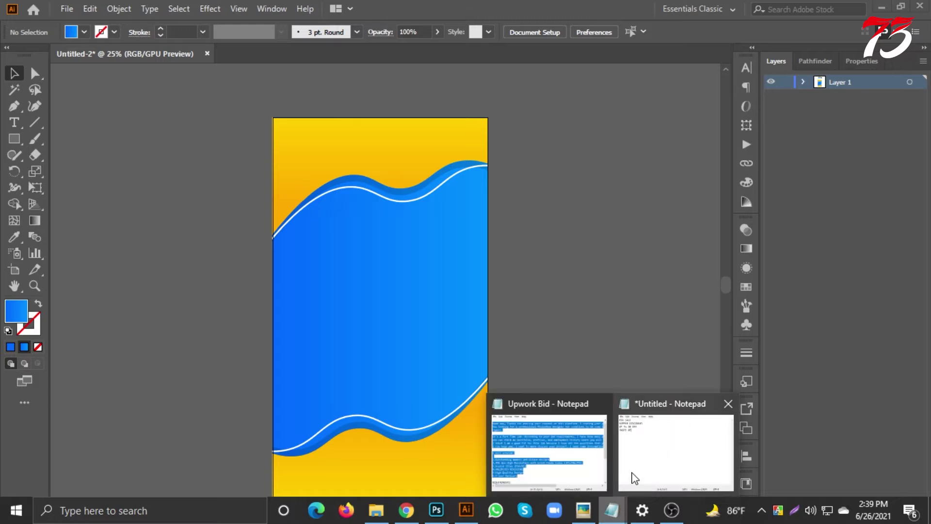
left_click(642, 446)
left_click_drag(204, 289, 124, 246)
Switch back to Illustrator, paste the sale text outside the artboard and enlarge it to about 109 pt
left_click(481, 226)
scroll(429, 229, "up", 1)
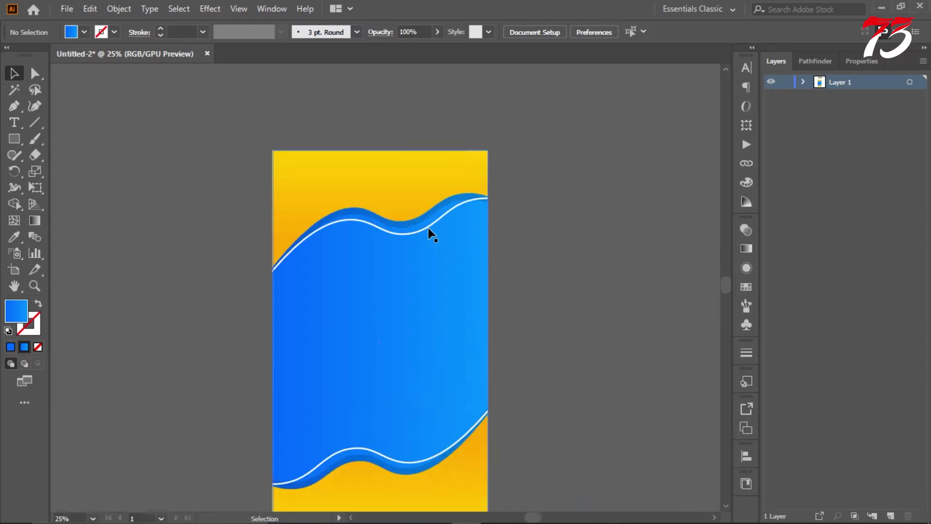
scroll(429, 229, "up", 1)
left_click(13, 123)
scroll(192, 186, "up", 4)
left_click(191, 184)
key("ctrl+v")
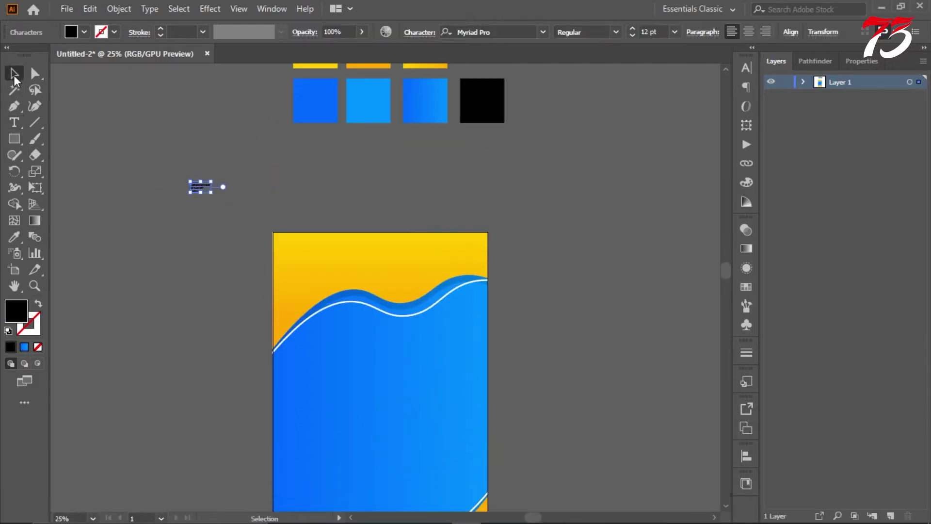
left_click_drag(211, 193, 293, 239)
left_click_drag(186, 179, 154, 200)
Copy the BIG SALE line into a separate text object beside the artboard
double_click(122, 166)
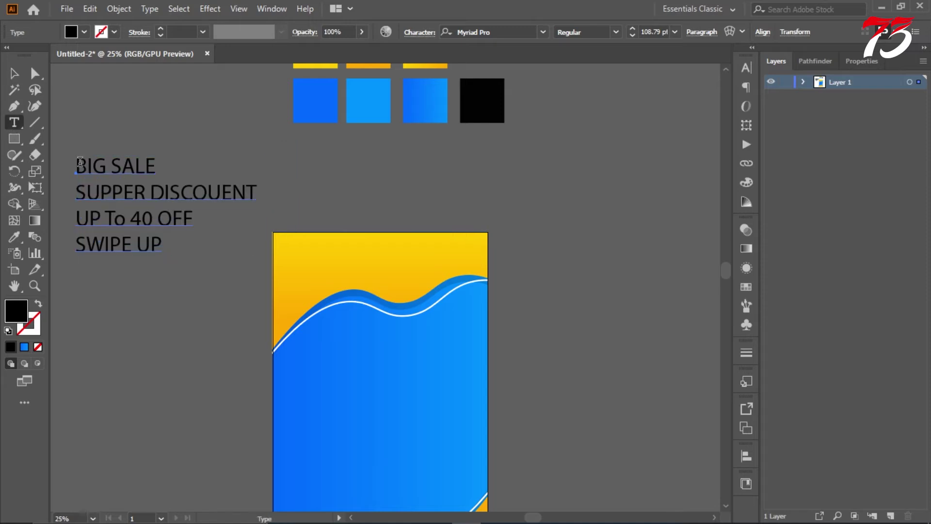
left_click_drag(80, 166, 216, 176)
scroll(493, 285, "down", 1)
left_click(523, 274)
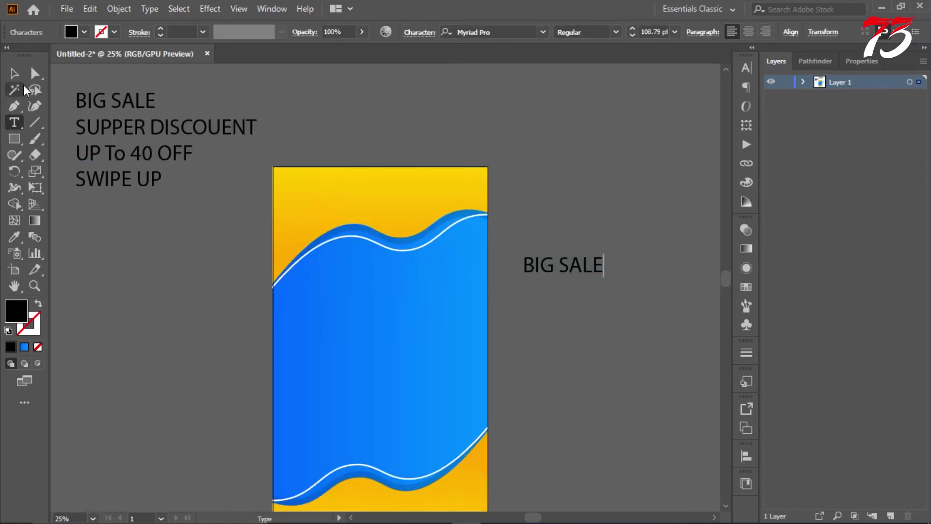
Move the separate BIG SALE text onto the blue area and enlarge it to about 169 pt
left_click(13, 73)
left_click_drag(551, 269, 372, 348)
scroll(392, 330, "down", 1)
left_click_drag(429, 294, 430, 322)
Set the BIG SALE text on the blue area to the Oswald Bold font
left_click(746, 67)
left_click(722, 83)
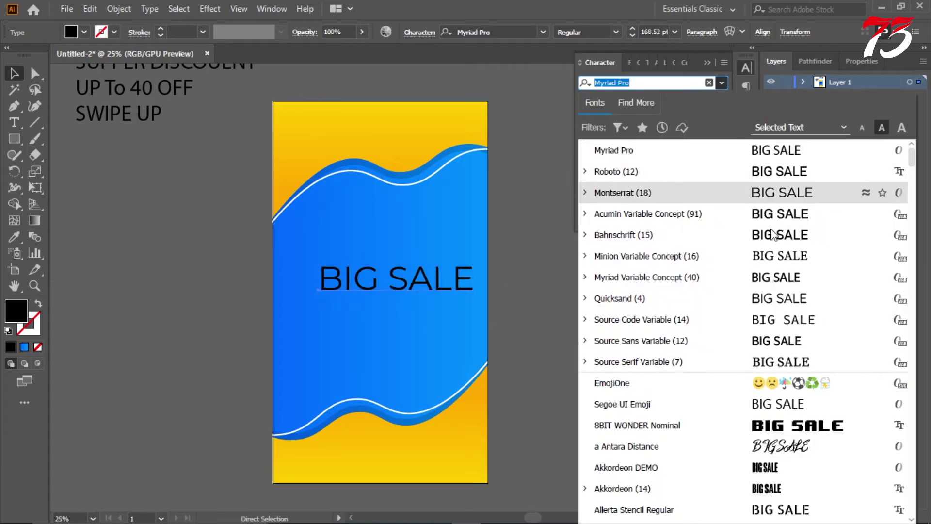
key("BackSpace")
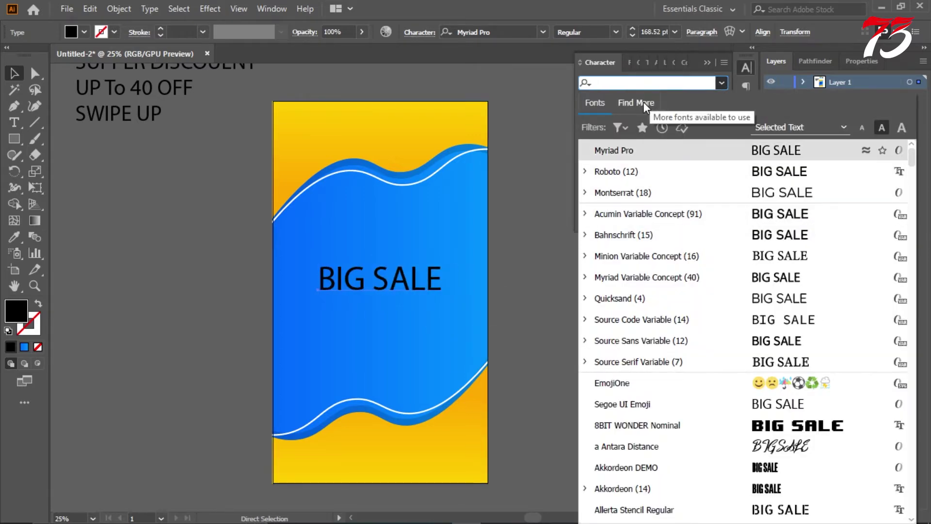
type("be")
key("BackSpace")
key("BackSpace")
type("os")
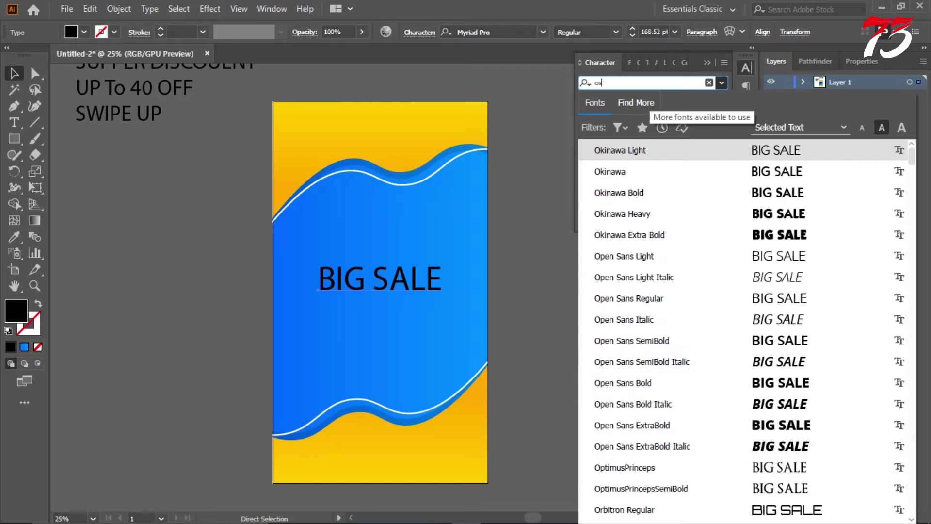
left_click(782, 303)
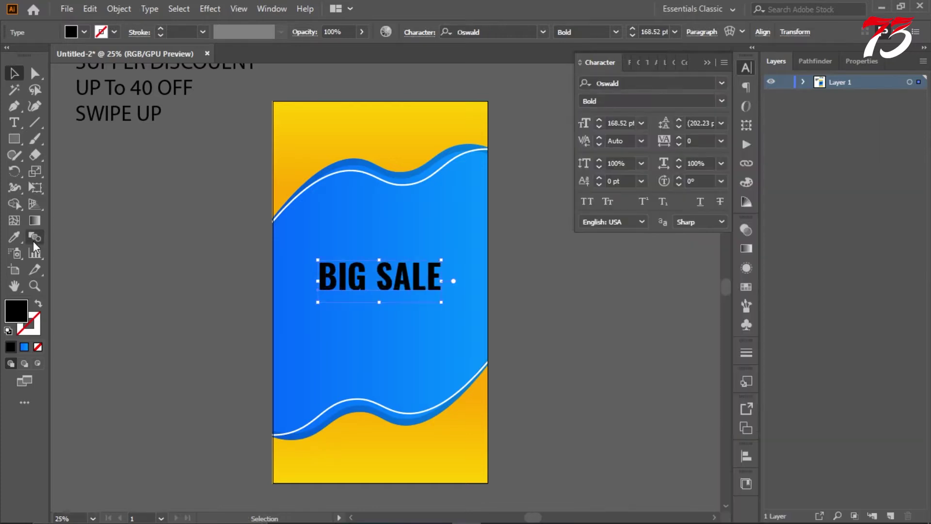
Fill the BIG SALE text with white, hex ffffff
left_click(14, 236)
double_click(15, 311)
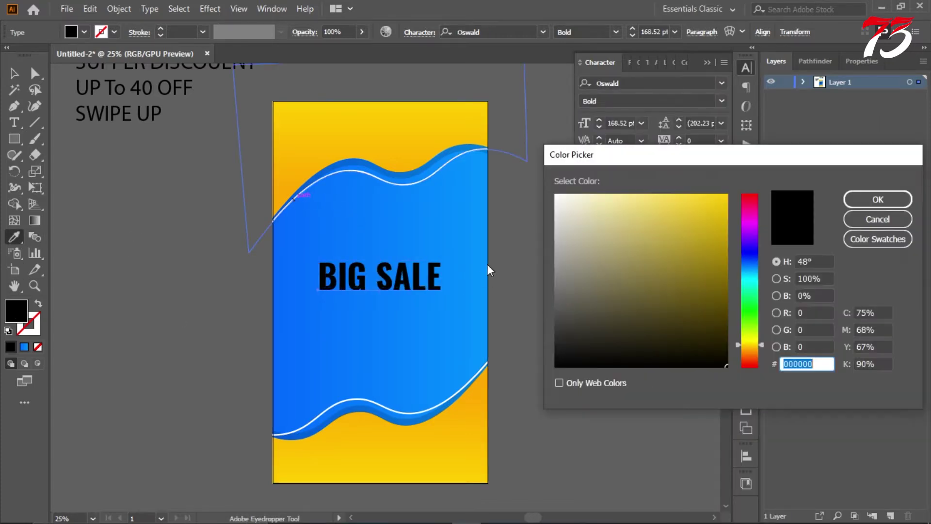
type("ffffff")
left_click(875, 198)
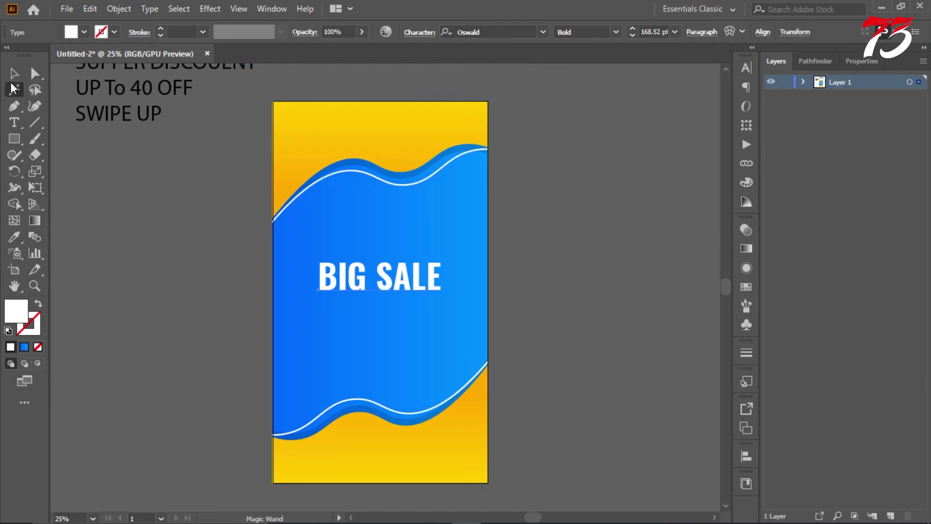
Change the font of the BIG SALE text to Akkordeon Eight
key("ctrl+plus")
key("v")
key("ctrl+t")
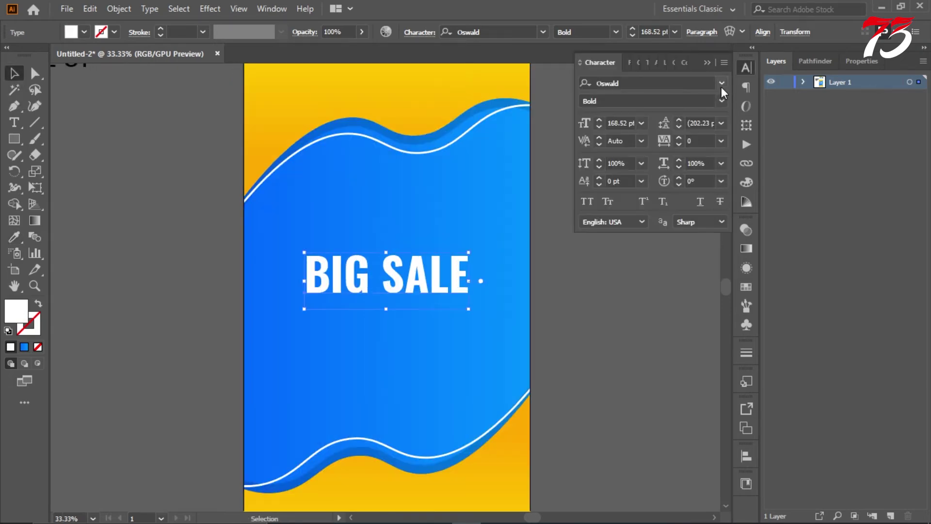
left_click(721, 83)
scroll(679, 175, "down", 5)
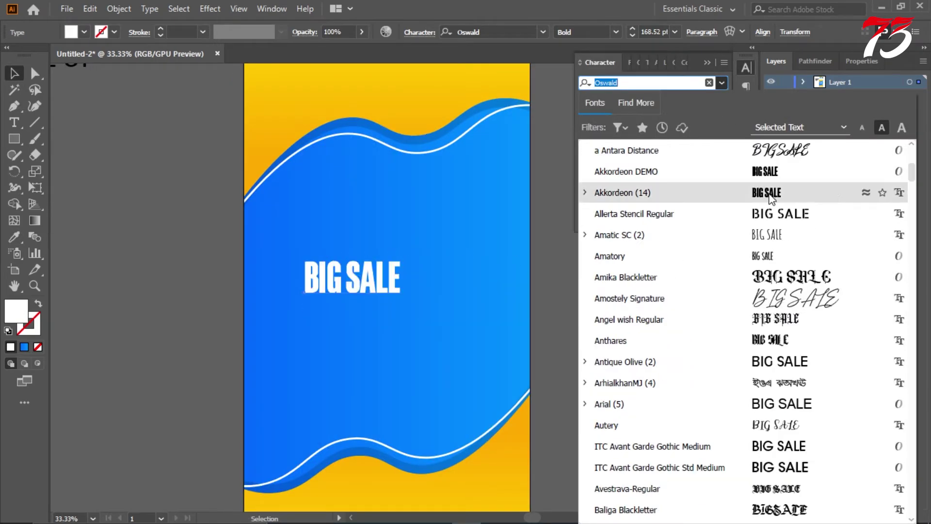
left_click(626, 188)
Enlarge the BIG SALE text to about 279 pt and centre it horizontally on the artboard
left_click_drag(402, 305, 462, 315)
left_click(763, 33)
left_click(651, 71)
left_click(614, 271)
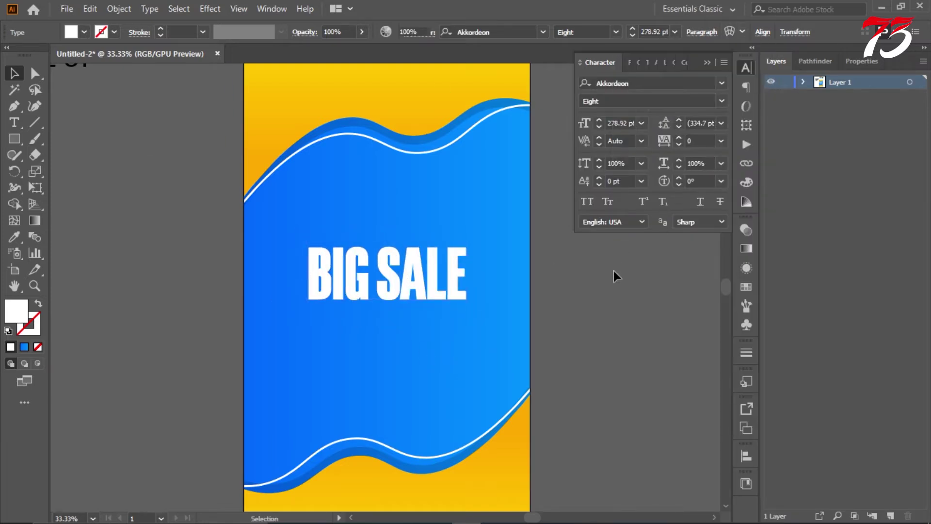
Change the darker colour stop at the start of the blue wave shape's gradient to 0059ff
scroll(558, 267, "down", 2)
scroll(549, 223, "up", 1)
left_click(471, 248)
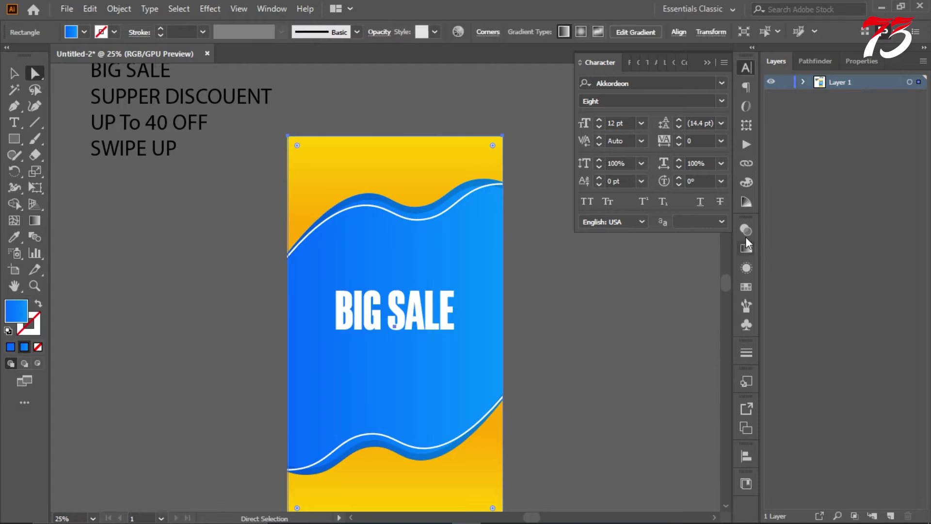
left_click(746, 248)
double_click(704, 353)
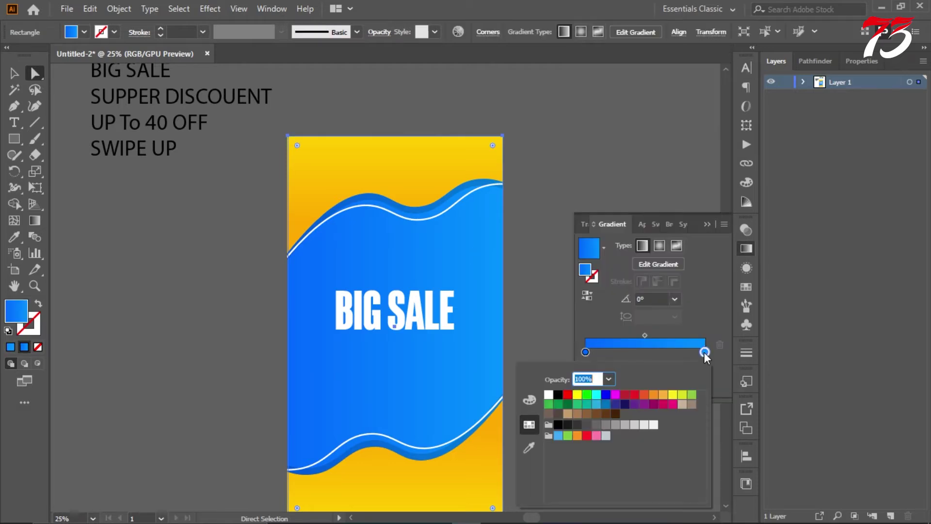
left_click(585, 352)
double_click(585, 352)
left_click(530, 400)
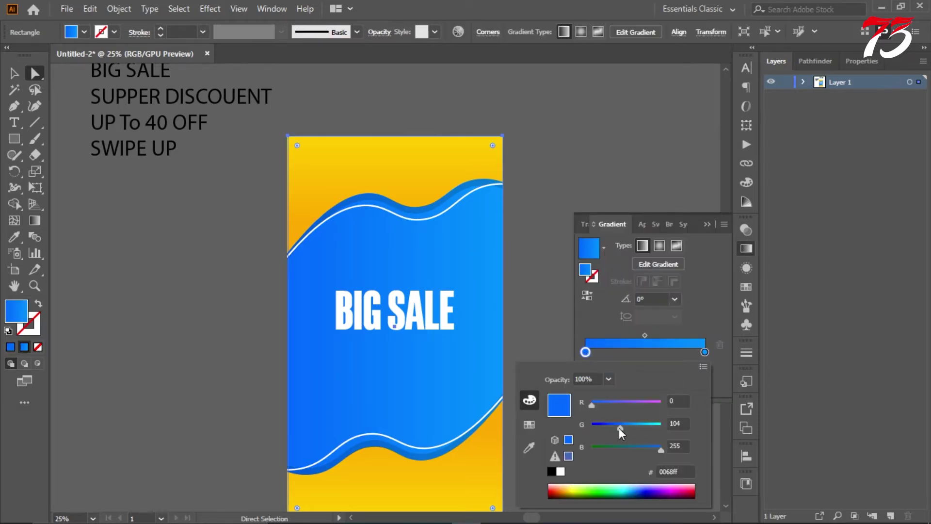
left_click_drag(619, 428, 616, 429)
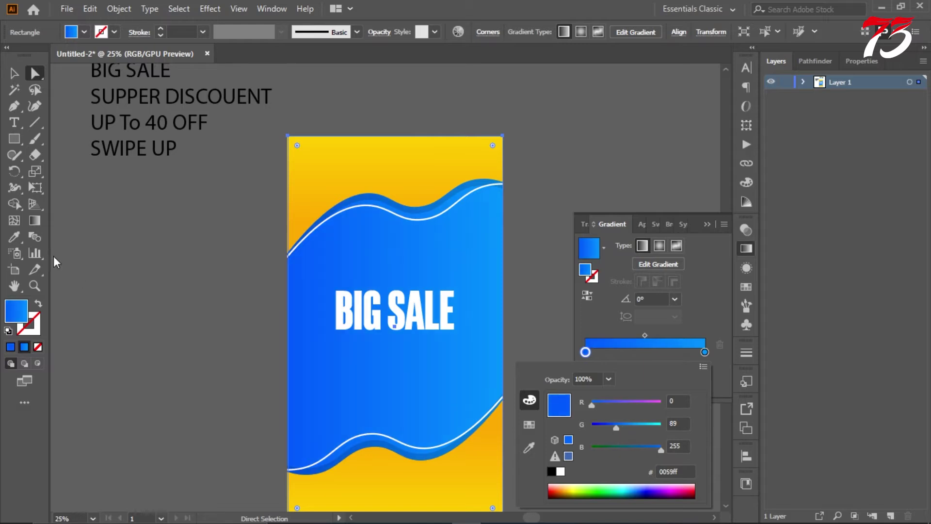
Redirect the blue wave shape's gradient diagonally at about 118.5°, with light blue at the upper left and dark blue at the lower right
left_click(35, 221)
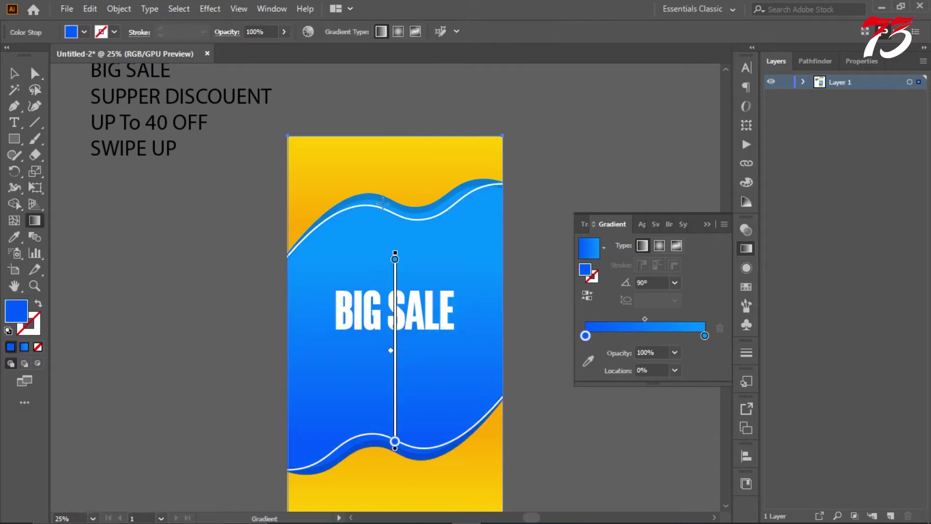
left_click_drag(305, 220, 493, 384)
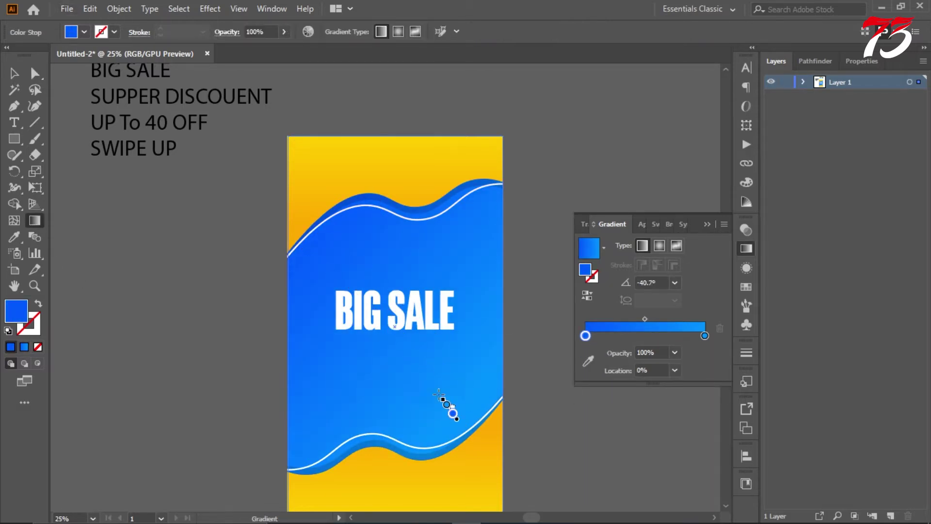
left_click_drag(347, 230, 321, 191)
left_click(11, 75)
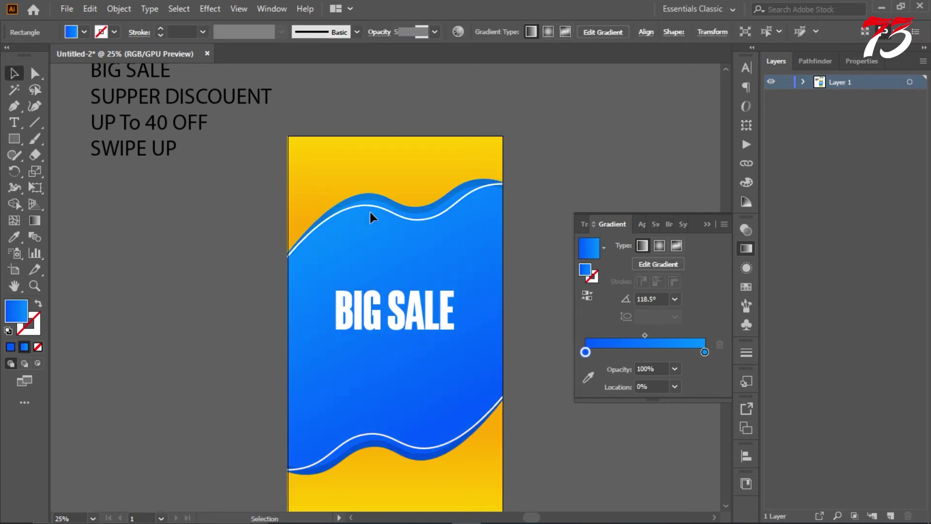
left_click(272, 180)
scroll(304, 183, "down", 1)
left_click(707, 225)
Copy the SUPPER DISCOUENT line into a separate text object beside the artboard
scroll(356, 276, "up", 3)
scroll(406, 273, "down", 3)
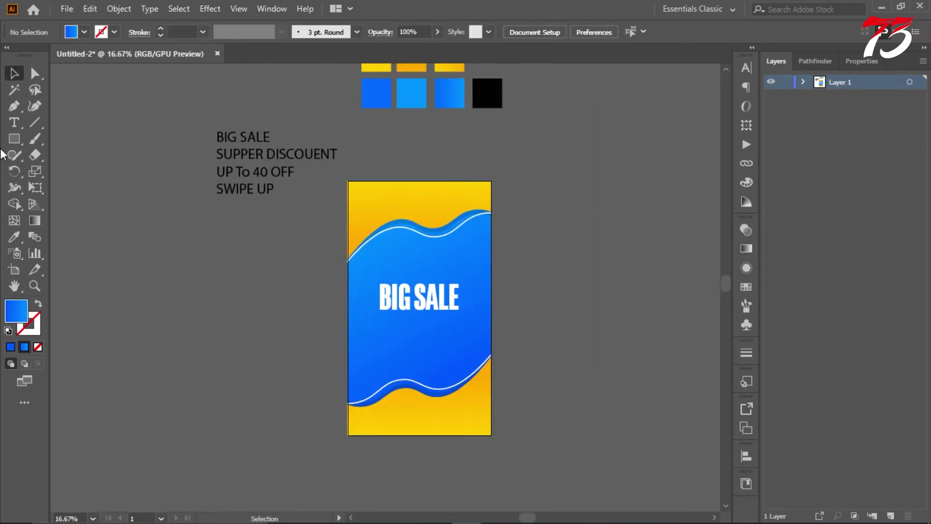
key("t")
left_click_drag(220, 154, 338, 154)
key("ctrl+c")
left_click(263, 296)
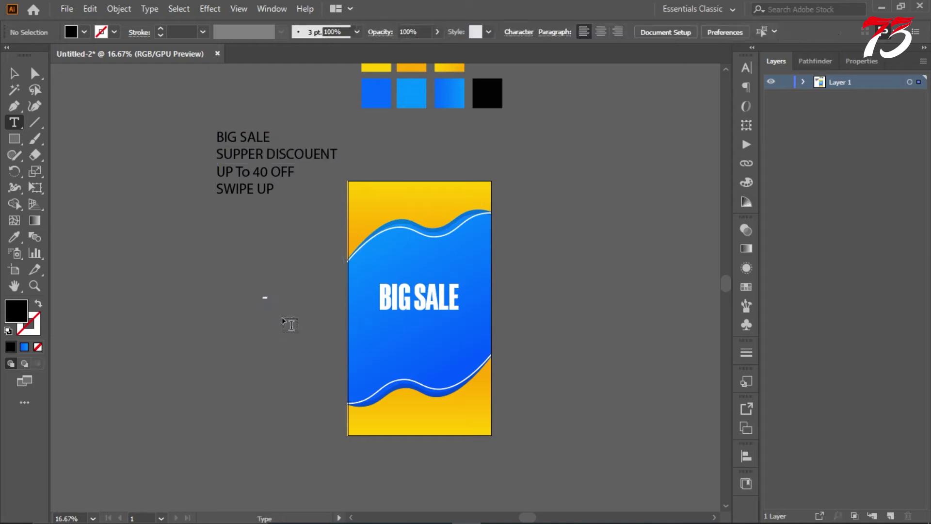
key("ctrl+v")
key("Escape")
Move the separate SUPPER DISCOUENT text below BIG SALE and colour it with the yellow sample square
scroll(401, 268, "up", 1)
left_click_drag(360, 329, 452, 359)
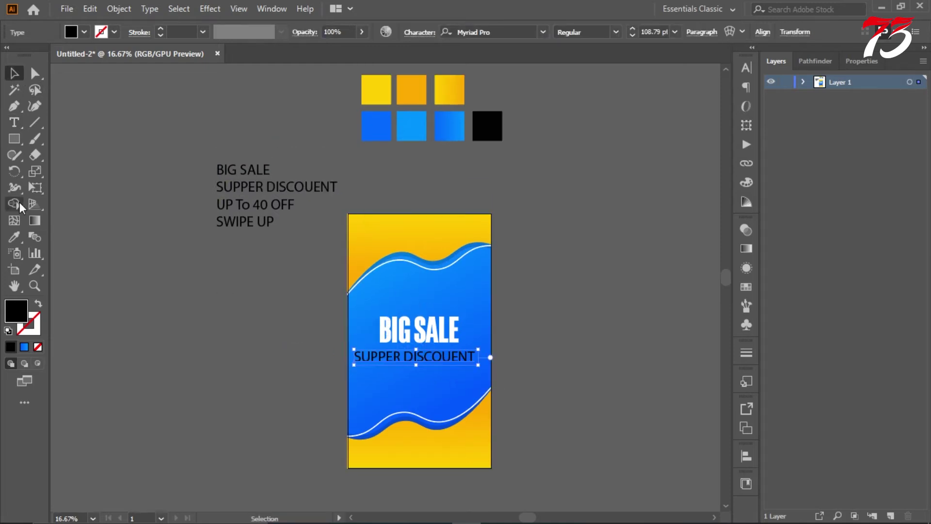
left_click(385, 87)
scroll(465, 326, "up", 2)
Set the SUPPER DISCOUENT text to Montserrat Bold Italic at 60 pt
key("ctrl+t")
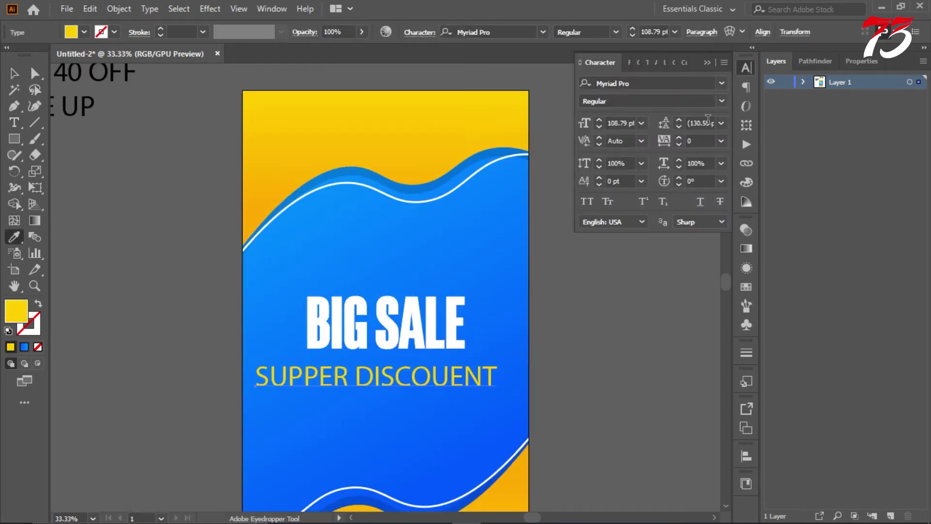
left_click(683, 84)
type("mon")
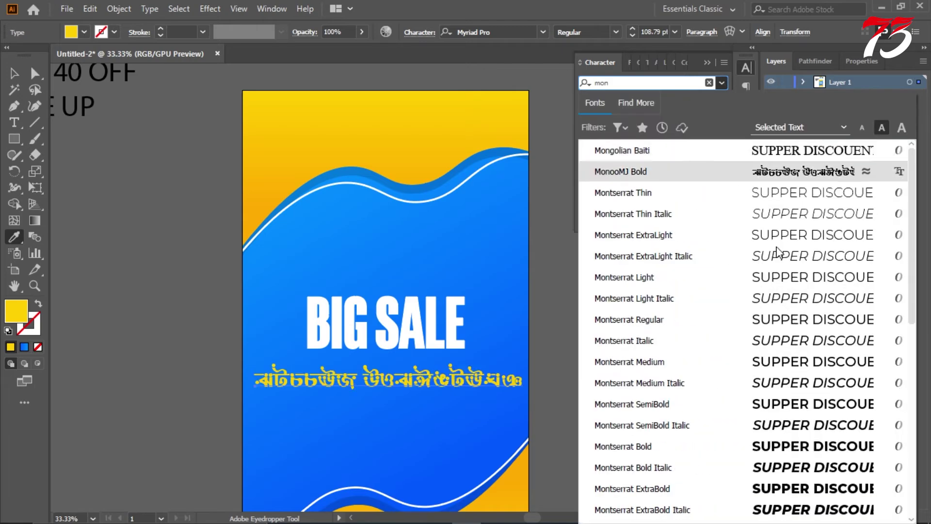
left_click(791, 467)
left_click(640, 123)
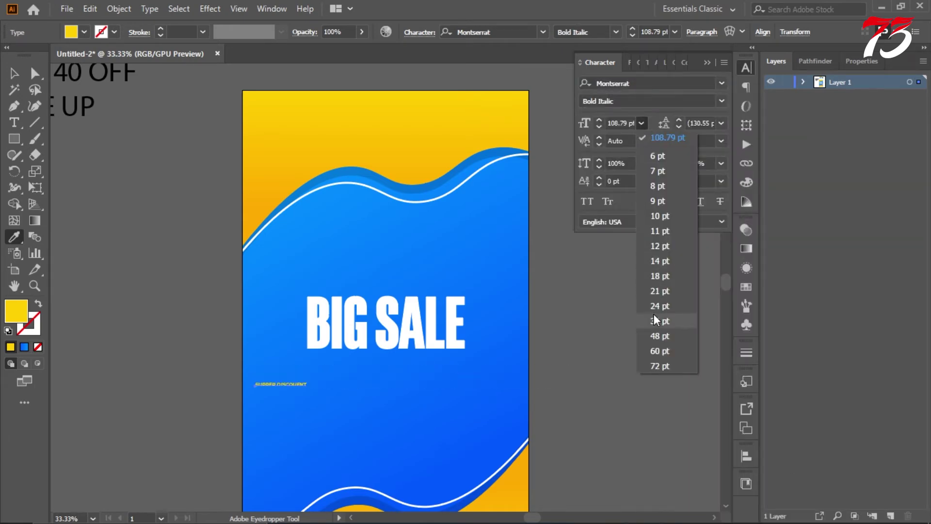
left_click(660, 351)
Place the SUPPER DISCOUENT text directly under BIG SALE and scale it to about 57 pt to match the headline's width
key("v")
left_click_drag(374, 381, 415, 361)
scroll(461, 370, "up", 4)
scroll(467, 293, "up", 2)
mouse_move(513, 288)
left_mouse_down()
mouse_move(482, 291)
mouse_move(522, 276)
left_mouse_up()
scroll(526, 258, "down", 4)
key("Right")
key("Right")
key("Right")
key("Right")
key("Right")
key("Right")
key("Right")
key("Right")
key("Right")
key("Right")
key("Right")
key("Right")
key("Right")
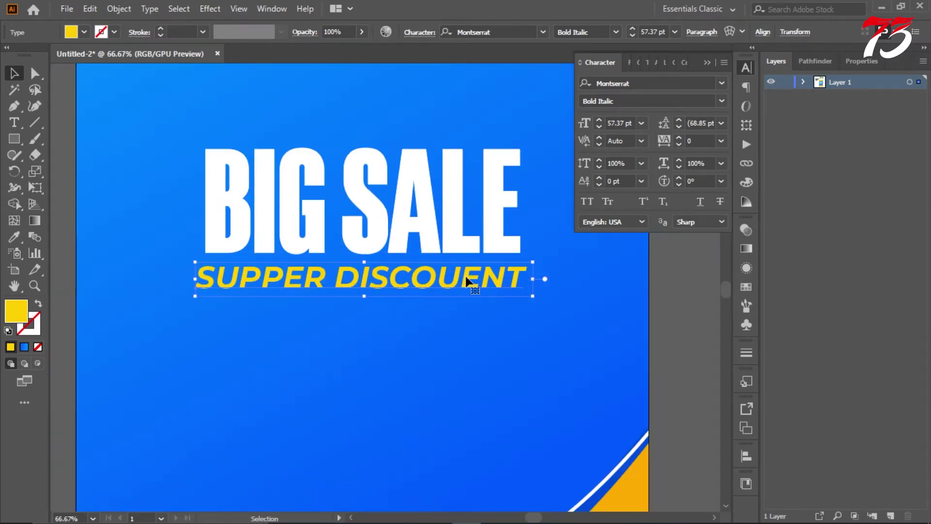
Change the SUPPER DISCOUENT text to the ExtraBold style and move it slightly closer to BIG SALE
left_click(722, 101)
left_click(643, 324)
scroll(483, 291, "up", 2)
mouse_move(500, 295)
left_mouse_down()
mouse_move(513, 296)
mouse_move(502, 288)
left_mouse_up()
Centre the SUPPER DISCOUENT text horizontally on BIG SALE, using BIG SALE as the key object, and check the right edges up close
scroll(420, 233, "down", 3)
left_click(412, 209, "shift")
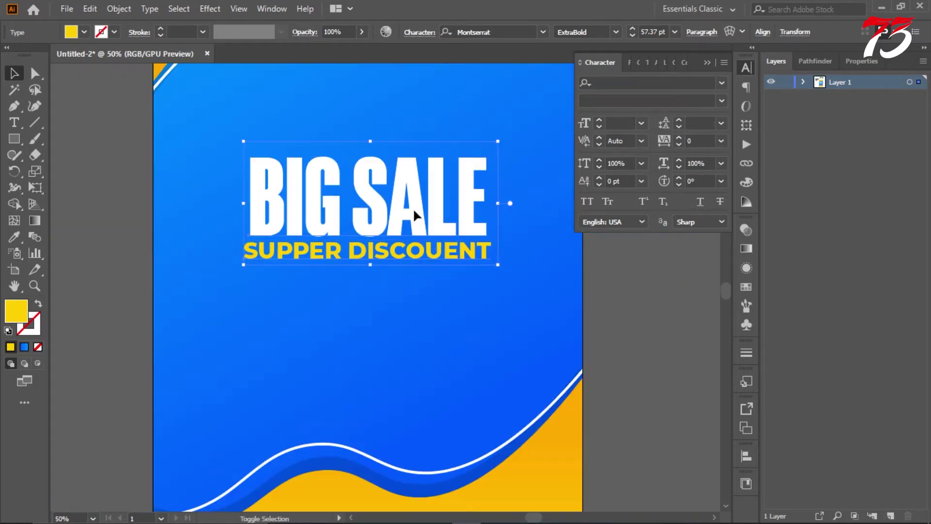
left_click(409, 200)
left_click(780, 33)
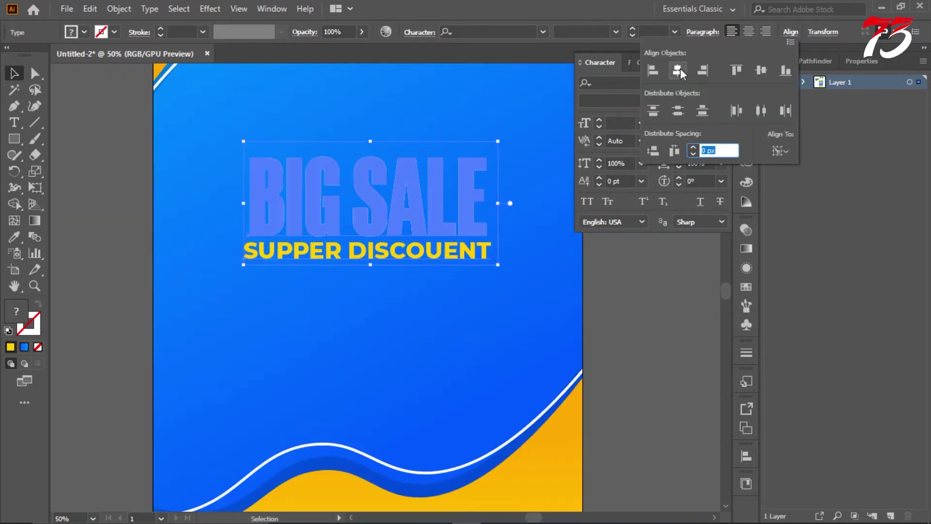
left_click(641, 353)
scroll(486, 247, "up", 5)
scroll(473, 348, "up", 3)
left_click_drag(430, 380, 450, 378)
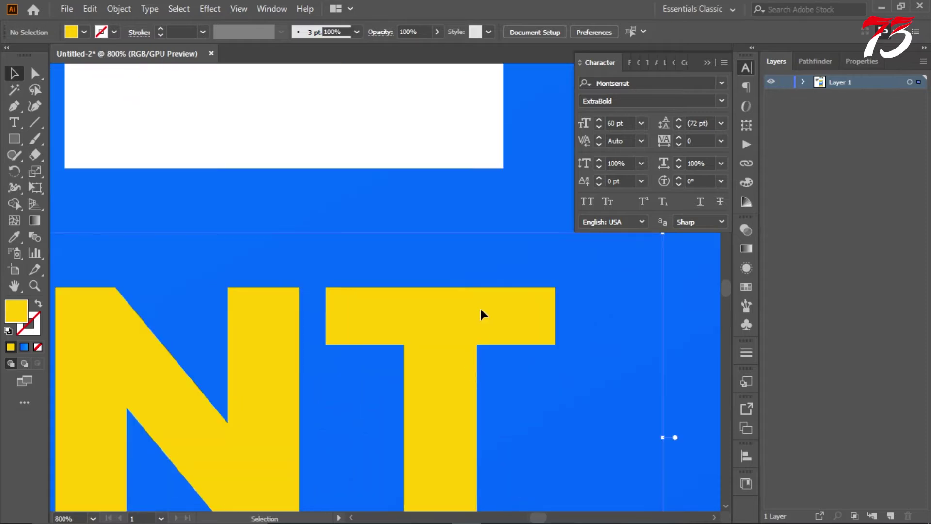
scroll(480, 308, "down", 9)
left_click(613, 319)
left_click(707, 63)
scroll(586, 209, "up", 4)
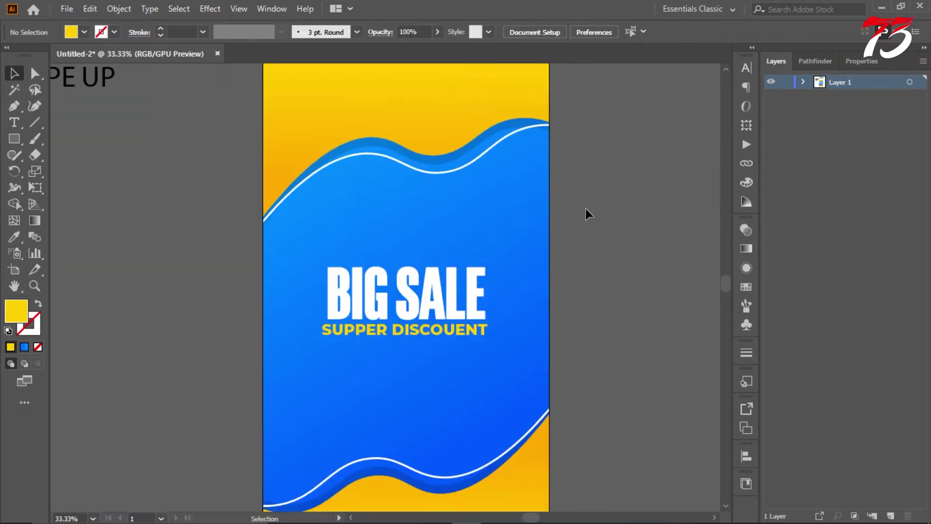
Copy the UP To 40 OFF line into a separate text object beside the artboard
scroll(507, 242, "down", 1)
key("t")
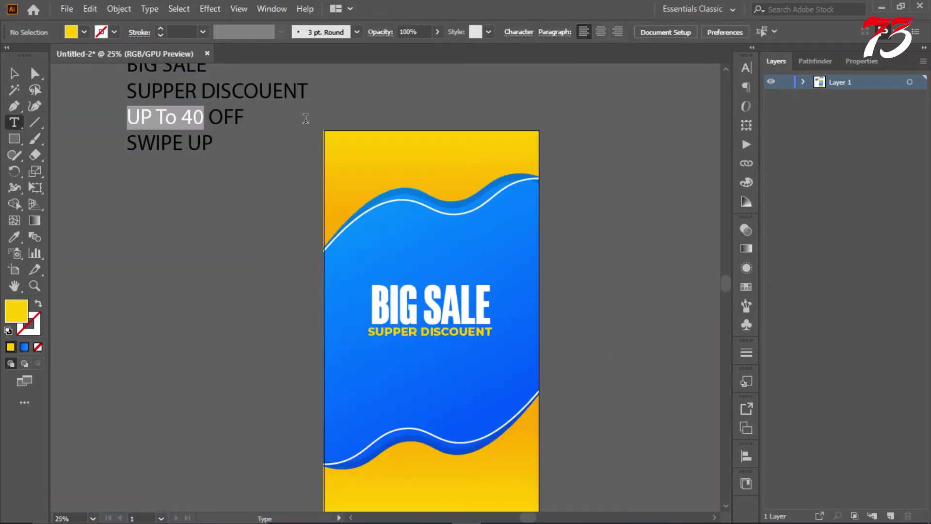
left_click_drag(306, 118, 306, 118)
key("ctrl+c")
left_click(262, 279)
key("ctrl+v")
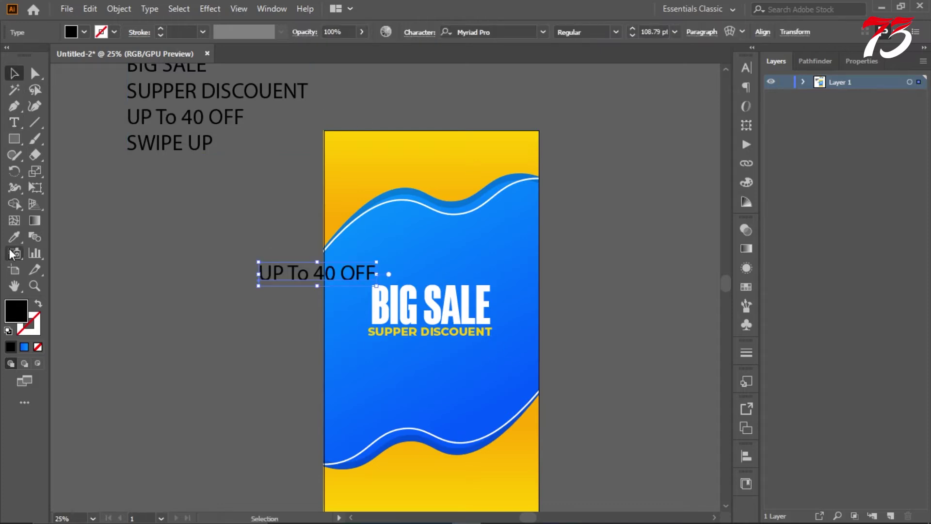
Apply the SUPPER DISCOUENT text style to the separate UP To 40 OFF text and colour it white
left_click(453, 329)
scroll(452, 329, "up", 1)
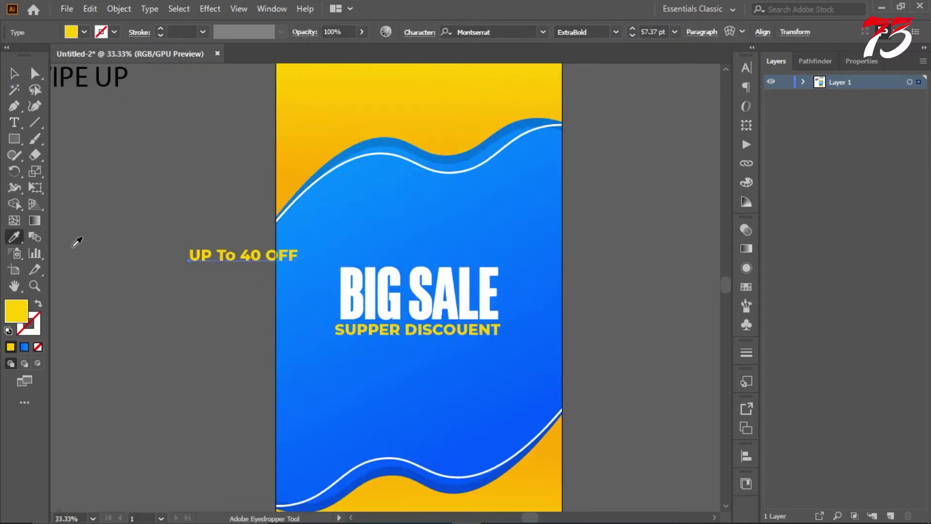
left_click(301, 193)
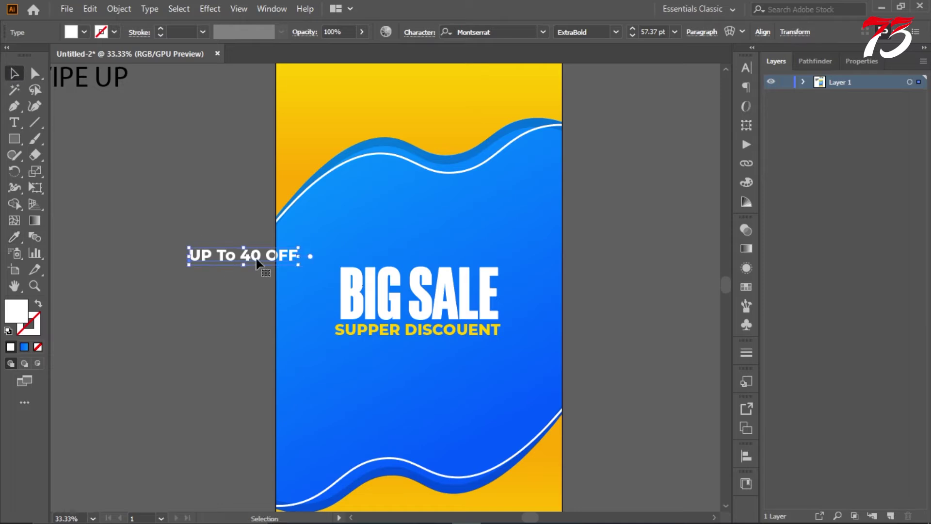
Move the UP To 40 OFF text below SUPPER DISCOUENT and centre it horizontally on the artboard
left_click_drag(257, 264, 447, 357)
scroll(447, 357, "up", 2)
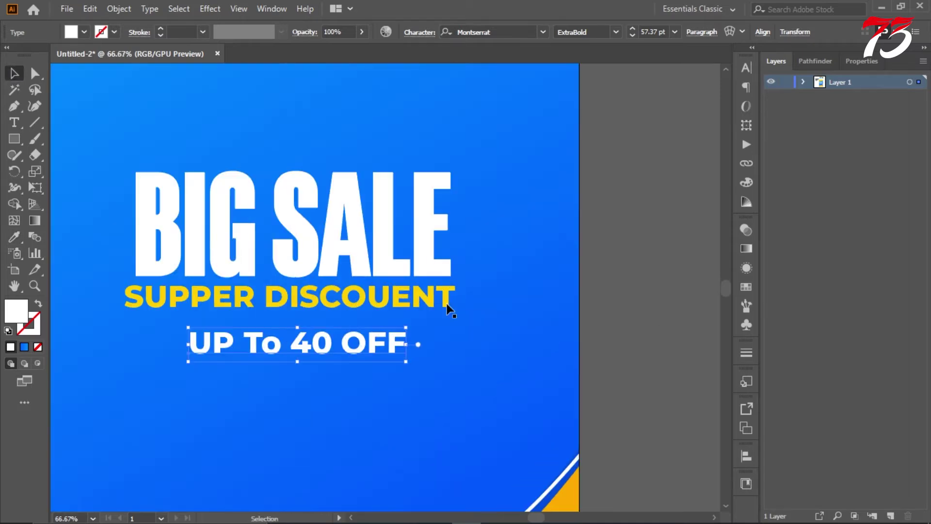
left_click(759, 35)
left_click(648, 71)
left_click(638, 291)
scroll(582, 285, "down", 2)
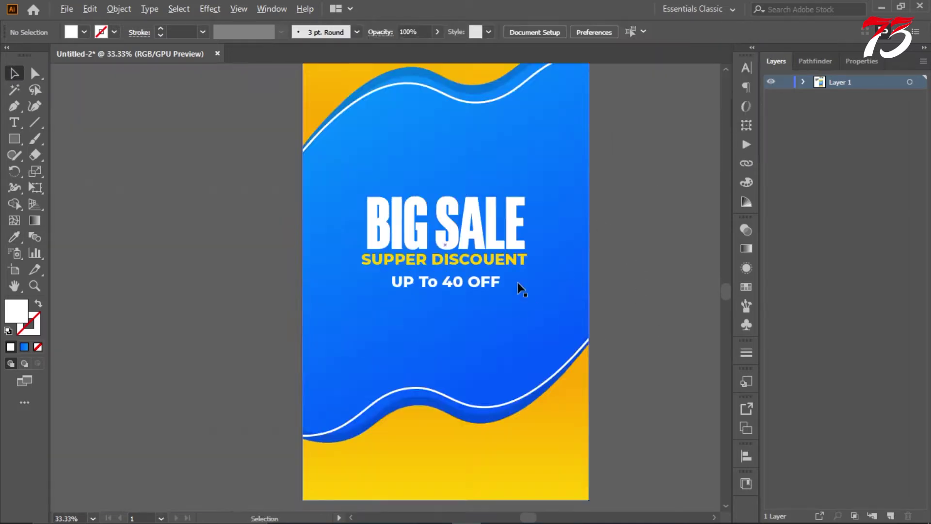
Change the font style of the SUPPER DISCOUENT text to Montserrat Bold
scroll(514, 282, "up", 3)
left_click(13, 123)
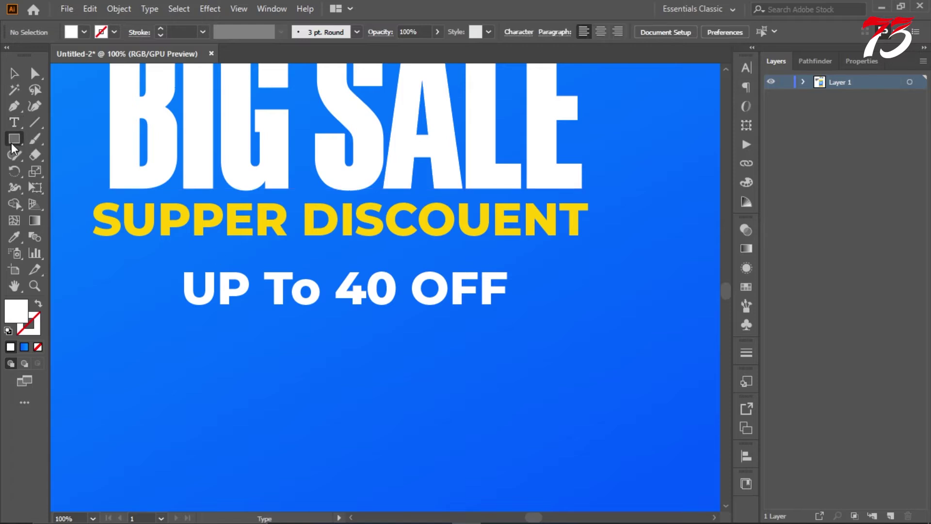
left_click_drag(107, 216, 648, 231)
key("ctrl+t")
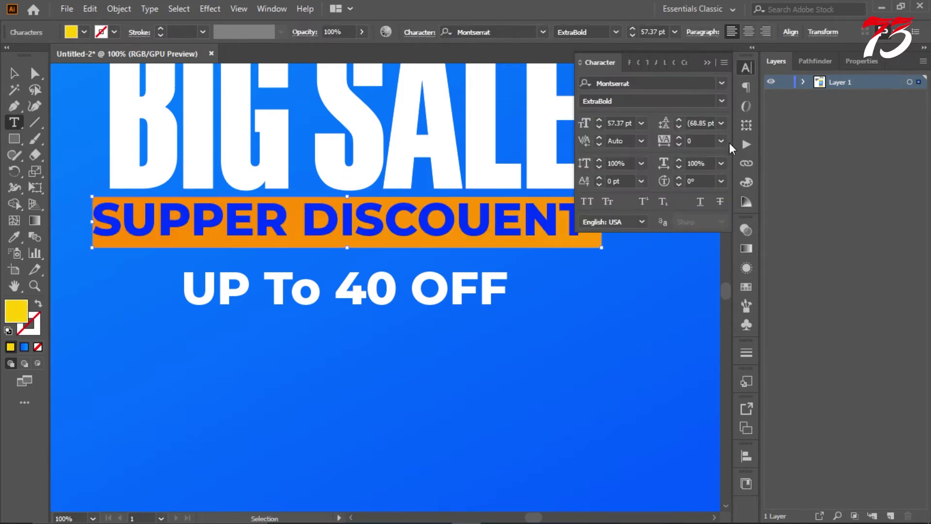
left_click(722, 101)
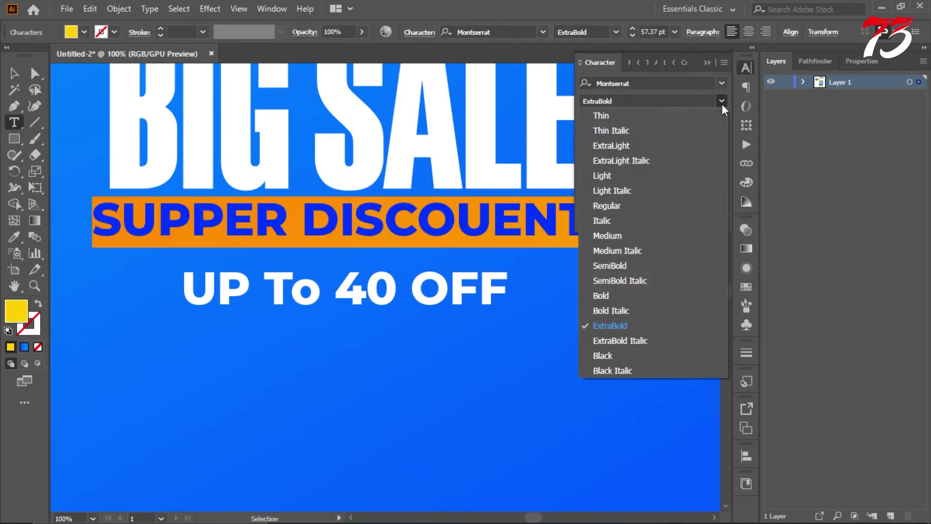
left_click(618, 294)
key("Escape")
scroll(438, 266, "down", 5)
scroll(439, 266, "up", 3)
left_click(477, 274)
scroll(505, 276, "up", 4)
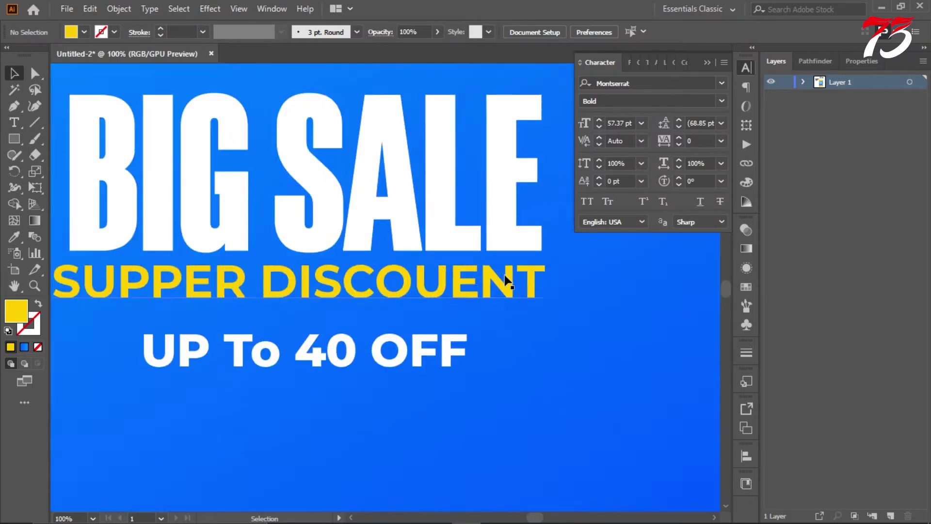
Scale the SUPPER DISCOUENT text down to about 53.6 pt and position it centred beneath BIG SALE
left_click_drag(504, 283, 530, 279)
left_click_drag(596, 241, 599, 244)
scroll(606, 262, "down", 5)
scroll(489, 251, "up", 2)
scroll(505, 246, "down", 2)
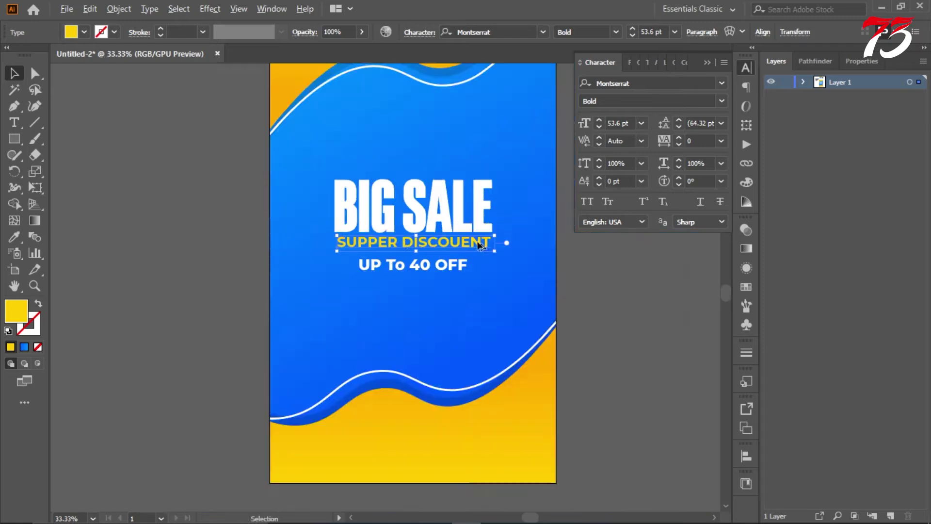
scroll(498, 233, "up", 6)
mouse_move(466, 233)
left_mouse_down()
mouse_move(501, 229)
mouse_move(469, 229)
left_mouse_up()
scroll(470, 228, "down", 4)
scroll(609, 285, "down", 2)
left_click(555, 285)
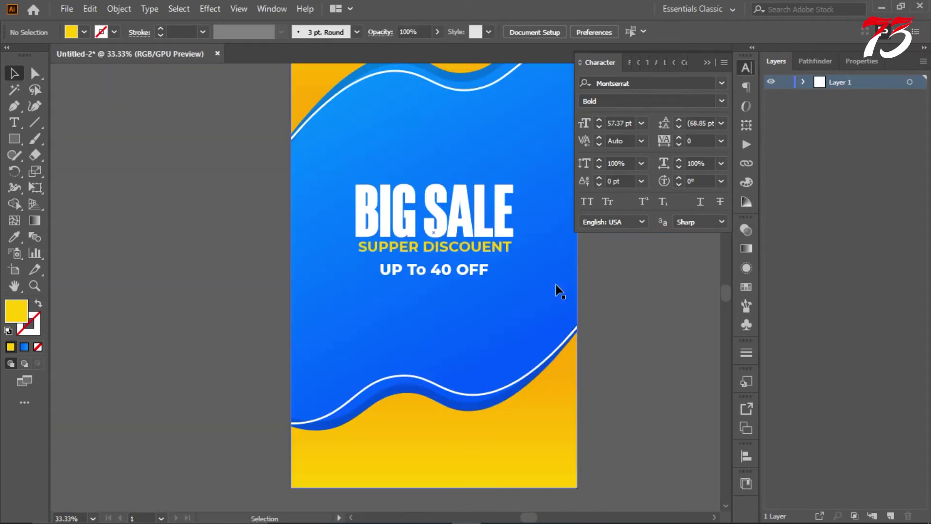
Draw a thin white rectangle, 107 × 8 px, directly to the right of the UP To 40 OFF text
scroll(470, 277, "up", 3)
left_click(431, 292)
left_click(14, 138)
scroll(403, 279, "down", 3)
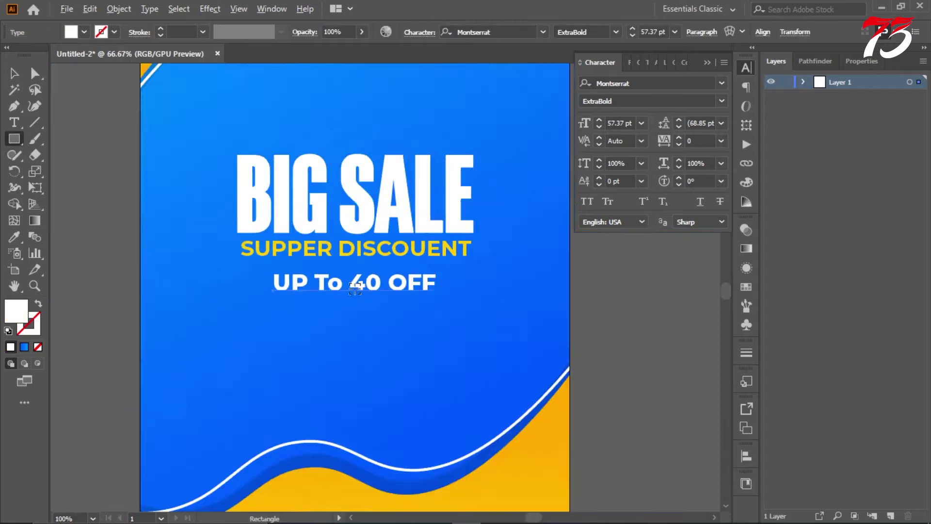
scroll(403, 279, "up", 3)
mouse_move(459, 283)
left_mouse_down()
mouse_move(480, 291)
mouse_move(455, 301)
left_mouse_up()
scroll(437, 295, "up", 4)
Fill the thin bar with the sampled yellow and place a copy to the left of UP To 40 OFF
key("i")
scroll(380, 214, "down", 8)
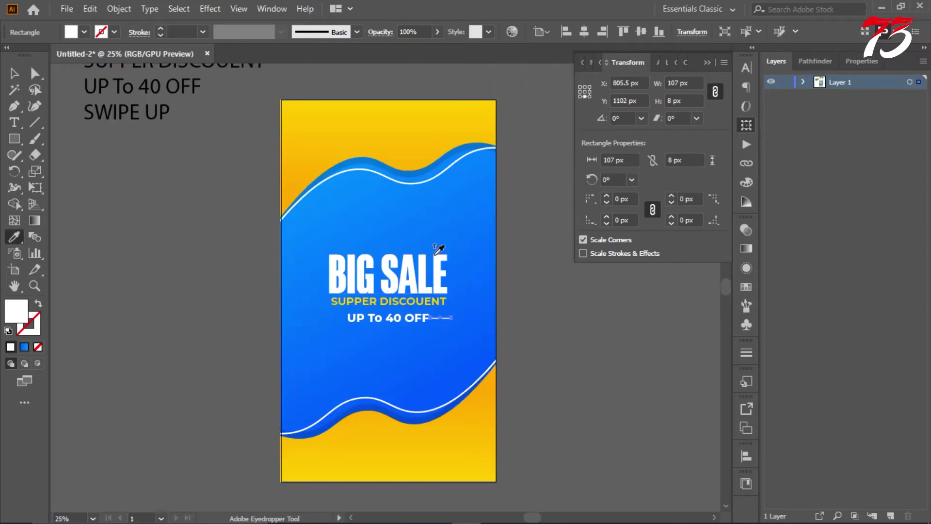
scroll(335, 267, "down", 1)
left_click(335, 94)
scroll(370, 306, "up", 4)
left_click(14, 74)
scroll(276, 255, "up", 2)
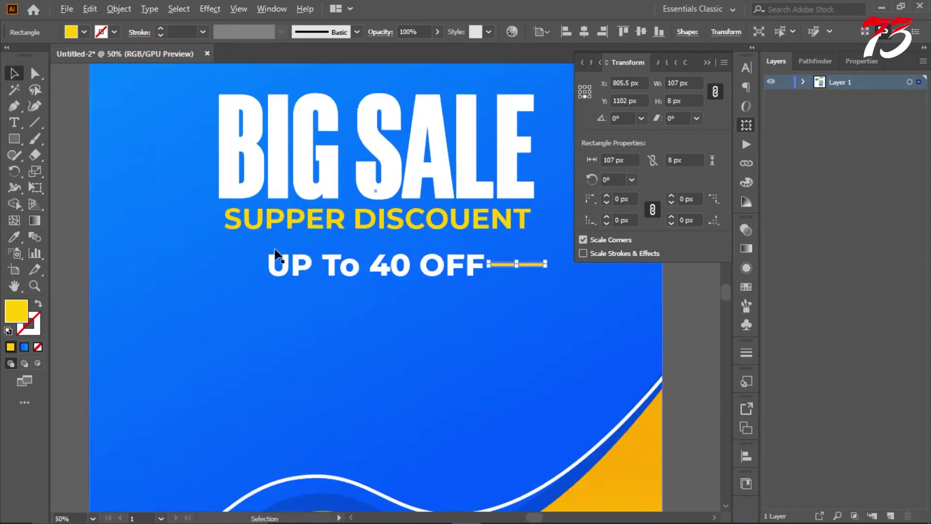
left_click_drag(610, 274, 190, 273)
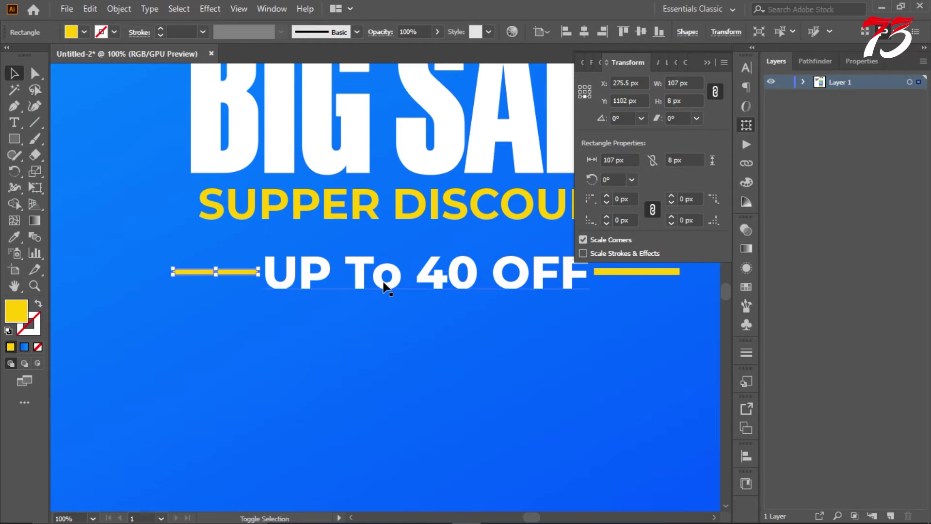
Group both yellow bars with the UP To 40 OFF text and centre the group horizontally on the artboard
left_click(478, 277, "shift")
left_click(618, 275, "shift")
key("ctrl+g")
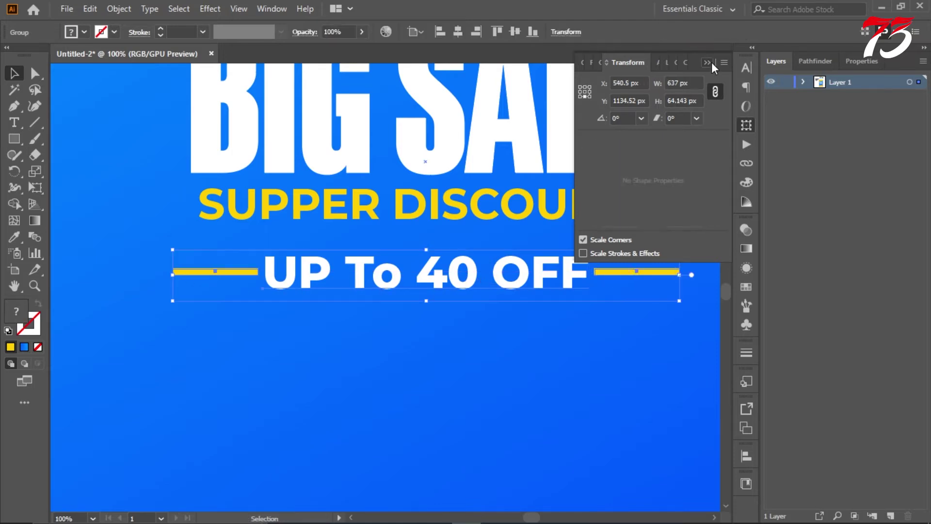
left_click(709, 62)
left_click(455, 36)
Move the UP To 40 OFF group up so it sits closer beneath SUPPER DISCOUENT
scroll(426, 294, "down", 4)
left_click(438, 324)
scroll(439, 324, "up", 1)
scroll(439, 323, "up", 4)
left_click_drag(447, 335, 443, 320)
scroll(439, 315, "down", 4)
left_click(604, 309)
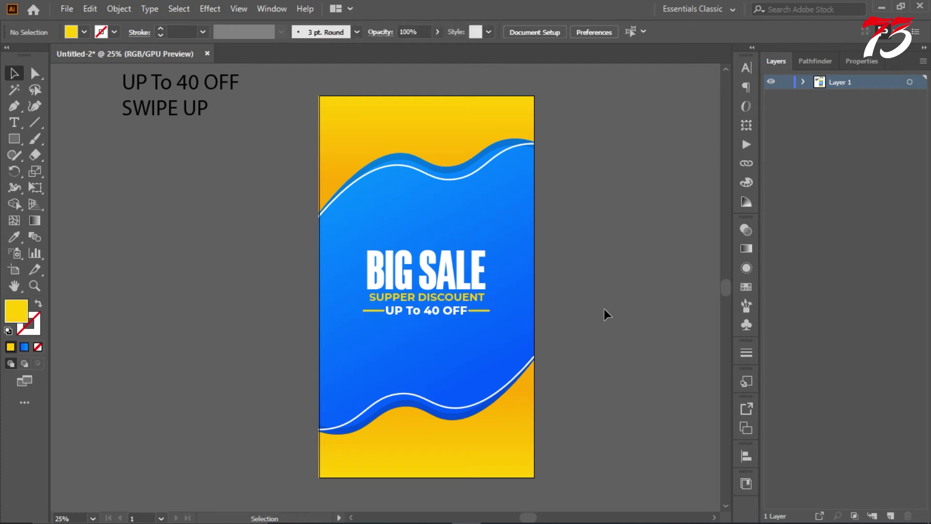
Group all three headline lines and enlarge the group on the blue shape
left_click_drag(520, 298, 513, 341)
key("ctrl+g")
scroll(506, 310, "up", 3)
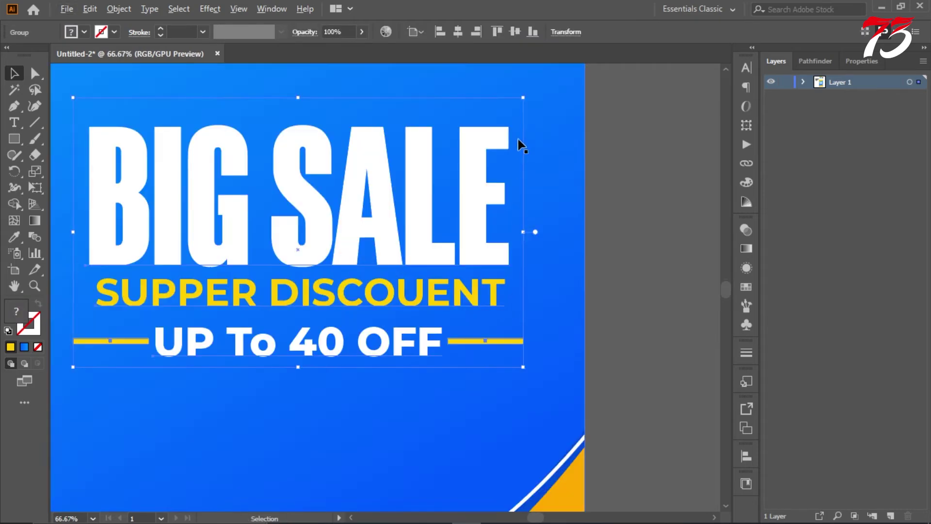
left_click_drag(523, 97, 524, 103)
scroll(497, 182, "down", 3)
left_click(639, 234)
scroll(609, 256, "up", 4)
scroll(586, 271, "down", 1)
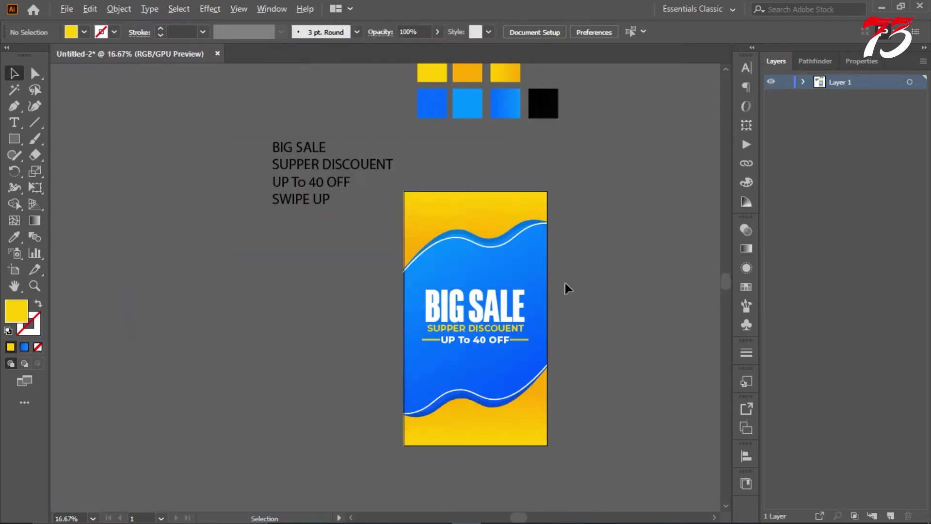
Draw a 24 px yellow circle beside the artboard and repeat copies downward at equal spacing to form a column of six
scroll(427, 295, "up", 1)
scroll(455, 305, "up", 2)
mouse_move(16, 140)
left_mouse_down()
mouse_move(42, 174)
mouse_move(48, 170)
left_mouse_up()
scroll(313, 272, "up", 1)
left_click_drag(310, 272, 313, 302)
key("v")
key("ctrl+d")
key("ctrl+d")
key("ctrl+d")
key("ctrl+d")
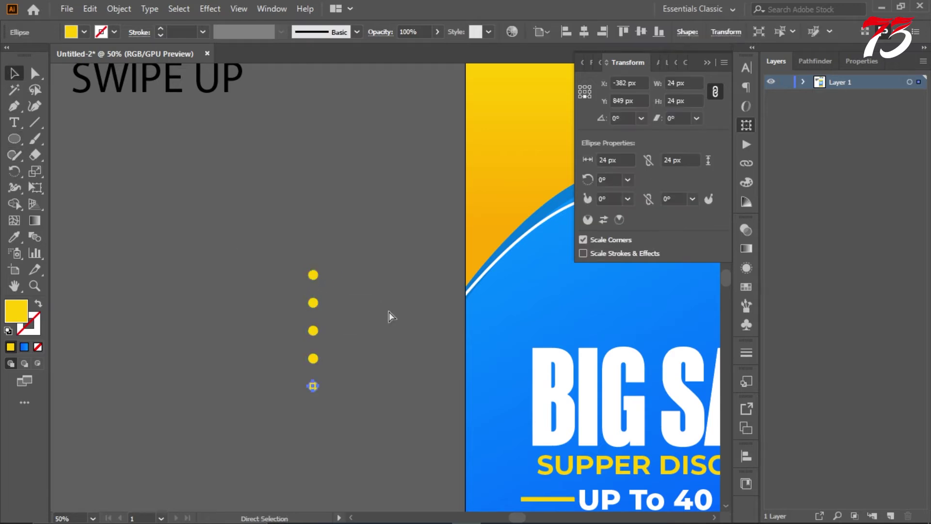
Group the dot column, add a staggered copy 51 px to its right, and group both columns
key("ctrl+a")
key("ctrl+g")
key("ctrl+equal")
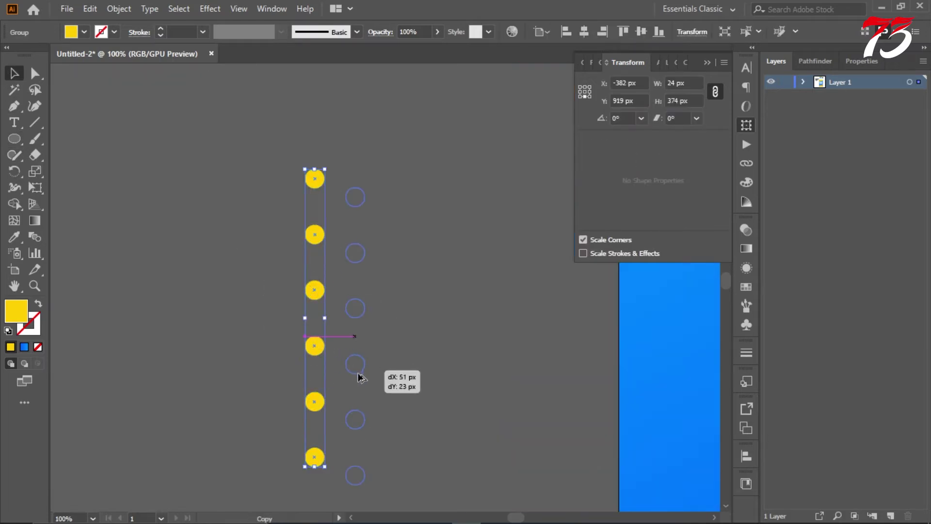
left_click_drag(358, 373, 358, 384)
left_click(427, 351)
scroll(239, 202, "down", 1)
left_click_drag(257, 176, 355, 414)
key("ctrl+g")
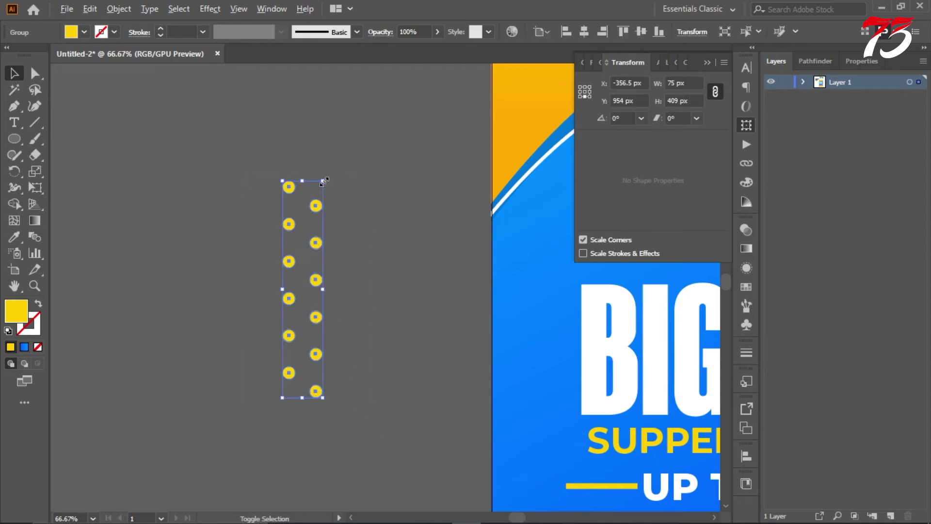
Shrink the dot pattern and place copies on the upper-right and lower-left parts of the blue shape
left_click_drag(324, 182, 316, 224)
left_click(226, 235)
scroll(224, 235, "down", 3)
left_click_drag(257, 251, 351, 388)
right_click(525, 197)
left_click(540, 261)
scroll(223, 267, "down", 2)
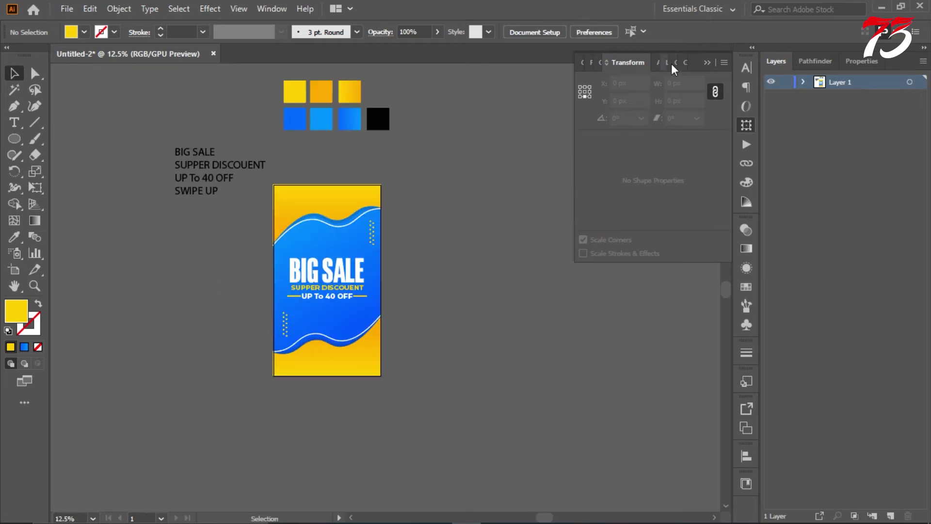
scroll(266, 298, "up", 2)
left_click(708, 62)
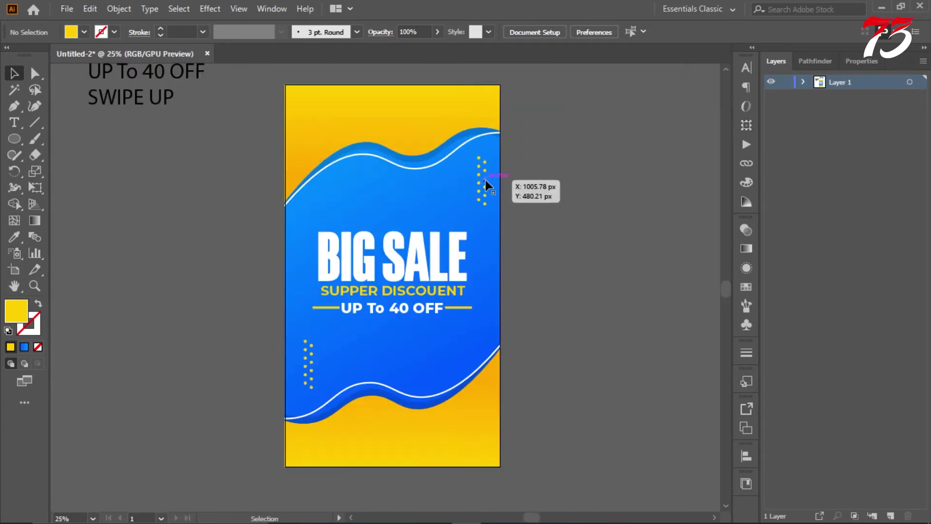
Colour the upper-right dot pattern white and delete the lower-left copy
left_click(485, 187)
key("v")
left_click(306, 373)
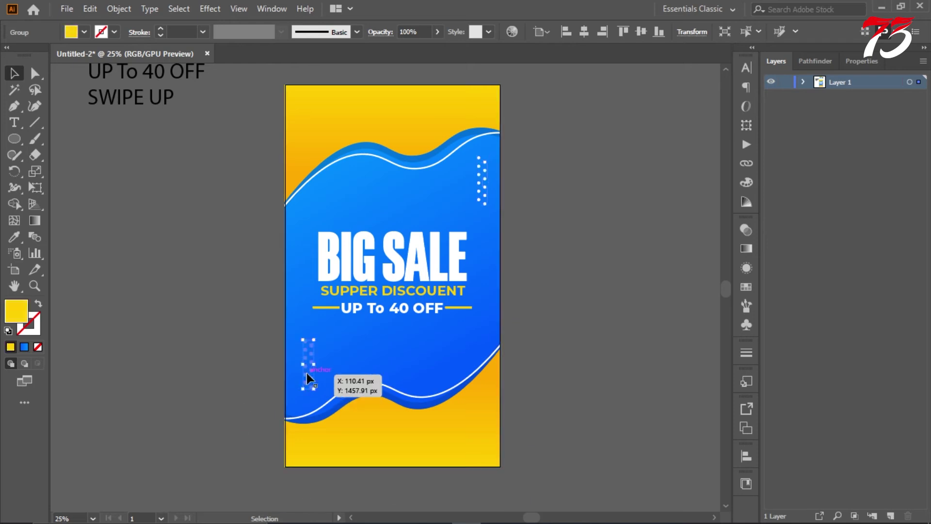
left_click(14, 236)
key("ctrl+shift+a")
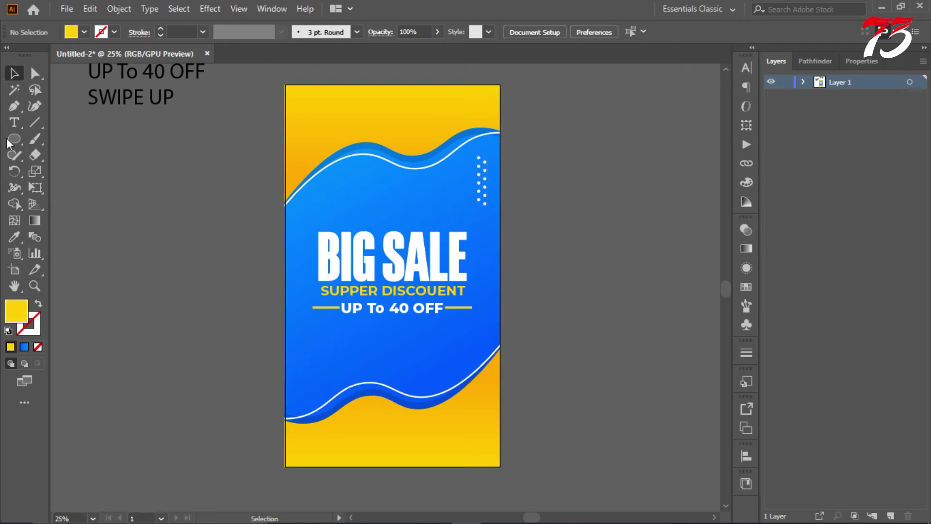
Draw a yellow circle of about 91 px on the blue shape below the UP To 40 OFF line
left_click(14, 139)
scroll(332, 362, "up", 2)
left_click_drag(378, 350, 378, 351)
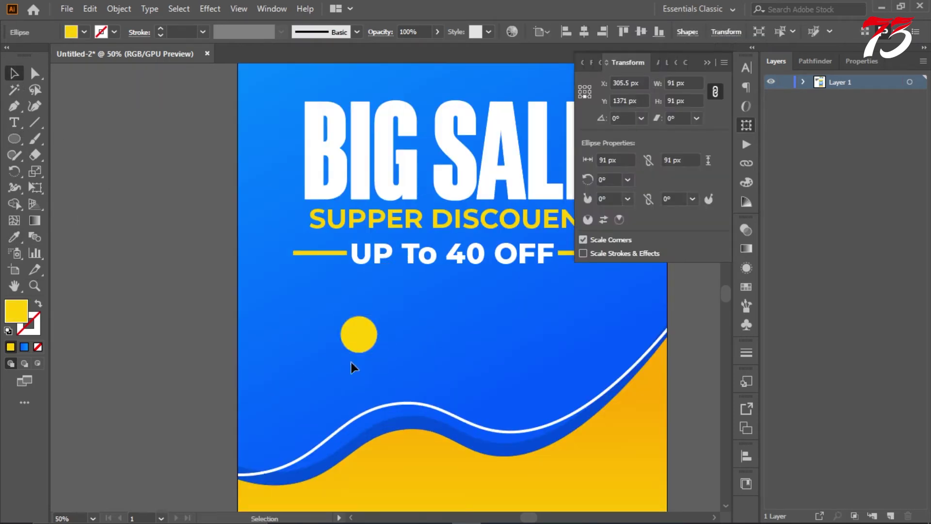
left_click(214, 394)
scroll(214, 393, "down", 2)
left_click(707, 62)
Copy the yellow circle, shrink the copy, and place it above and to the right of the large circle
scroll(308, 363, "up", 3)
left_click_drag(248, 358, 366, 328)
scroll(401, 305, "up", 4)
left_click_drag(486, 255, 471, 314)
scroll(430, 274, "down", 6)
left_click_drag(430, 279, 429, 279)
left_click_drag(412, 291, 395, 276)
scroll(395, 272, "down", 5)
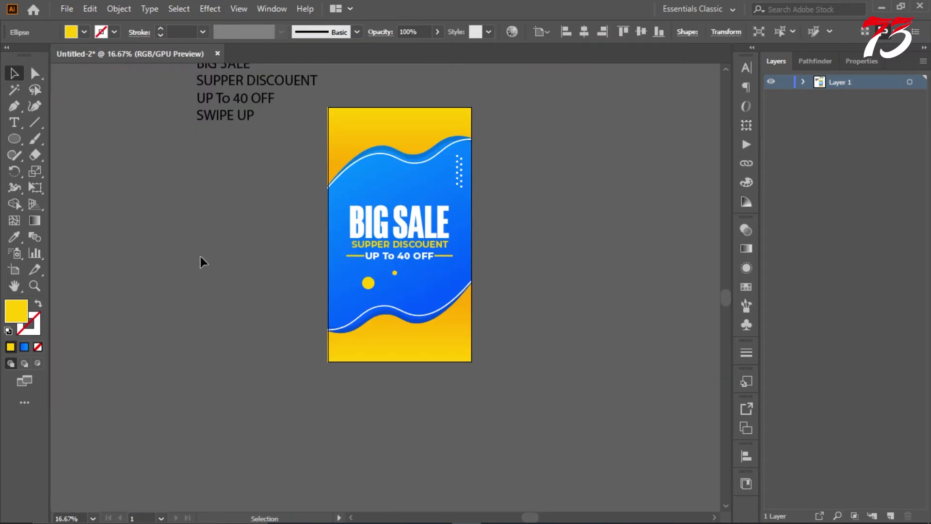
Create a three-sided polygon with a 50 px radius beside the artboard and apply the white wavy line's stroke style
left_click(200, 256)
scroll(377, 245, "up", 3)
left_click_drag(16, 139, 54, 192)
left_click(190, 241)
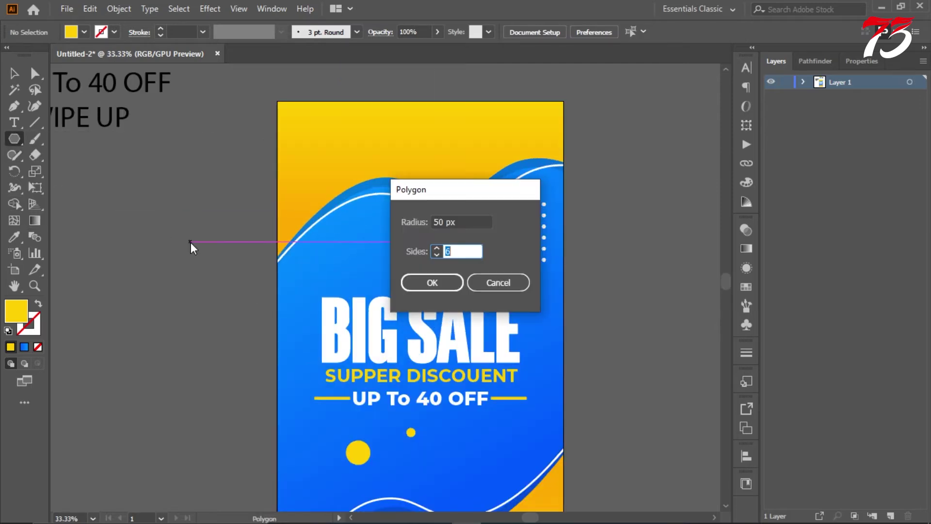
key("Return")
left_click(39, 304)
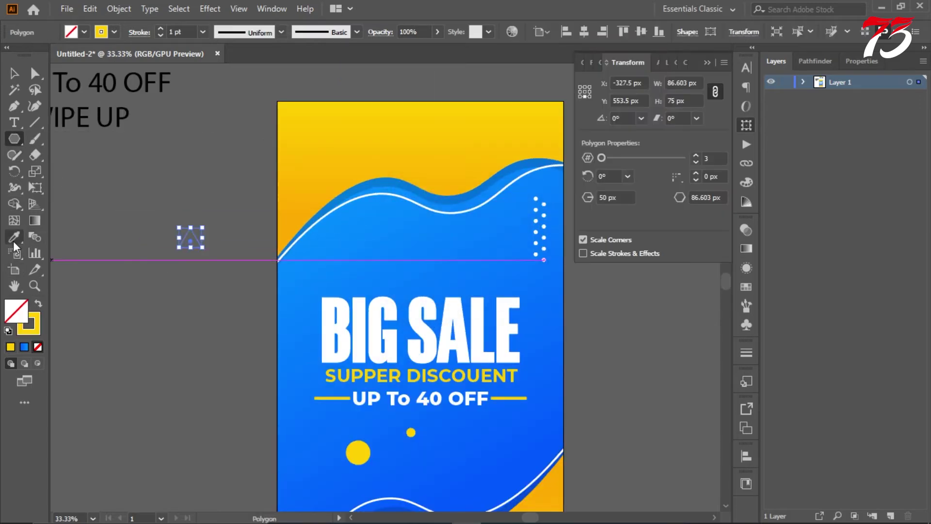
left_click(15, 237)
left_click(312, 219)
scroll(199, 236, "up", 3)
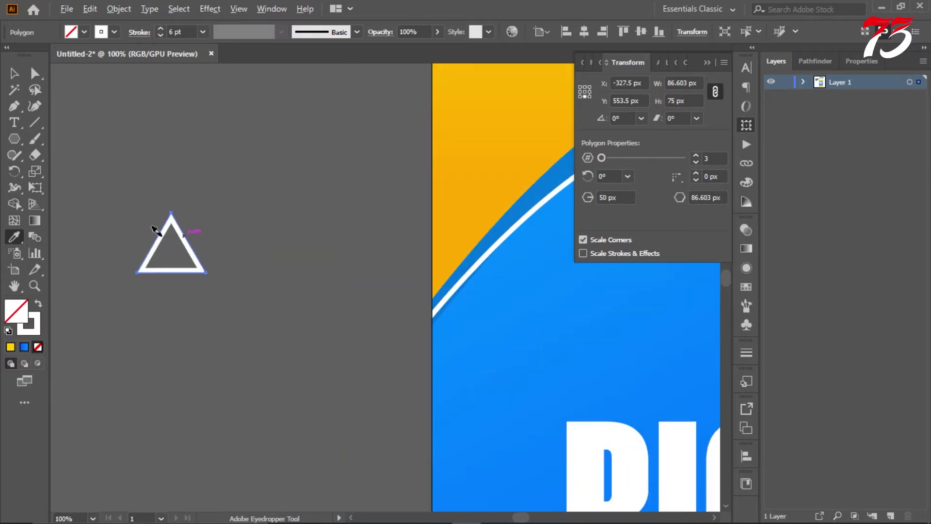
Try a 9 pt stroke with rounded corners on the triangle, and delete the triangle
left_click(34, 77)
scroll(154, 221, "up", 3)
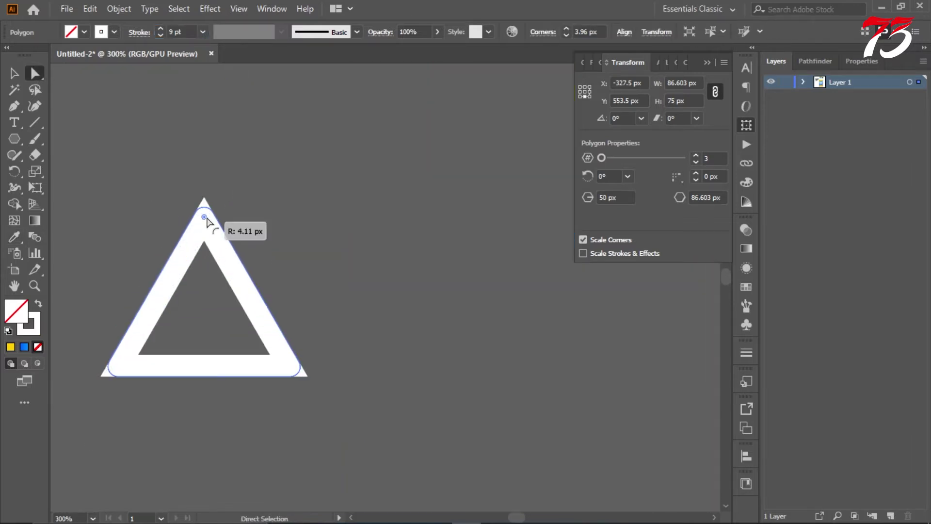
left_click_drag(207, 218, 208, 219)
key("ctrl+shift+a")
scroll(214, 222, "down", 4)
scroll(213, 231, "up", 2)
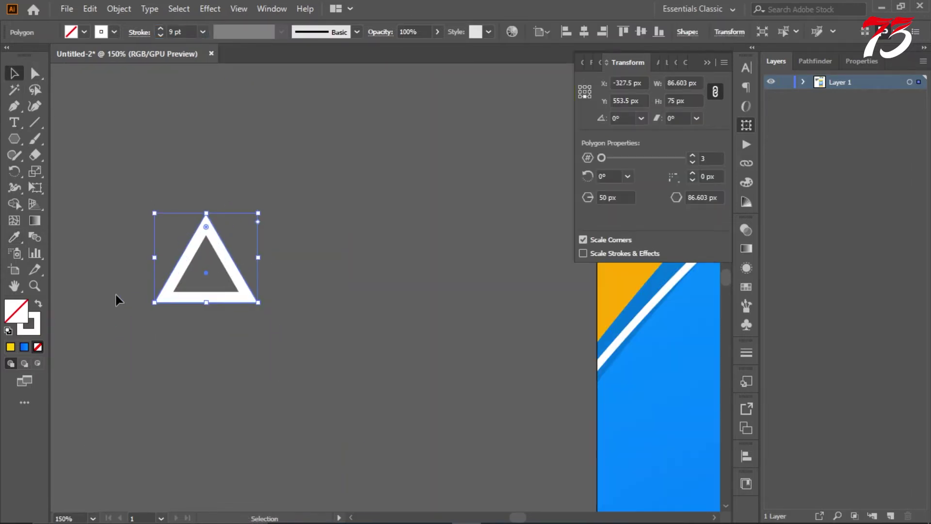
key("Delete")
left_click_drag(15, 142, 42, 160)
left_click(46, 139)
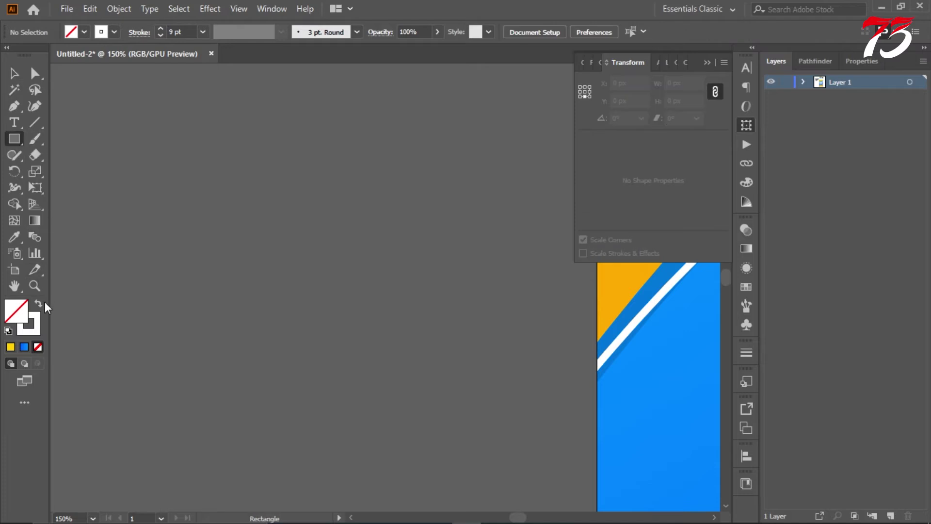
left_click_drag(185, 168, 331, 315)
key("Delete")
Draw a round-cornered triangle with a 92 px radius beside the artboard and set its white stroke to 6 pt
left_click_drag(15, 139, 46, 186)
left_click_drag(183, 188, 230, 290)
double_click(171, 32)
type("6")
key("Return")
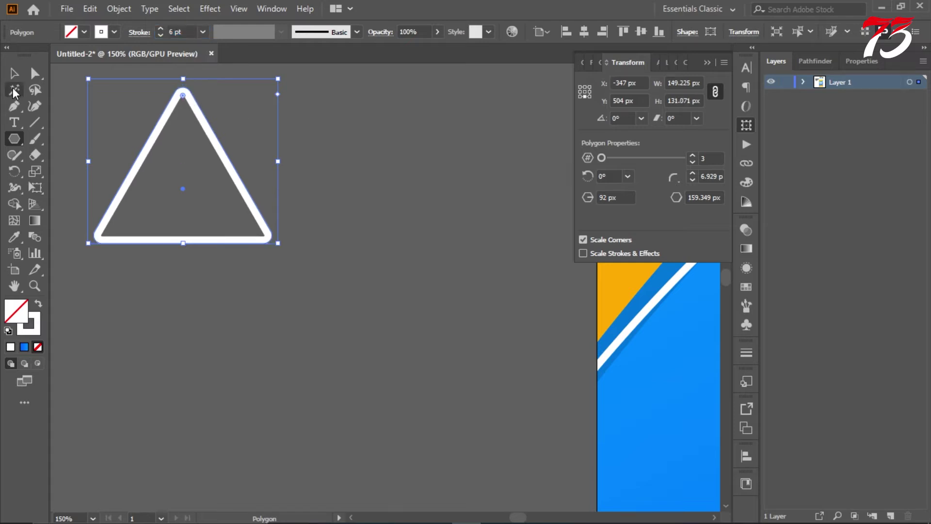
Move the triangle onto the blue shape above the left part of BIG SALE and set its stroke to 4 pt
left_click(14, 73)
scroll(257, 200, "down", 5)
left_click(265, 207)
left_click_drag(229, 213, 395, 250)
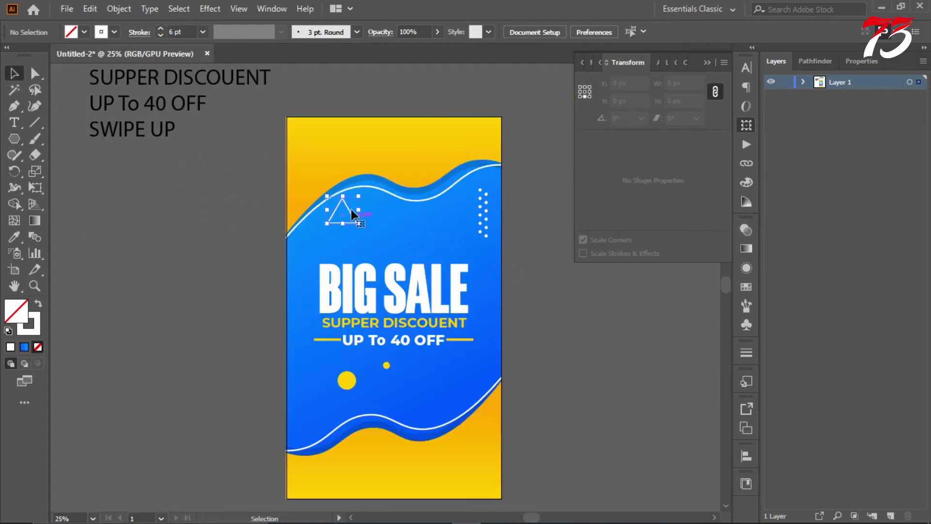
scroll(352, 213, "up", 3)
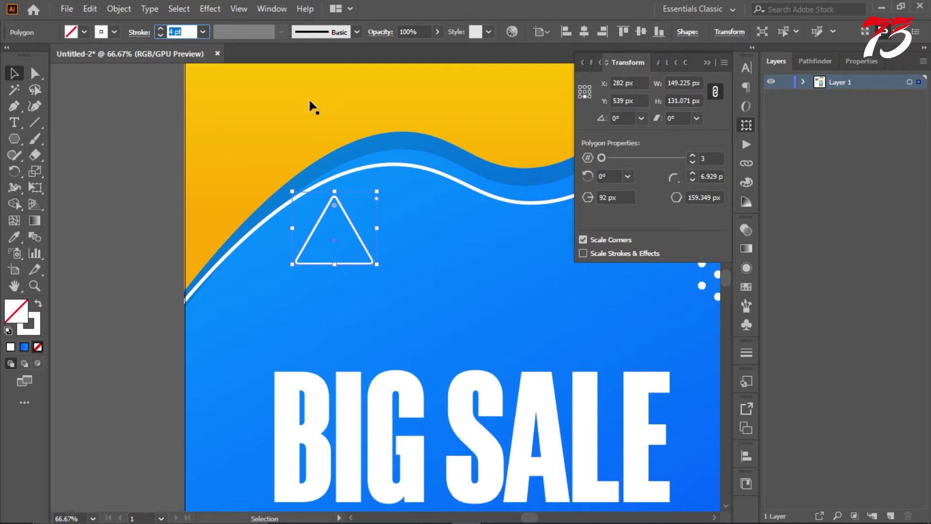
Scale the triangle down to a small accent on the upper-left part of the blue shape
left_click_drag(372, 190, 369, 222)
left_click(144, 208)
key("ctrl+minus")
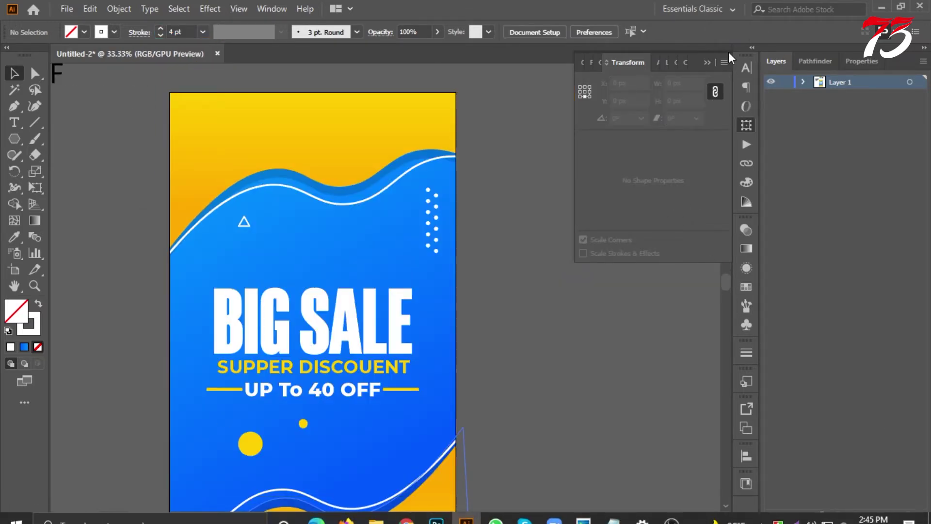
scroll(544, 186, "down", 4)
scroll(514, 202, "up", 4)
scroll(333, 200, "up", 5)
Shrink the triangle slightly more and expand its appearance
left_click(327, 198)
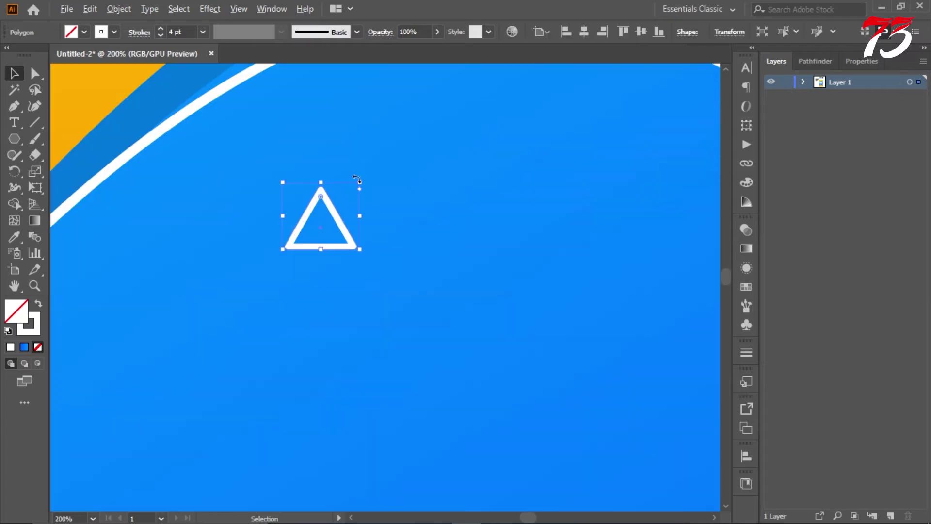
left_click_drag(359, 185, 360, 189)
left_click(119, 9)
left_click(194, 183)
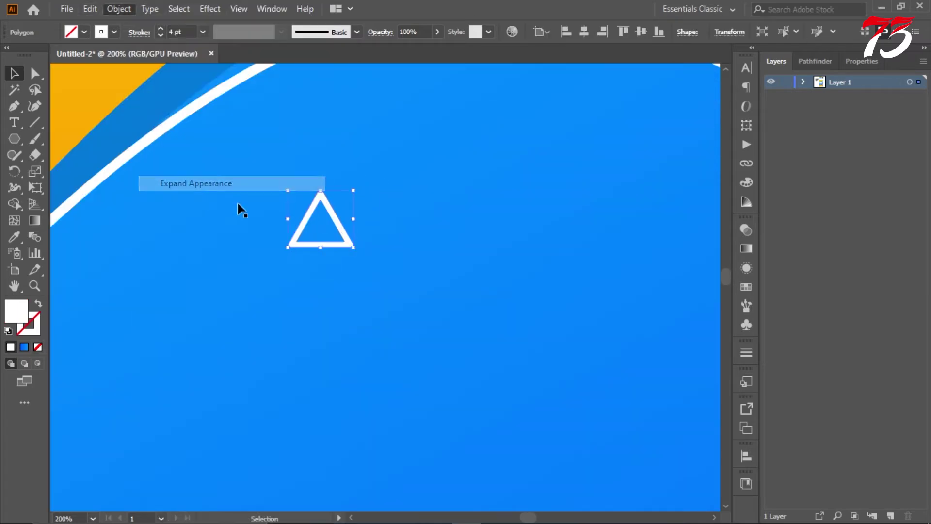
scroll(471, 306, "down", 5)
scroll(452, 286, "up", 2)
left_click(436, 222)
scroll(310, 218, "down", 2)
left_click(14, 139)
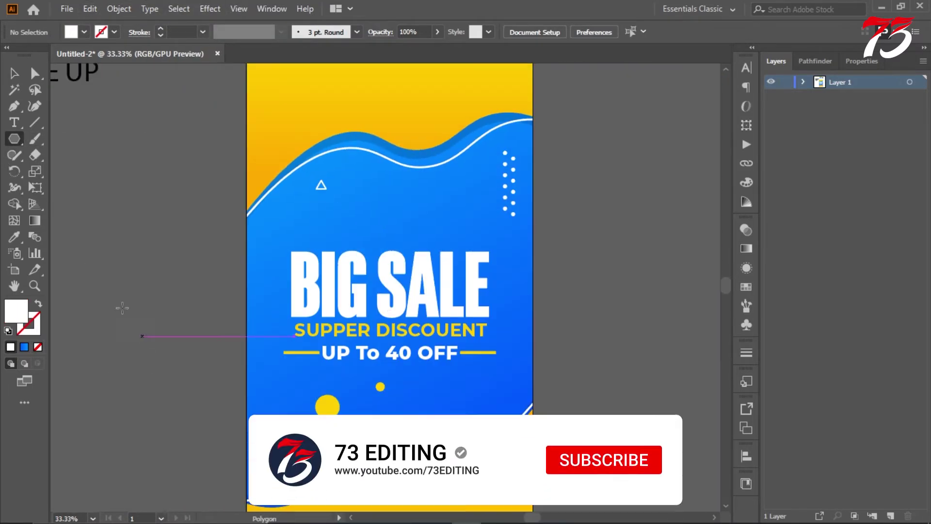
scroll(171, 220, "up", 2)
scroll(171, 221, "down", 2)
key("v")
left_click_drag(495, 312, 464, 335)
left_click(164, 245)
scroll(165, 246, "up", 5)
scroll(88, 194, "down", 2)
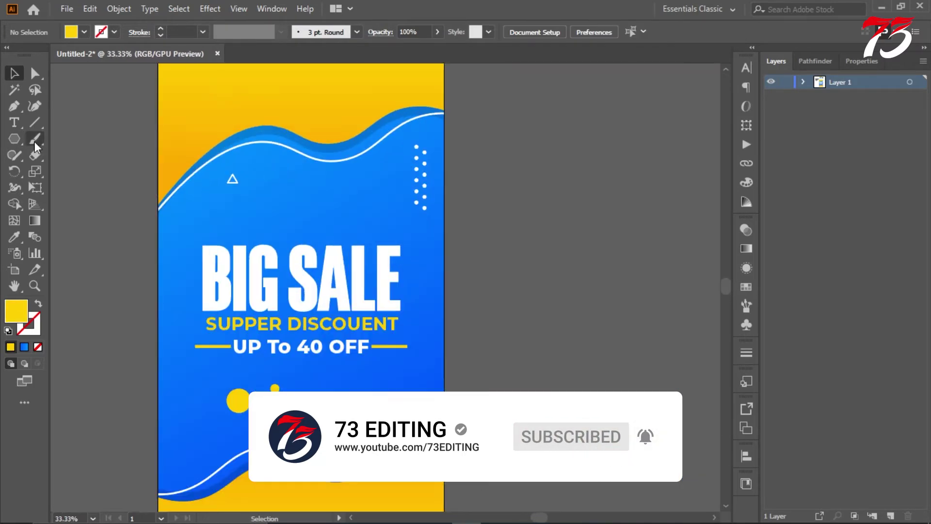
left_click(14, 139)
left_click(14, 74)
key("s")
key("alt")
key("v")
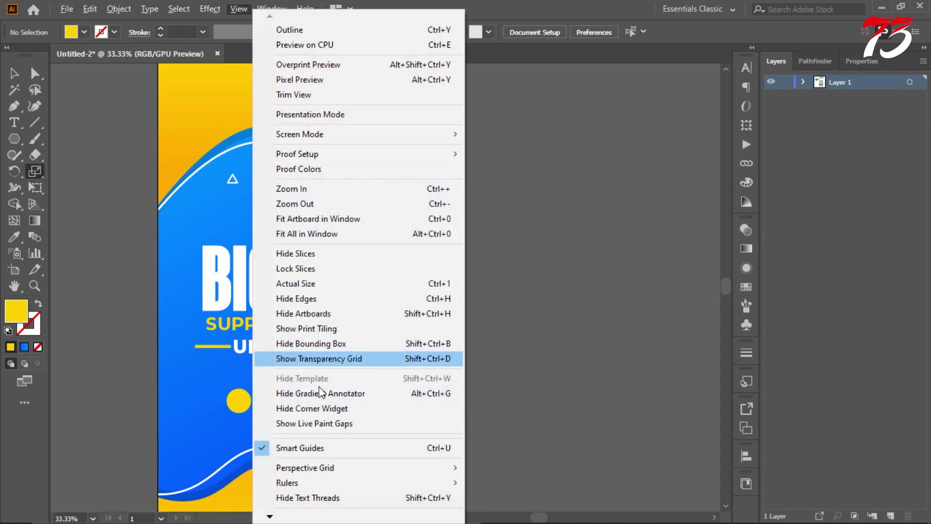
Place a larger copy of the small yellow circle above BIG SALE and give it the headline's white fill
left_click(115, 304)
left_click_drag(276, 389, 289, 222)
key("i")
left_click(199, 257)
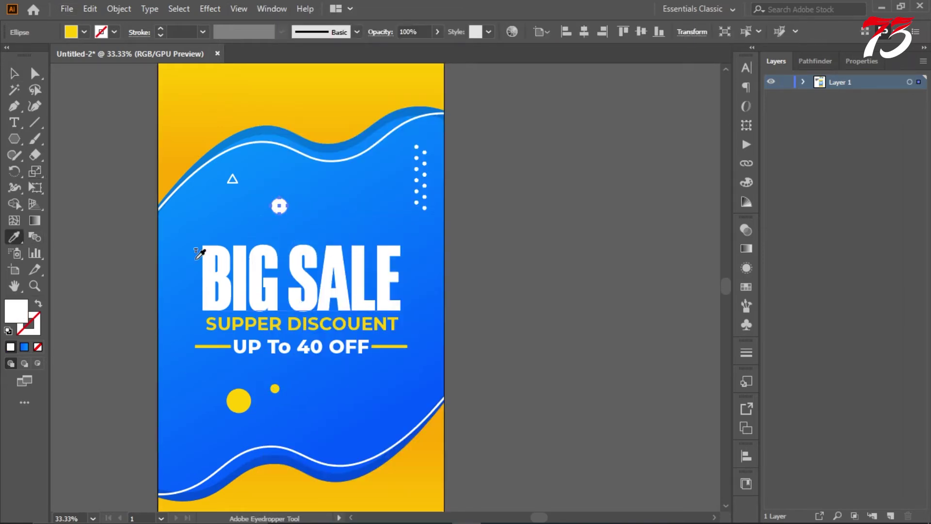
scroll(286, 175, "up", 3)
mouse_move(273, 268)
left_mouse_down()
mouse_move(264, 273)
mouse_move(278, 250)
left_mouse_up()
scroll(255, 274, "down", 4)
left_click(260, 272)
scroll(261, 271, "up", 2)
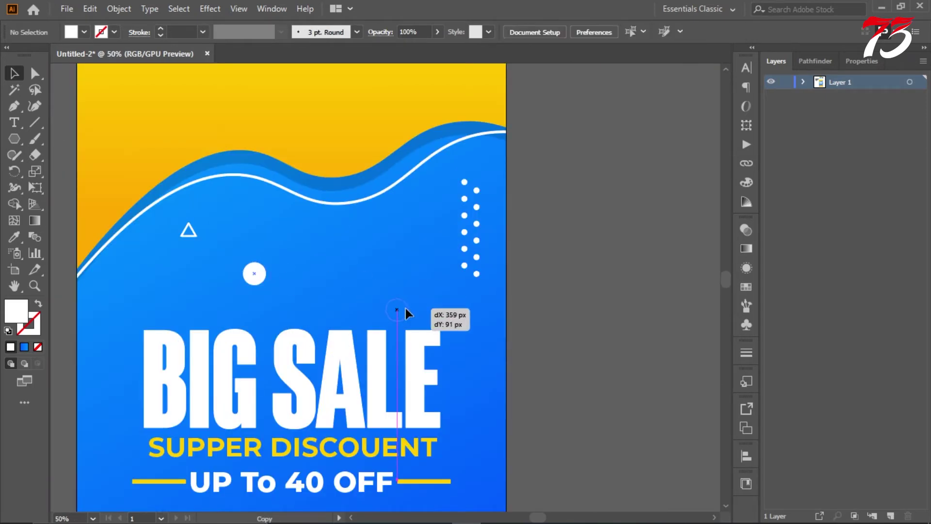
Duplicate the white circle to just above the right part of BIG SALE and scale the copy down to a small dot
scroll(409, 306, "up", 2)
left_click_drag(406, 308, 447, 270)
scroll(404, 298, "down", 4)
left_click(517, 296)
scroll(516, 296, "down", 1)
scroll(382, 267, "up", 3)
scroll(446, 268, "up", 4)
left_click_drag(472, 237, 466, 251)
scroll(403, 252, "down", 5)
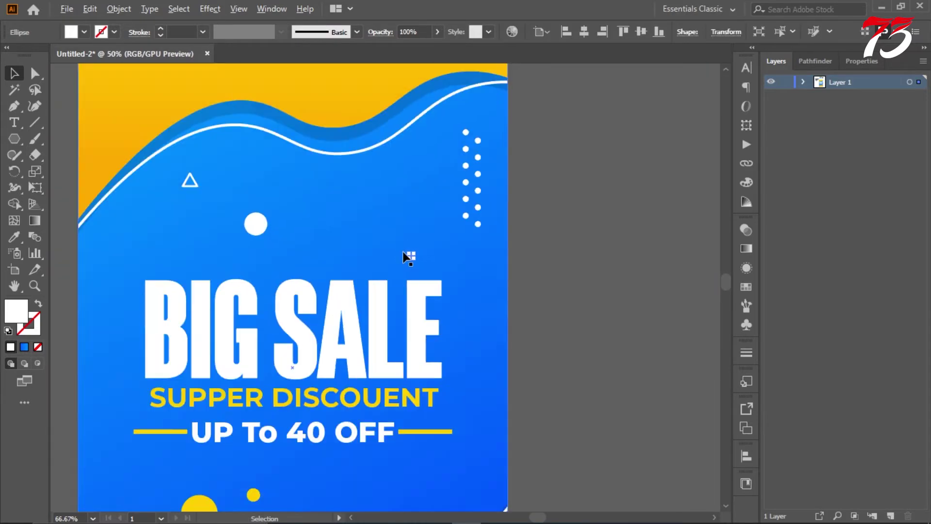
Fine-tune the size of the small white dot above the right part of BIG SALE
scroll(403, 251, "down", 2)
left_click(519, 250)
scroll(519, 249, "up", 1)
scroll(403, 284, "up", 6)
left_click(431, 313)
left_click_drag(435, 300, 449, 289)
scroll(418, 275, "down", 5)
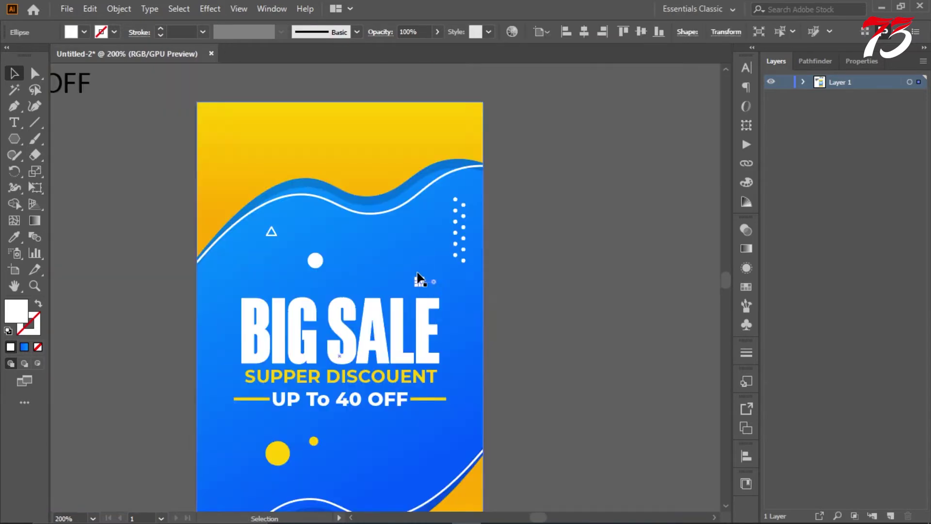
left_click(549, 229)
scroll(549, 229, "down", 4)
scroll(549, 229, "down", 1)
Copy the outlined triangle beside the dotted column under the right wave crest and rotate the copy to point downward
scroll(541, 228, "up", 6)
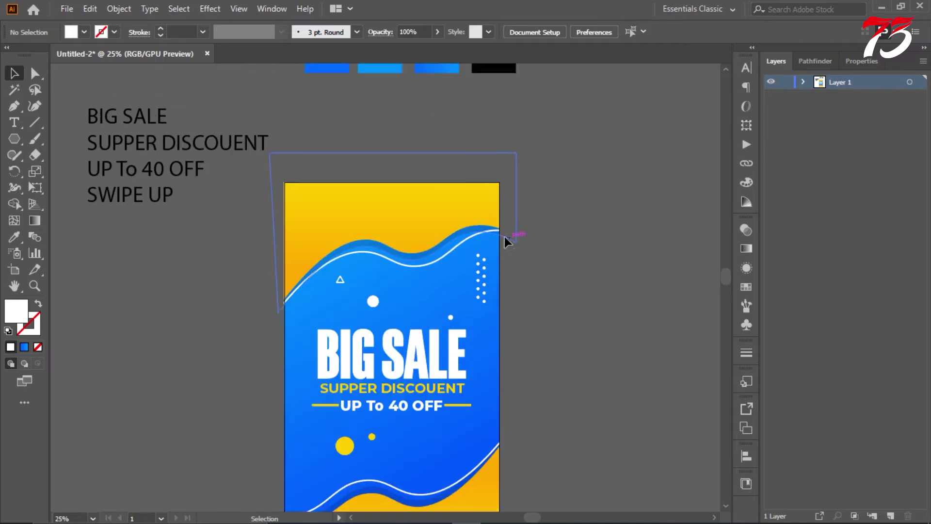
scroll(505, 237, "up", 1)
left_click_drag(300, 298, 474, 261)
scroll(483, 262, "up", 2)
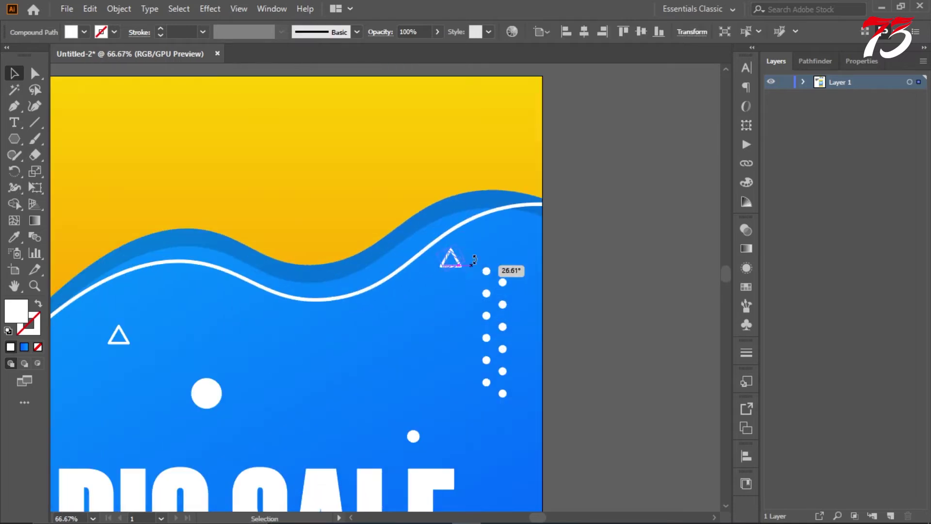
left_click(578, 254)
Duplicate the larger white circle onto the dark blue band near the right wave crest and scale it down to fit
scroll(429, 238, "down", 1)
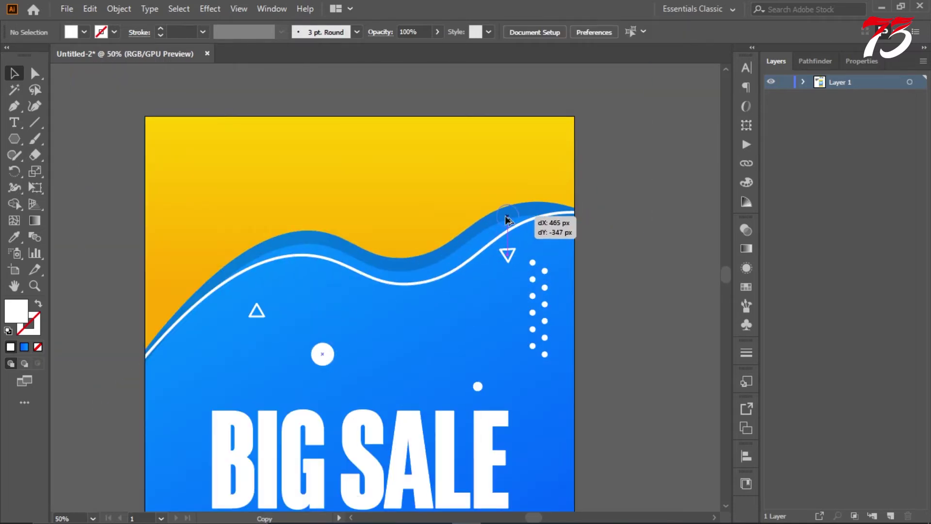
scroll(507, 221, "up", 2)
scroll(478, 263, "down", 3)
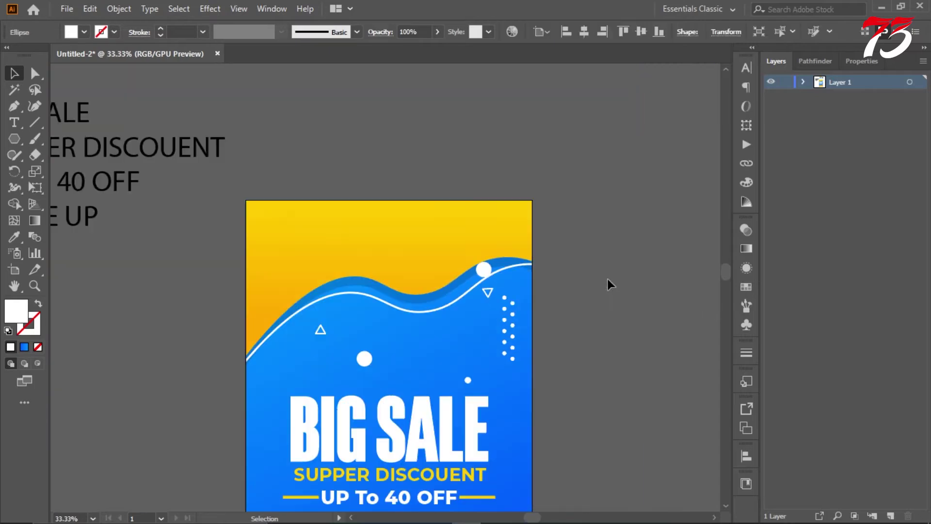
left_click(607, 280)
scroll(608, 277, "down", 2)
scroll(561, 263, "up", 6)
left_click(438, 269)
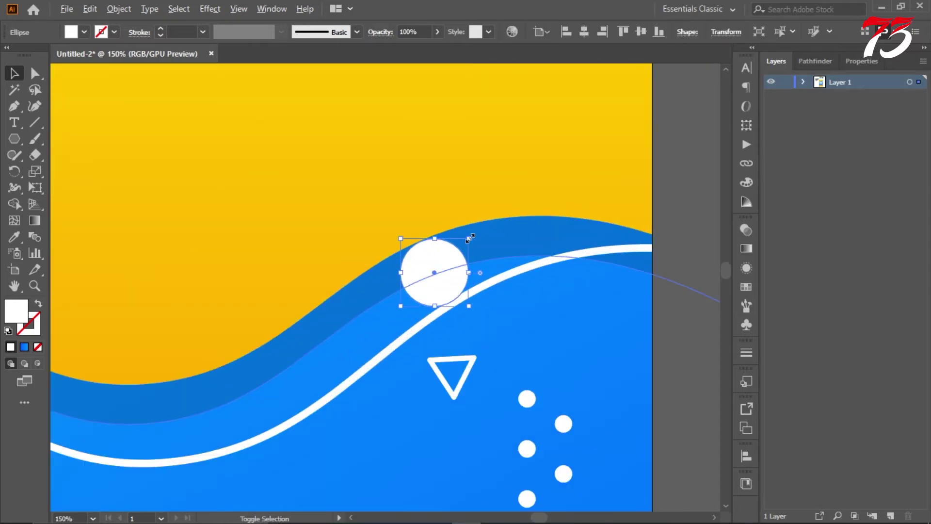
left_click_drag(469, 272, 488, 279)
left_click_drag(463, 248, 462, 265)
scroll(453, 285, "up", 4)
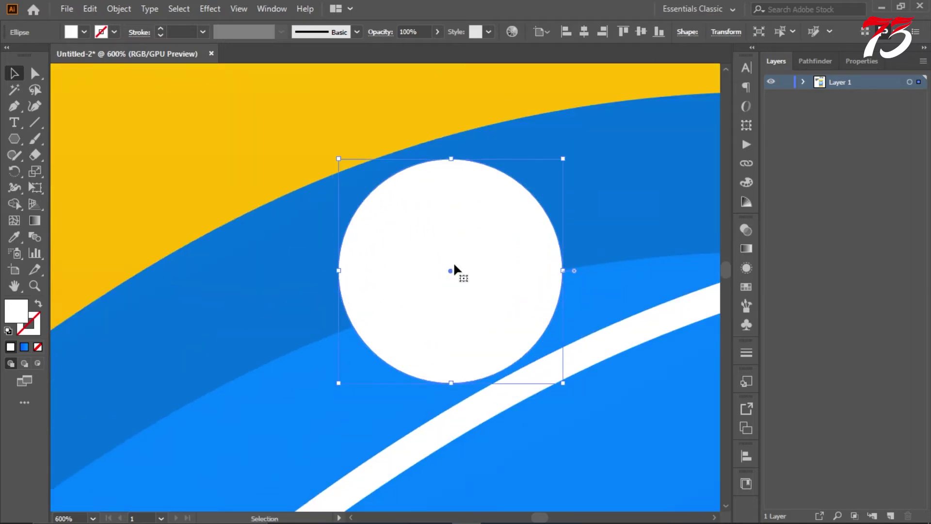
scroll(436, 280, "up", 2)
scroll(421, 251, "down", 4)
scroll(418, 239, "down", 3)
left_click(629, 230)
scroll(629, 231, "down", 6)
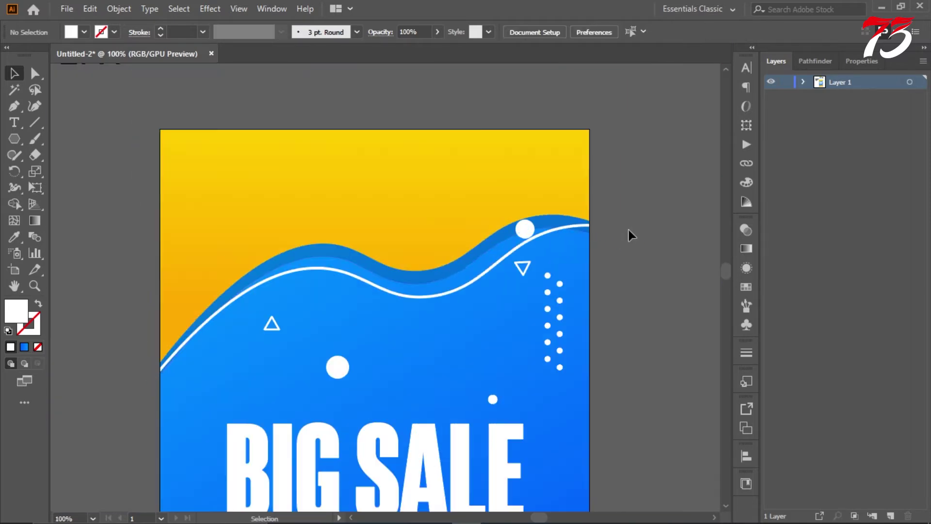
Shrink the white circle on the dark blue band slightly more so it sits inside the band
scroll(608, 218, "up", 6)
left_click(609, 212)
scroll(623, 173, "up", 2)
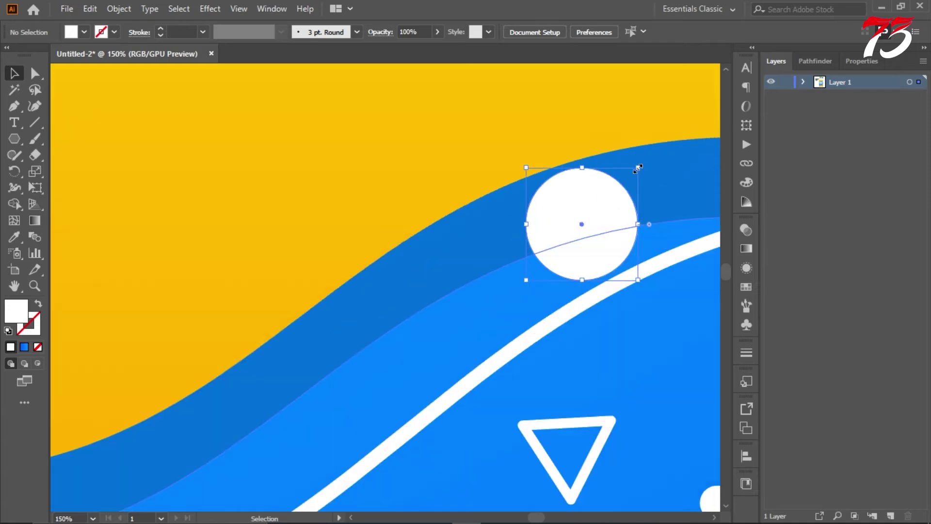
left_click_drag(638, 168, 636, 177)
scroll(601, 213, "down", 6)
left_click(599, 226)
Copy that circle onto the left wave crest and turn it into an unfilled ring with a 4 pt white stroke
scroll(626, 238, "left", 5)
scroll(624, 238, "up", 4)
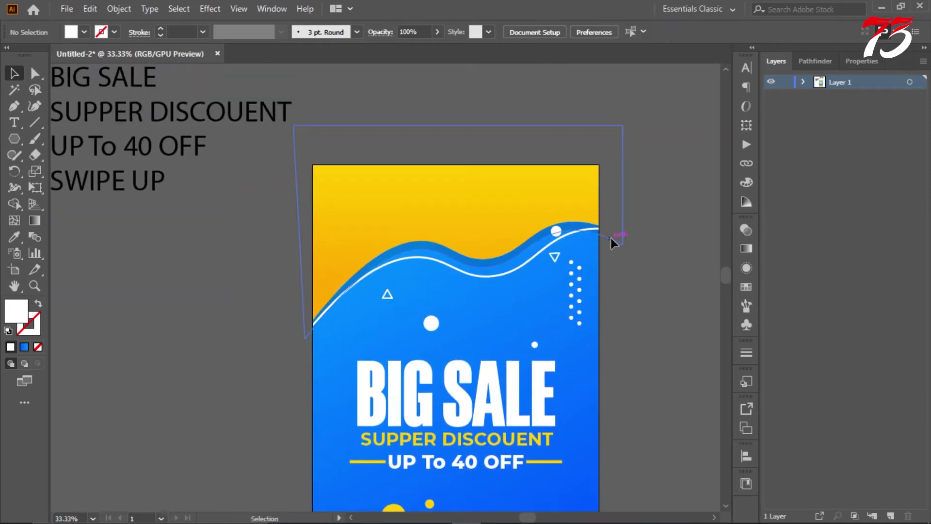
scroll(577, 246, "up", 1)
left_click(389, 281)
scroll(388, 282, "up", 6)
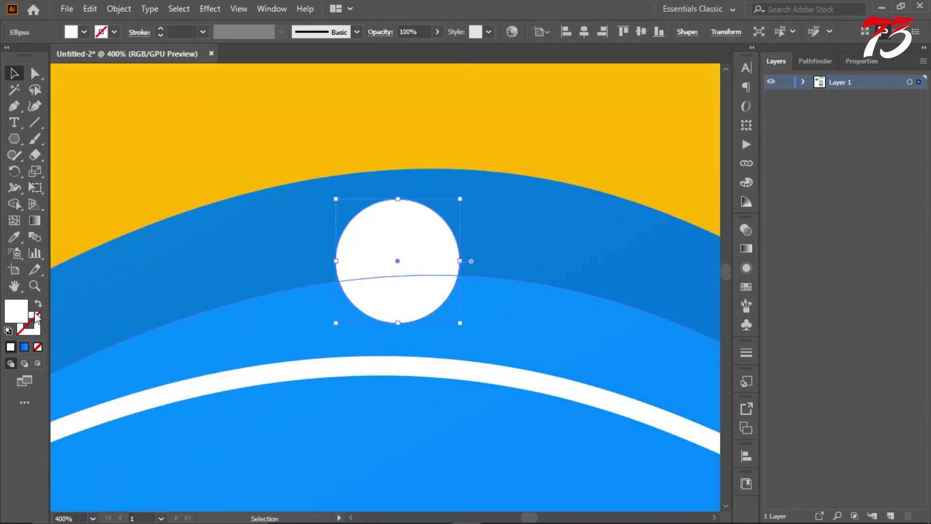
left_click(37, 304)
left_click(174, 31)
type("4")
key("Return")
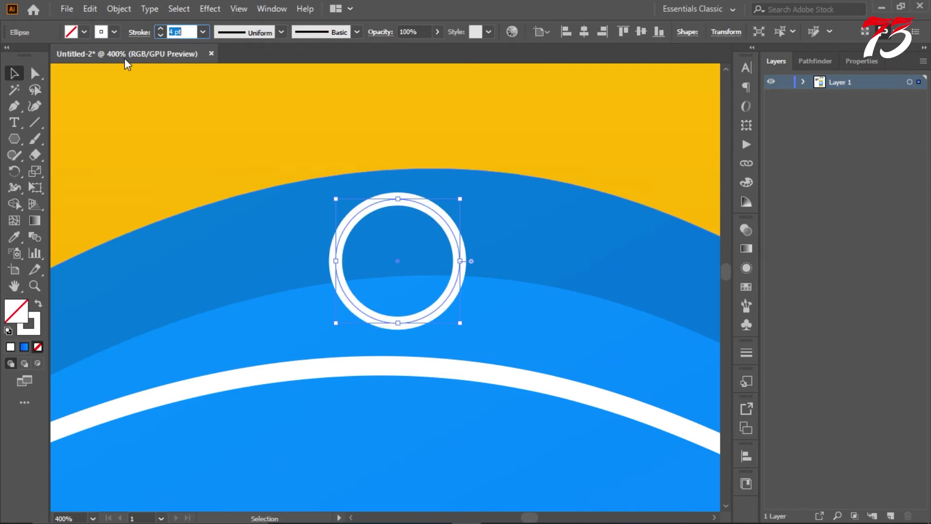
Expand the ring on the left wave crest so its stroke becomes a filled shape
left_click(119, 9)
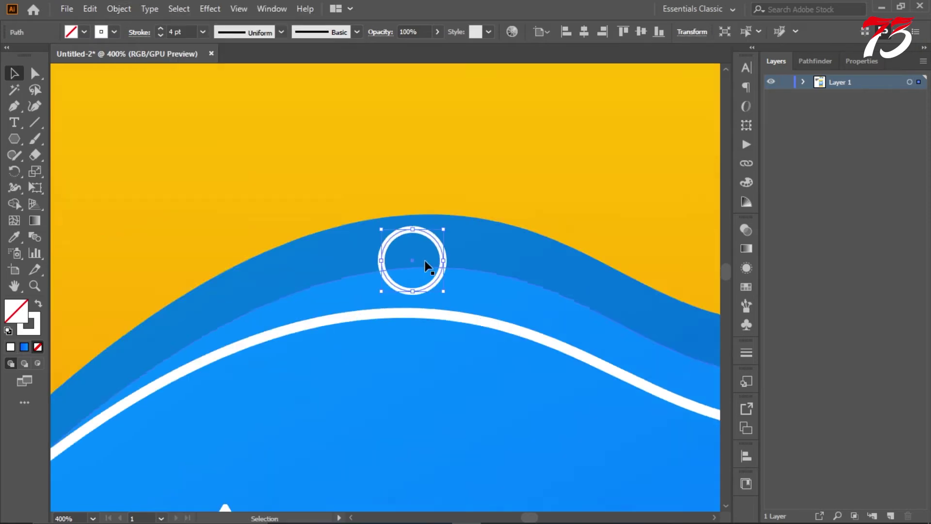
scroll(428, 266, "down", 1)
left_click(119, 9)
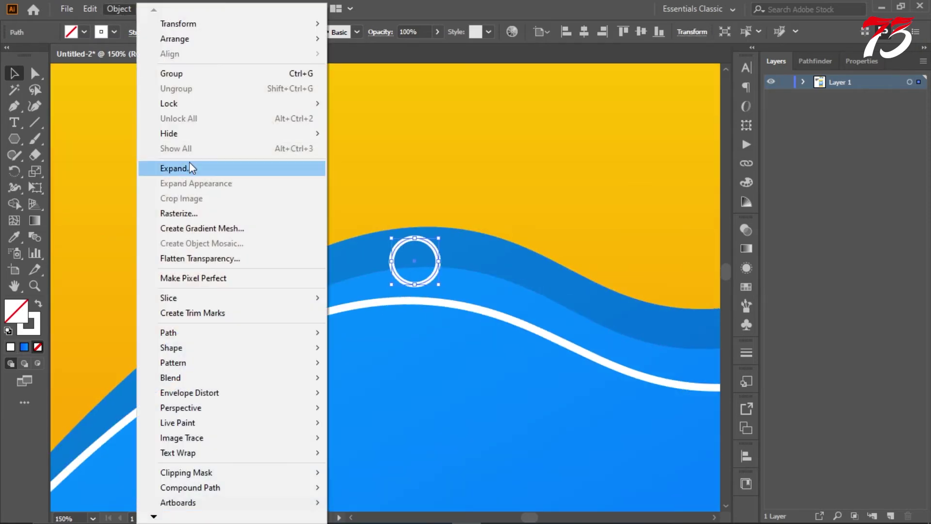
left_click(166, 166)
left_click(422, 331)
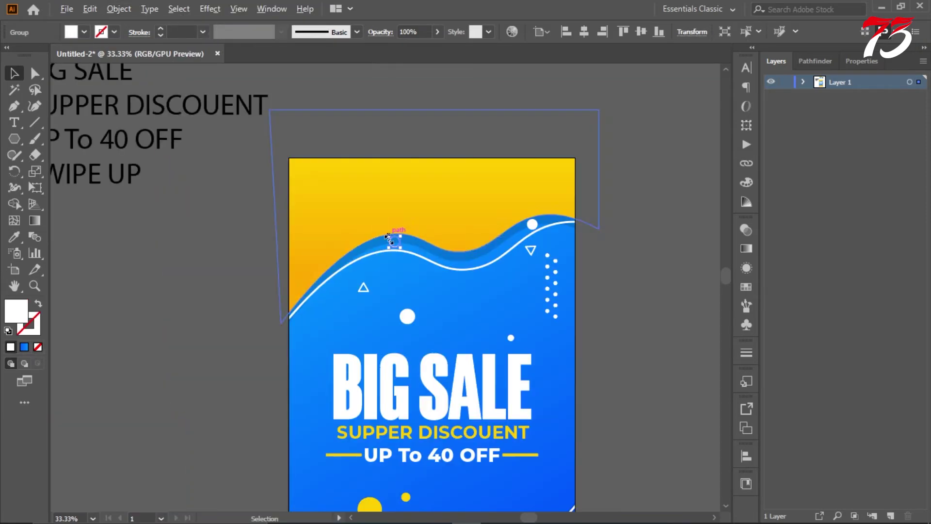
left_click(180, 229)
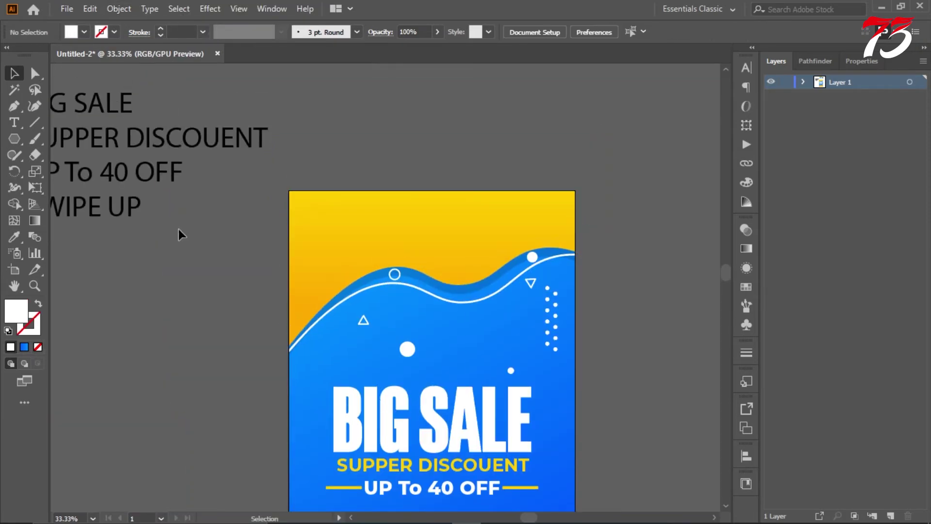
scroll(401, 222, "up", 1)
scroll(324, 205, "down", 4)
scroll(286, 194, "down", 2)
scroll(353, 223, "up", 1)
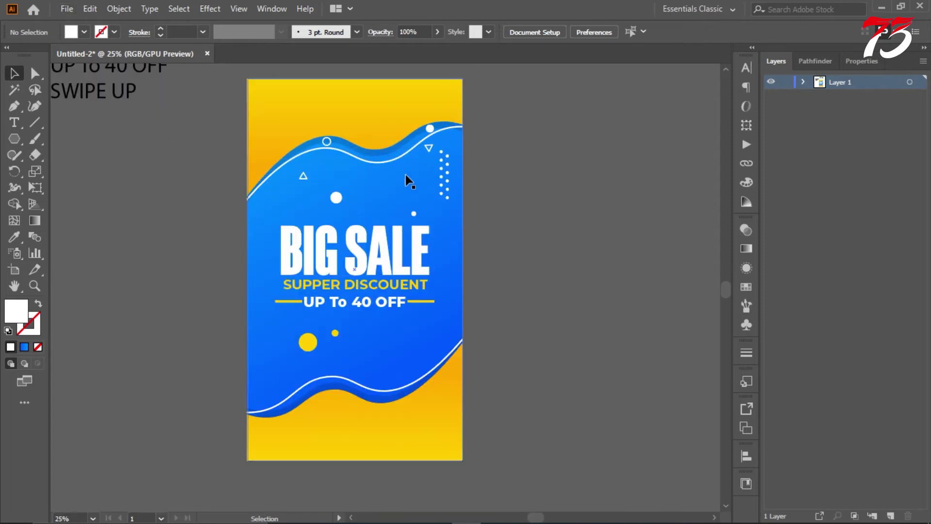
left_click(331, 141)
left_click(431, 132, "shift")
key("ctrl+shift+a")
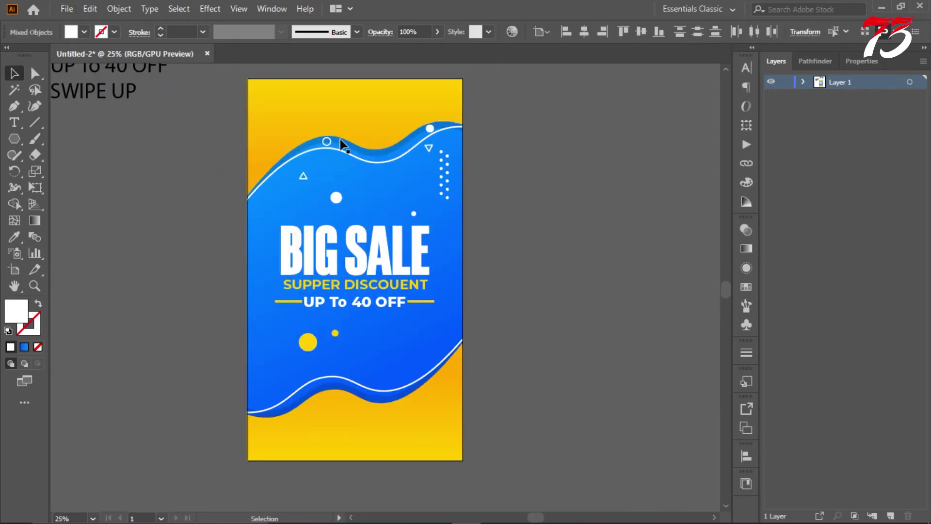
left_click(429, 130, "shift")
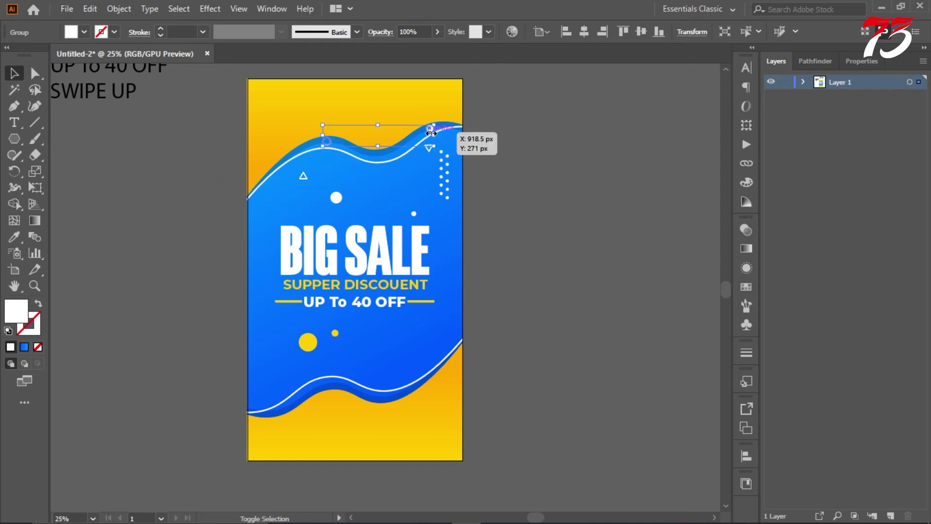
scroll(430, 130, "up", 1)
key("ctrl+shift+a")
Move the downward-pointing triangle onto the yellow area above the right wave crest and fill it with the background's blue gradient
left_click_drag(427, 158, 405, 100)
key("i")
left_click(228, 193)
left_click(14, 73)
left_click(152, 121)
scroll(153, 121, "up", 3)
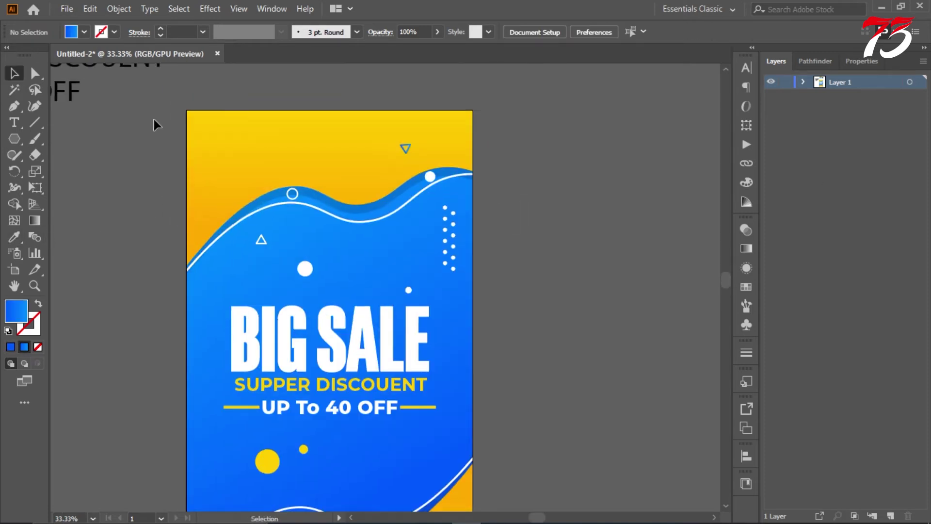
scroll(474, 147, "down", 3)
Undo the triangle's blue recolouring to compare it with white, and redo it
key("ctrl+z")
left_click(528, 168)
scroll(498, 166, "up", 2)
scroll(503, 172, "up", 1)
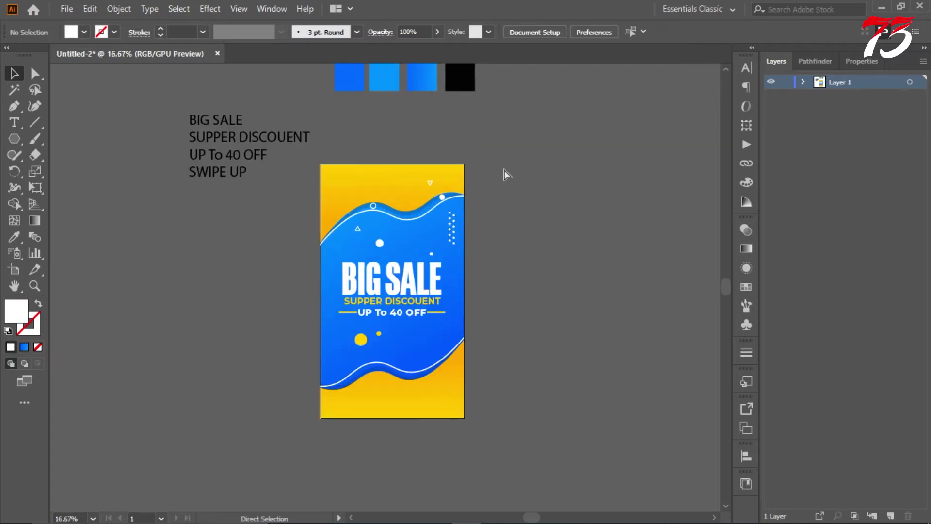
key("ctrl+shift+z")
left_click(523, 220)
scroll(514, 209, "down", 1)
scroll(513, 208, "down", 1)
scroll(501, 210, "up", 2)
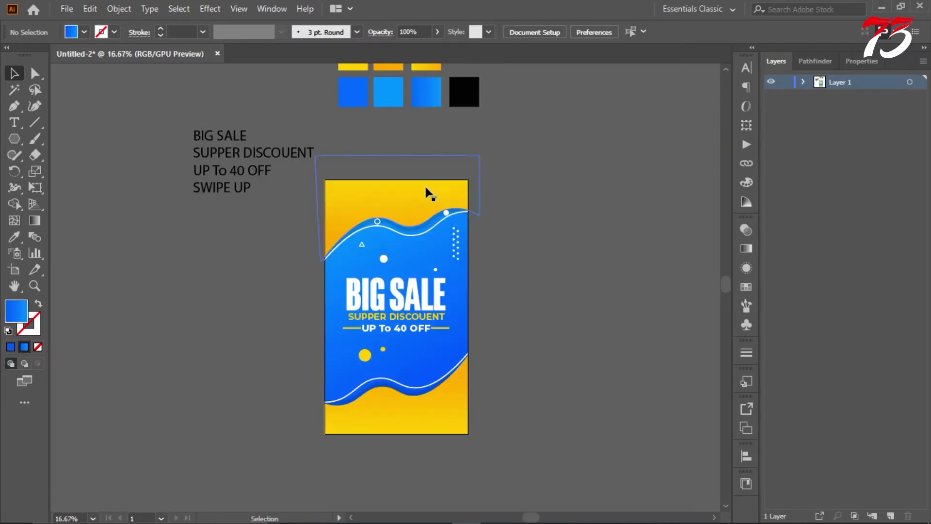
Try moving the blue triangle above the left wave crest, and undo the move
left_click_drag(433, 196, 372, 198)
scroll(373, 209, "up", 2)
left_click(202, 220)
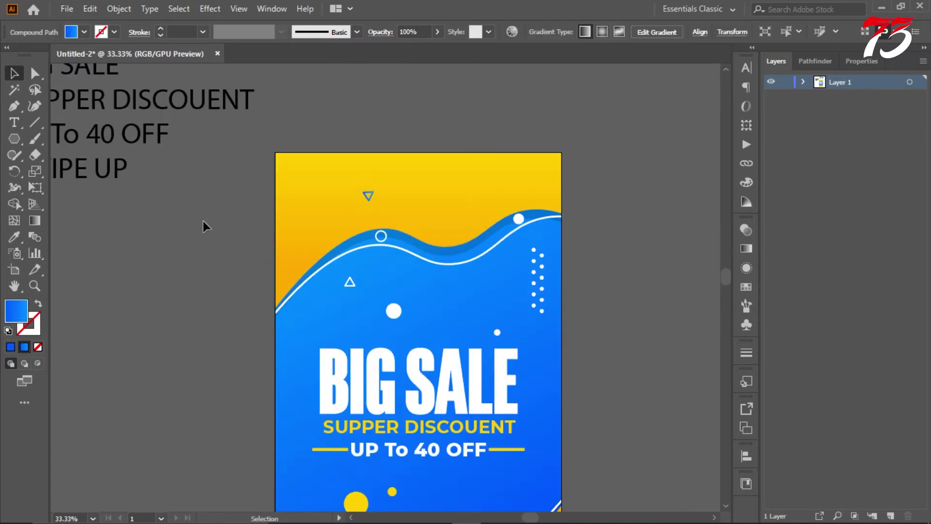
scroll(495, 261, "down", 3)
scroll(534, 240, "up", 1)
key("ctrl+z")
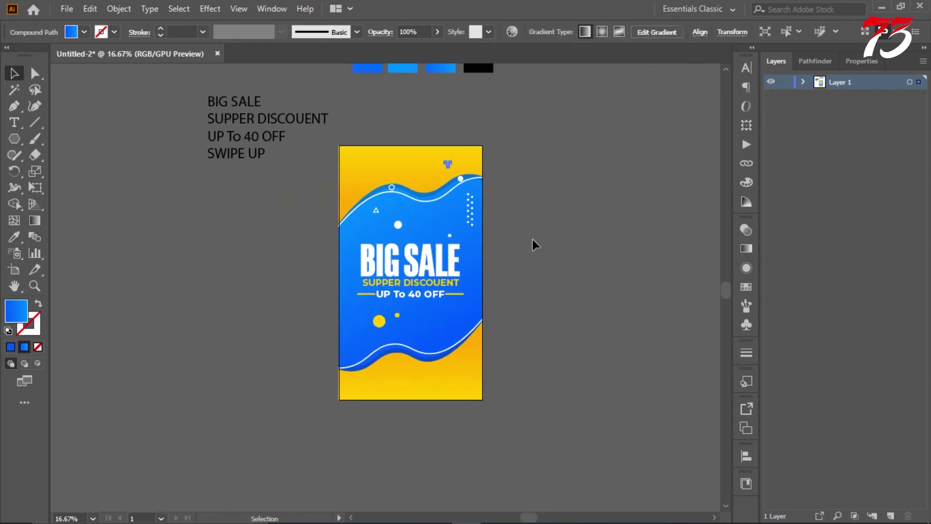
Rotate the blue triangle on the upper yellow area so it points left
scroll(514, 236, "up", 2)
scroll(508, 238, "up", 2)
scroll(441, 255, "up", 6)
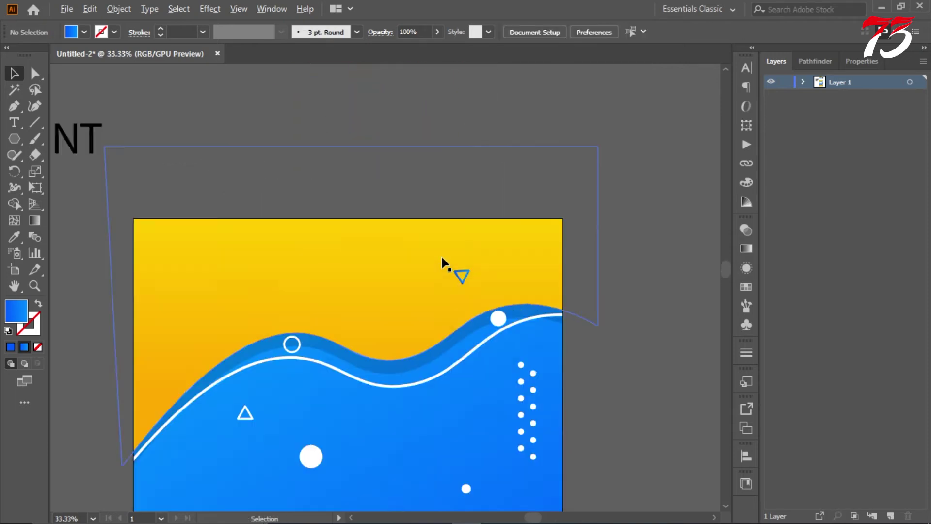
left_click(471, 272)
left_click_drag(482, 261, 469, 194)
scroll(493, 199, "down", 6)
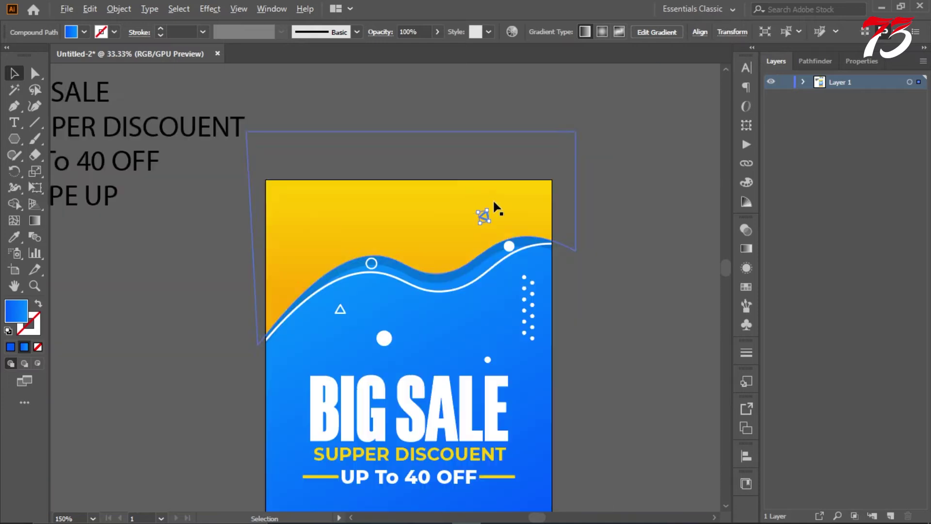
left_click(567, 240)
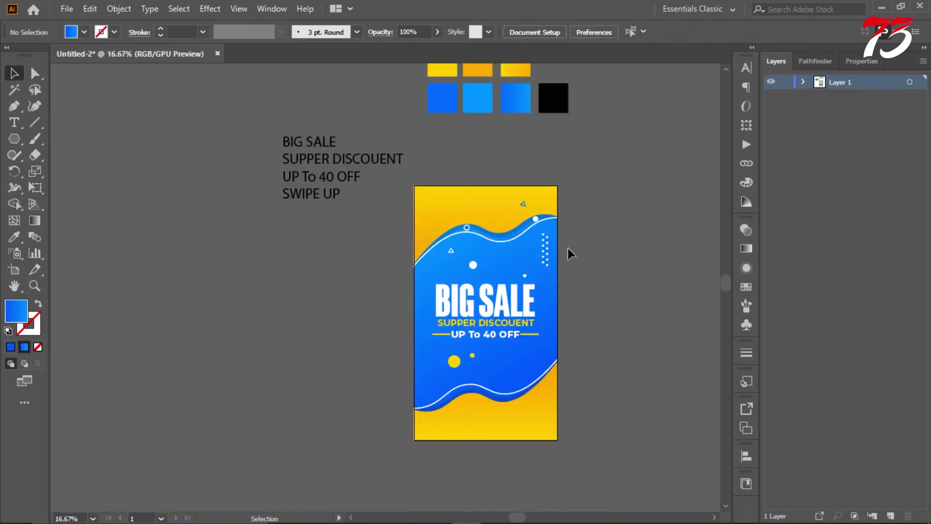
scroll(567, 249, "up", 2)
scroll(567, 249, "down", 6)
scroll(567, 249, "up", 3)
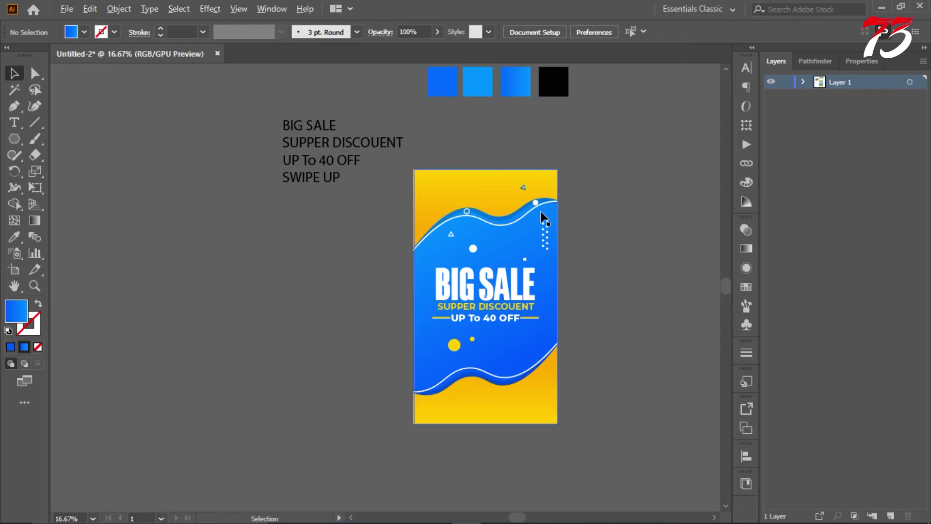
Copy the white ring onto the right part of the lower wave edge and the white outlined triangle onto the yellow area below it
scroll(542, 209, "up", 2)
scroll(454, 207, "down", 2)
left_click_drag(394, 232, 483, 387)
left_click_drag(468, 186, 462, 343)
left_click(571, 341)
left_click_drag(468, 184, 584, 320)
left_click(556, 351)
scroll(439, 368, "up", 3)
scroll(633, 257, "down", 3)
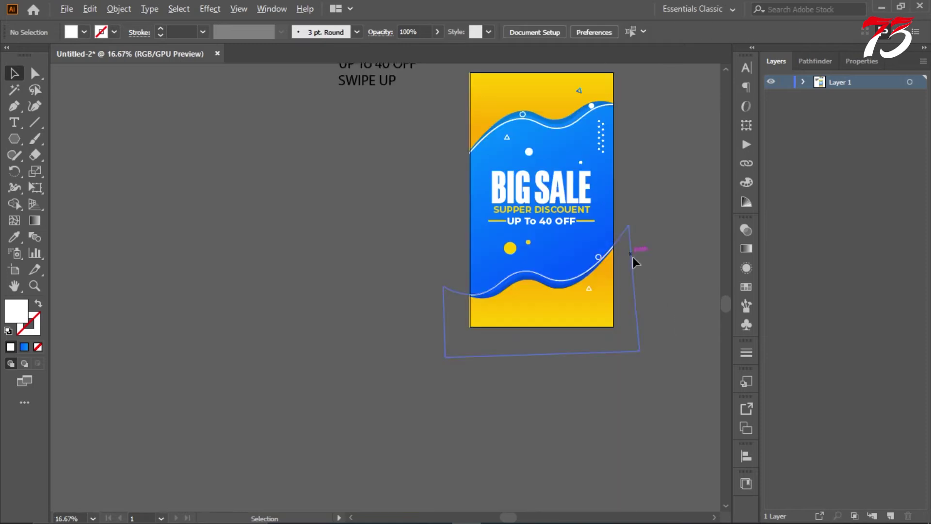
Move the white ring on the lower wave edge slightly down and left along the white line
scroll(656, 272, "up", 4)
scroll(599, 358, "up", 7)
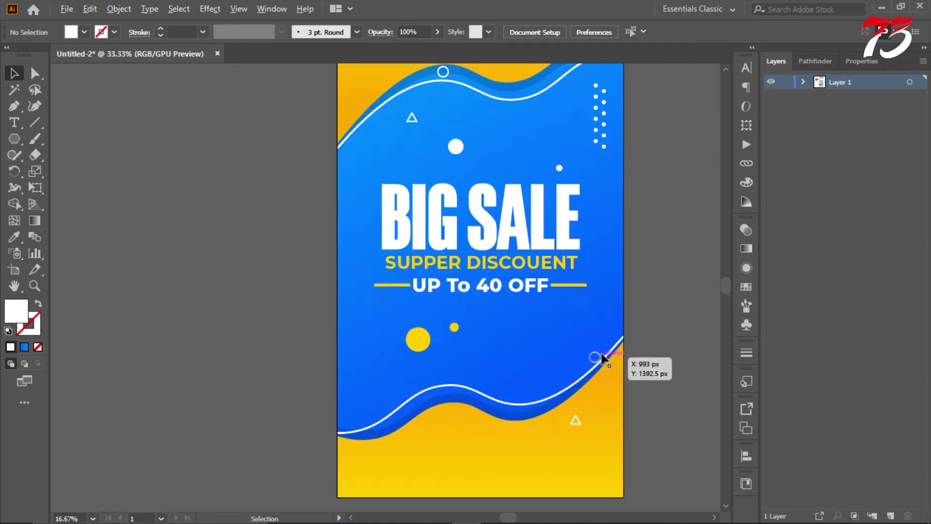
left_click_drag(598, 363, 508, 454)
scroll(545, 296, "down", 5)
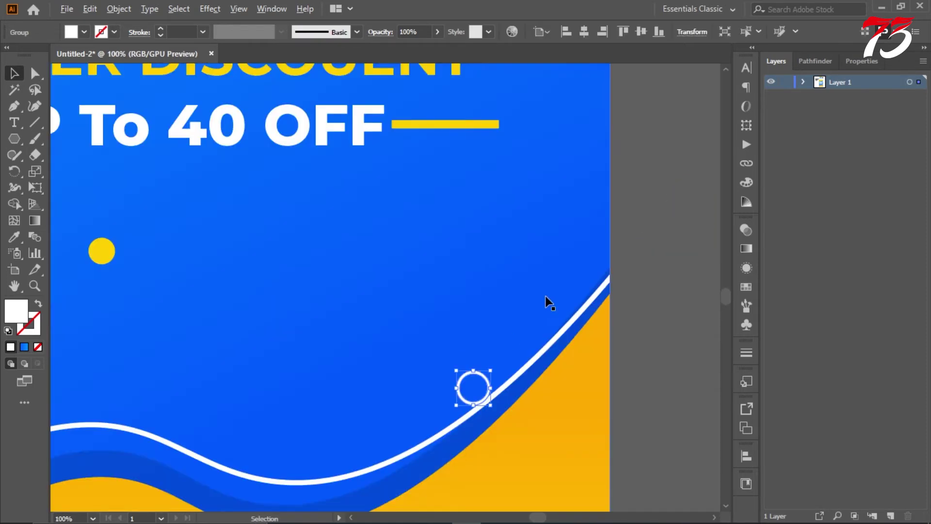
scroll(626, 303, "up", 3)
scroll(563, 291, "down", 2)
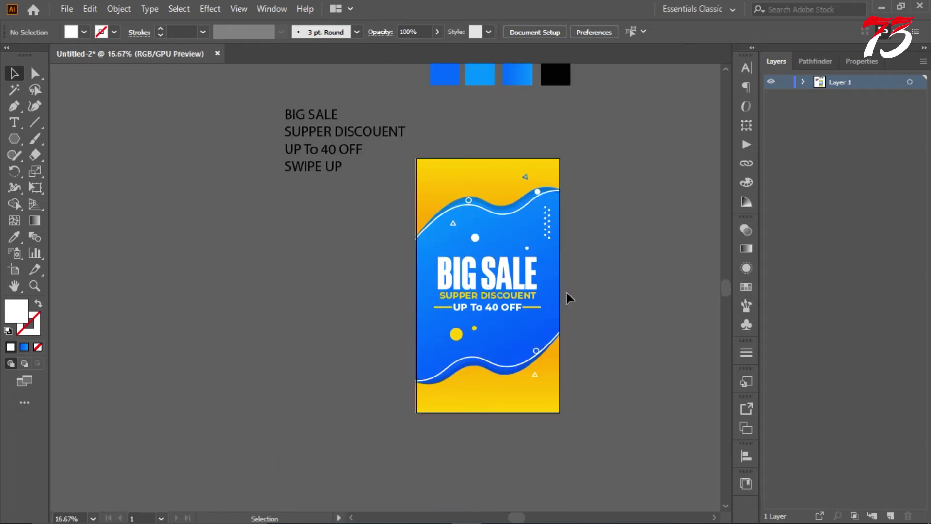
Shift the SUPPER DISCOUENT line slightly down inside its text group to even its spacing between the neighbouring lines
scroll(577, 304, "up", 3)
scroll(586, 322, "up", 3)
left_click(547, 336)
scroll(548, 335, "up", 5)
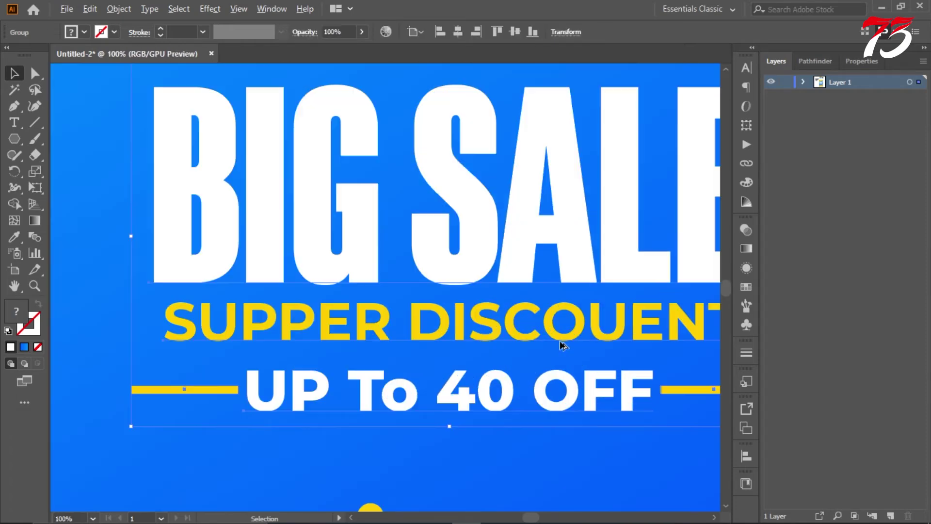
double_click(583, 312)
left_click_drag(596, 301, 592, 312)
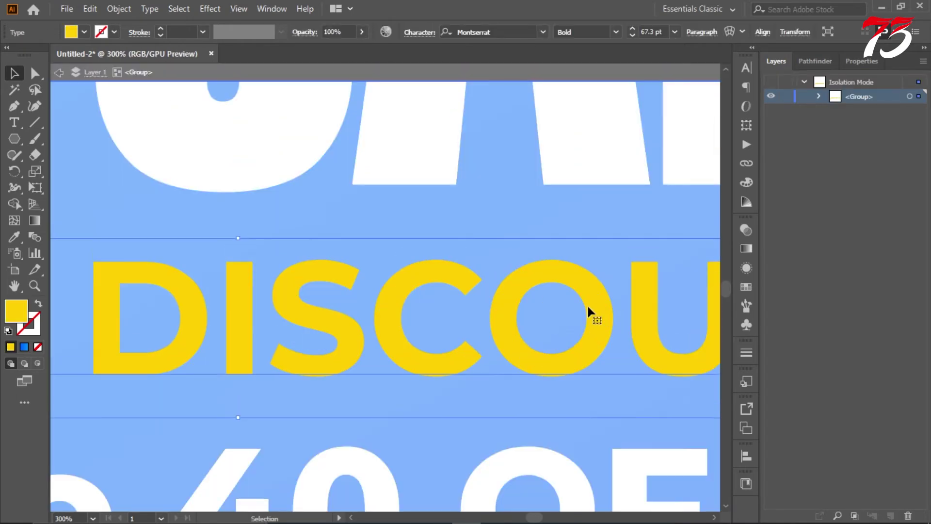
scroll(589, 310, "down", 6)
left_click(616, 311)
double_click(616, 312)
scroll(511, 231, "down", 3)
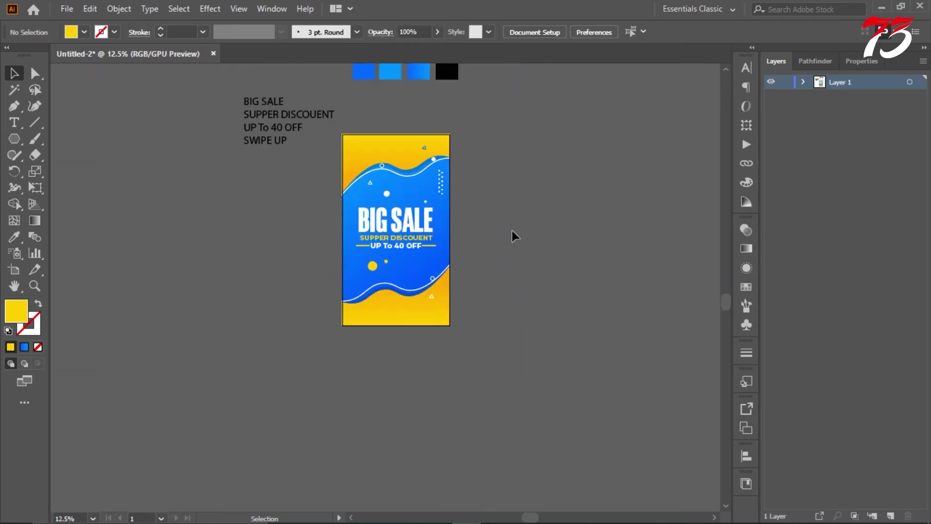
Try grouping all of the story's artwork
scroll(507, 230, "up", 3)
scroll(430, 212, "down", 2)
scroll(428, 212, "up", 1)
scroll(429, 212, "up", 1)
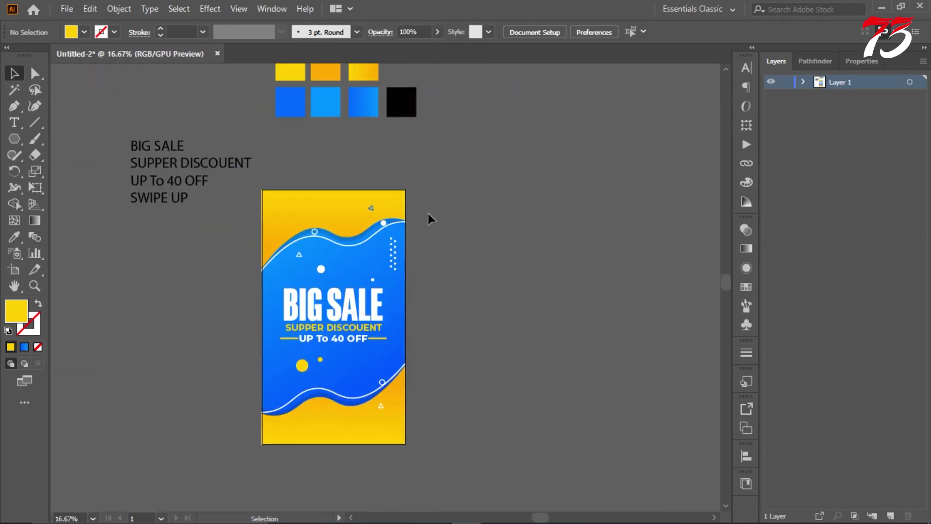
scroll(429, 214, "down", 1)
scroll(339, 244, "up", 1)
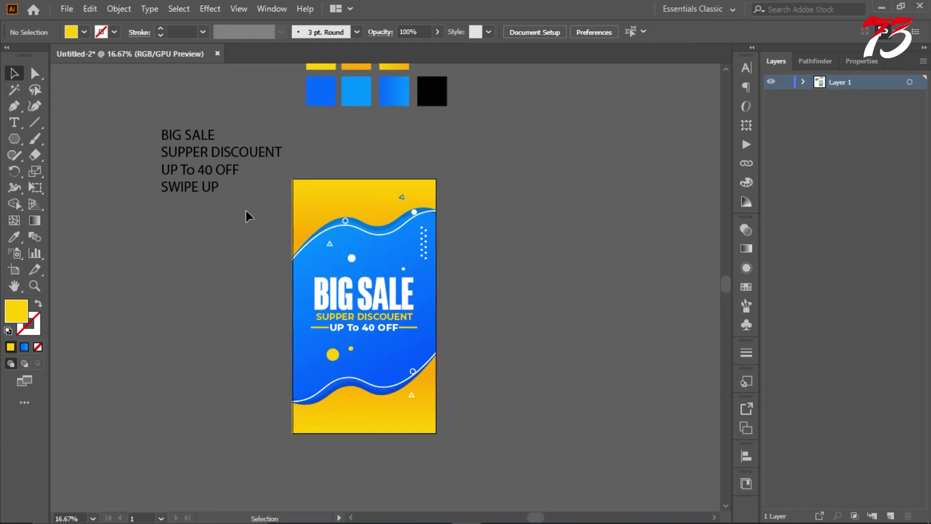
left_click_drag(475, 435, 477, 435)
key("ctrl+g")
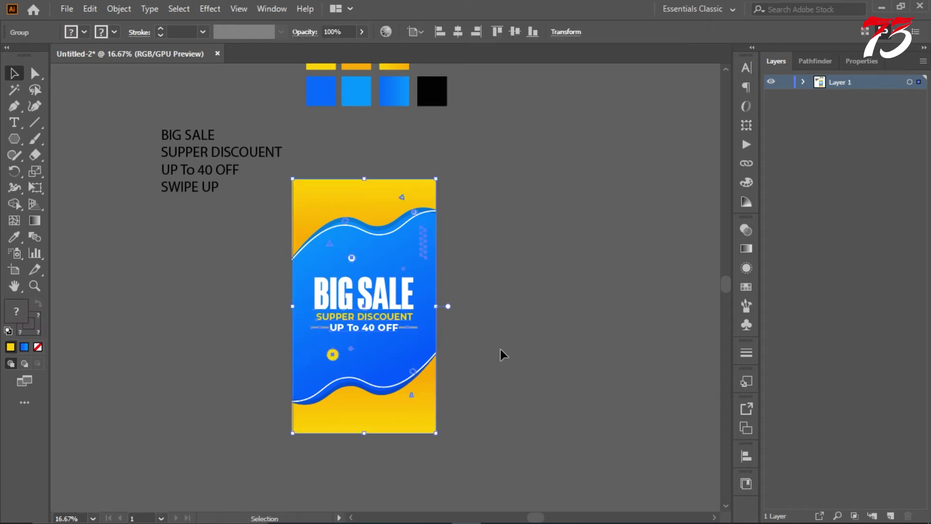
left_click(601, 263)
scroll(465, 219, "down", 2)
left_click(15, 274)
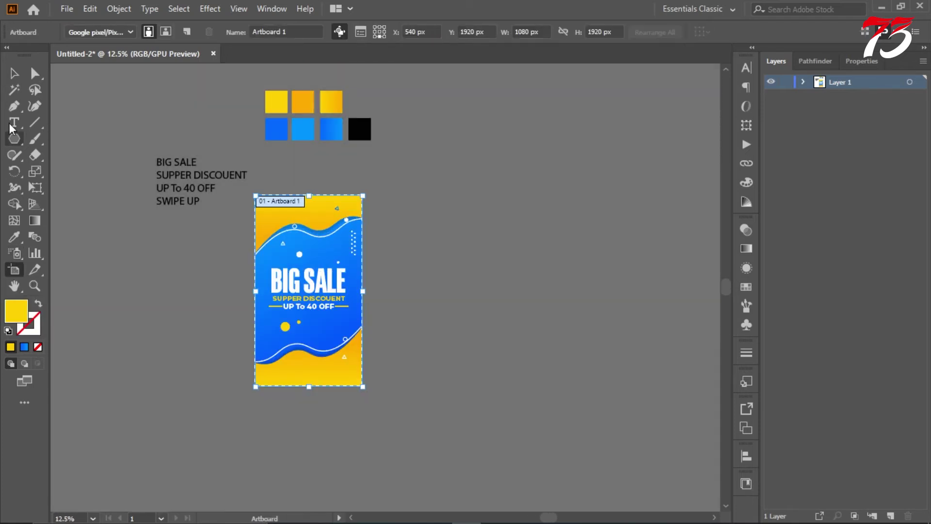
key("Escape")
key("ctrl+0")
Copy the blue triangle onto the lower yellow area and move the lower white outlined triangle up onto the blue area
scroll(479, 143, "down", 1)
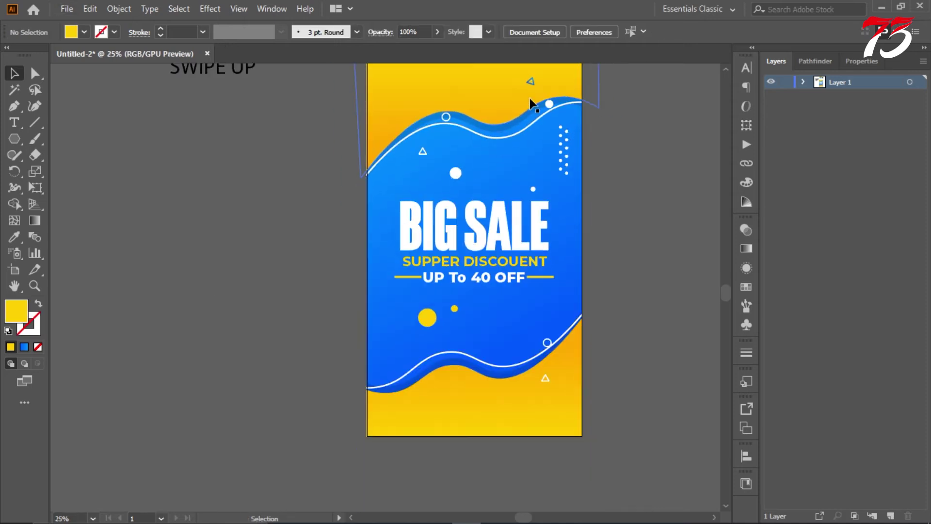
left_click_drag(535, 84, 442, 406)
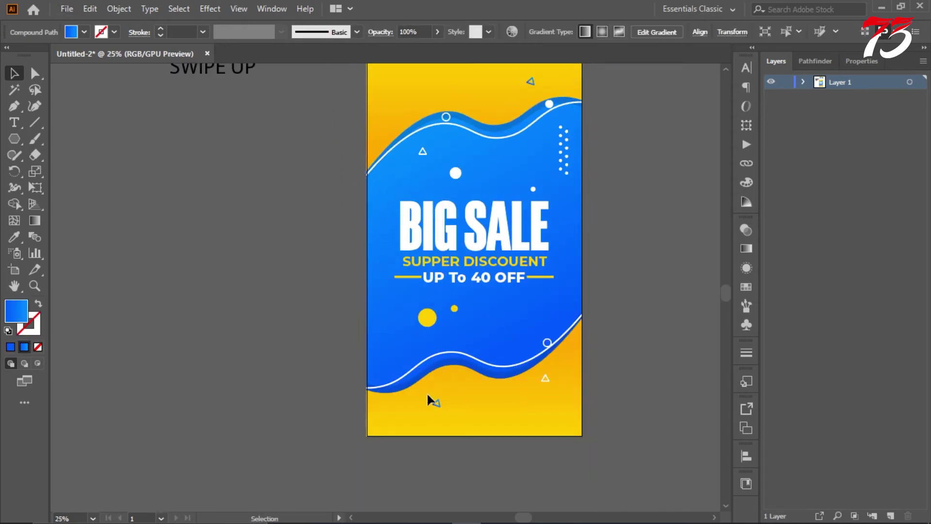
left_click_drag(546, 379, 524, 322)
left_click(587, 271)
scroll(583, 269, "down", 2)
scroll(584, 269, "up", 2)
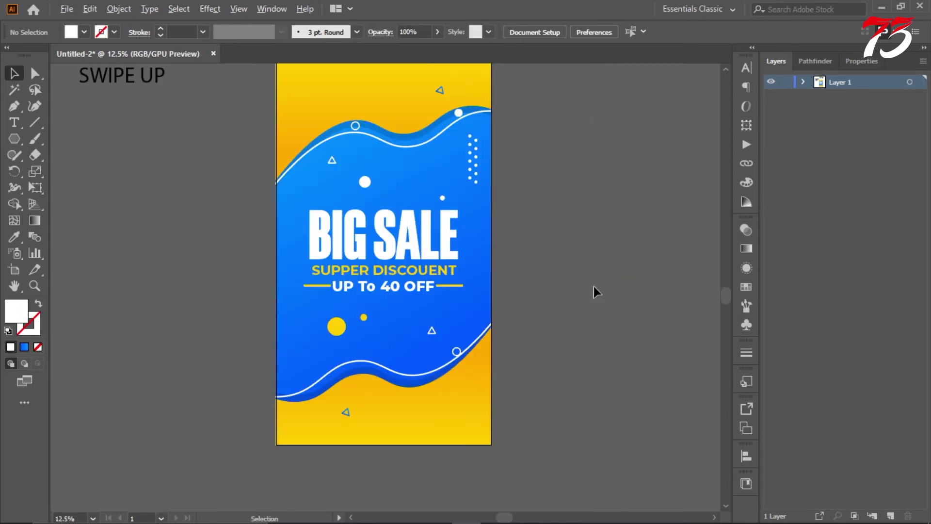
Move the lower white outlined triangle further right, above the ring on the lower wave edge
left_click_drag(432, 332, 478, 315)
scroll(580, 306, "down", 2)
scroll(560, 308, "up", 2)
scroll(504, 313, "up", 2)
scroll(630, 279, "down", 3)
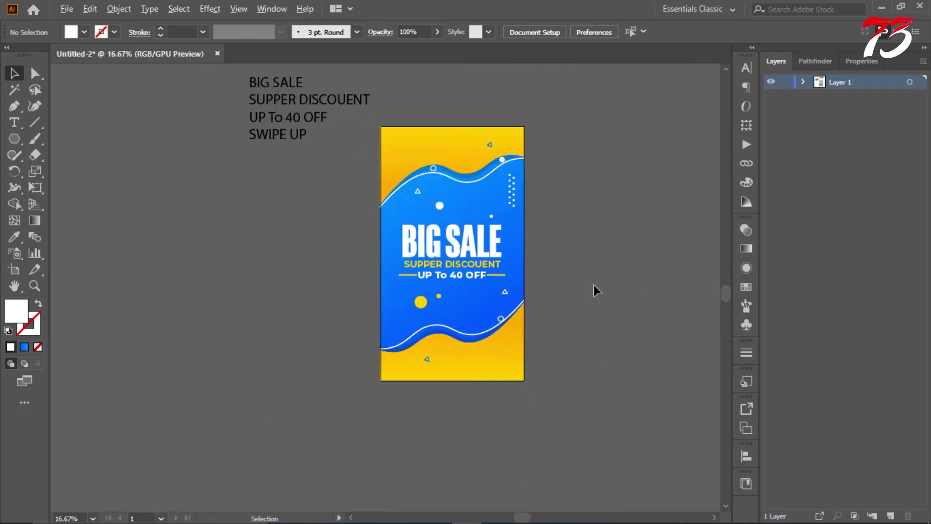
Try copying the small white dot onto the yellow area below the lower ring, and undo the copy
scroll(594, 289, "up", 2)
scroll(436, 291, "up", 1)
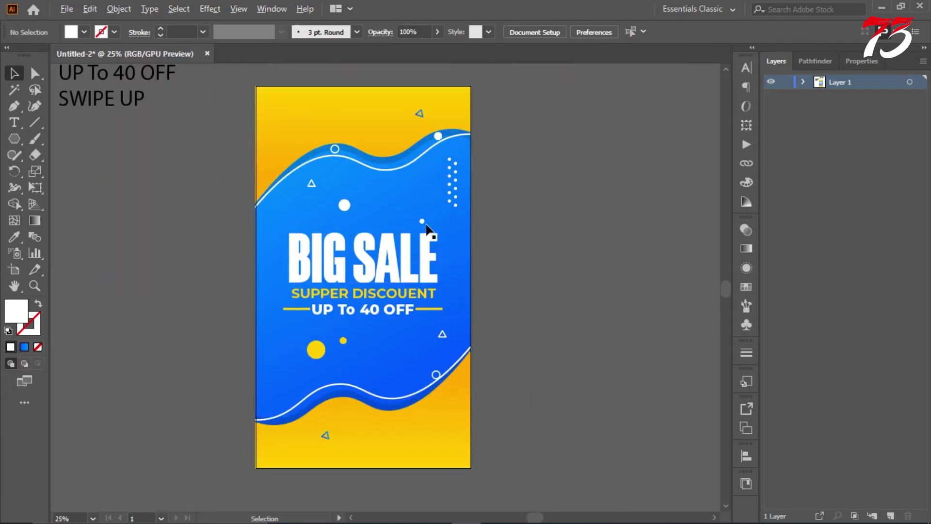
scroll(568, 339, "down", 1)
scroll(565, 340, "down", 1)
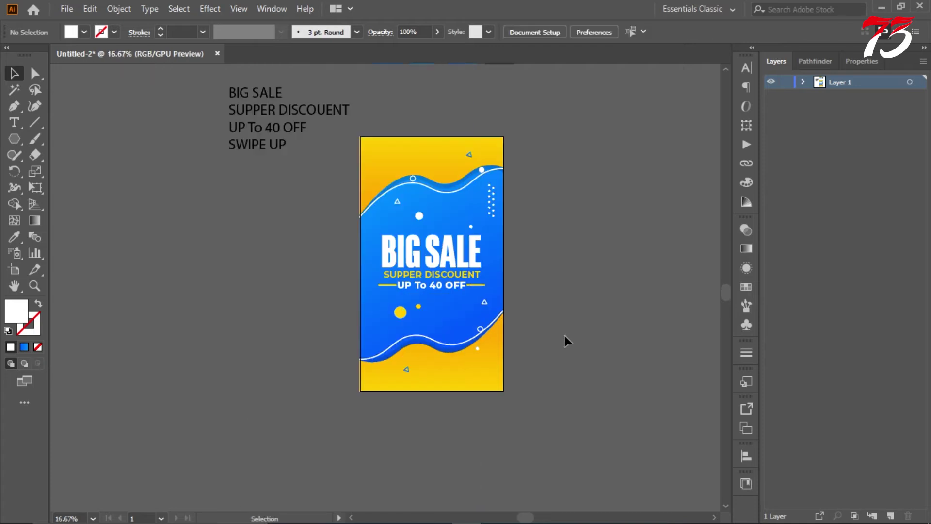
scroll(568, 315, "up", 1)
scroll(578, 289, "right", 3)
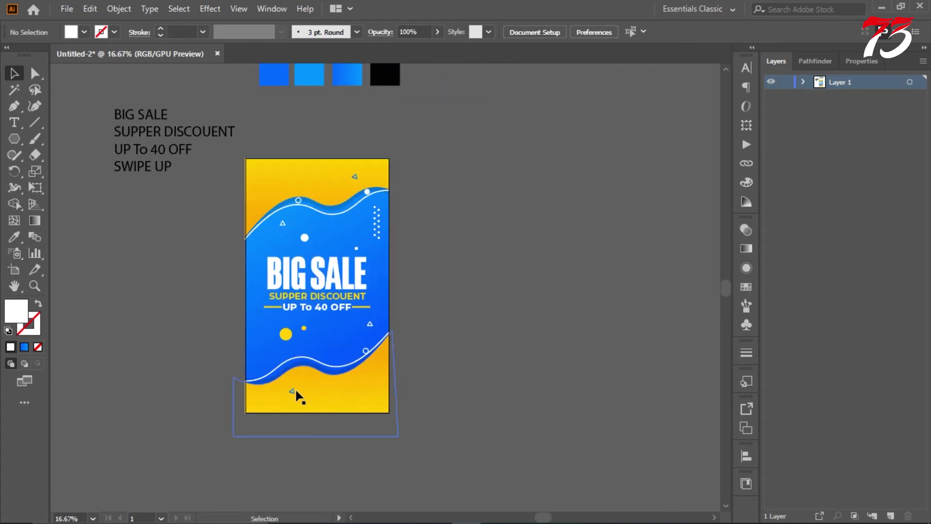
Move the lower blue triangle up to just beneath the lower wave's crest
left_click_drag(317, 384, 299, 375)
left_click(496, 344)
scroll(486, 333, "down", 3)
scroll(486, 333, "up", 3)
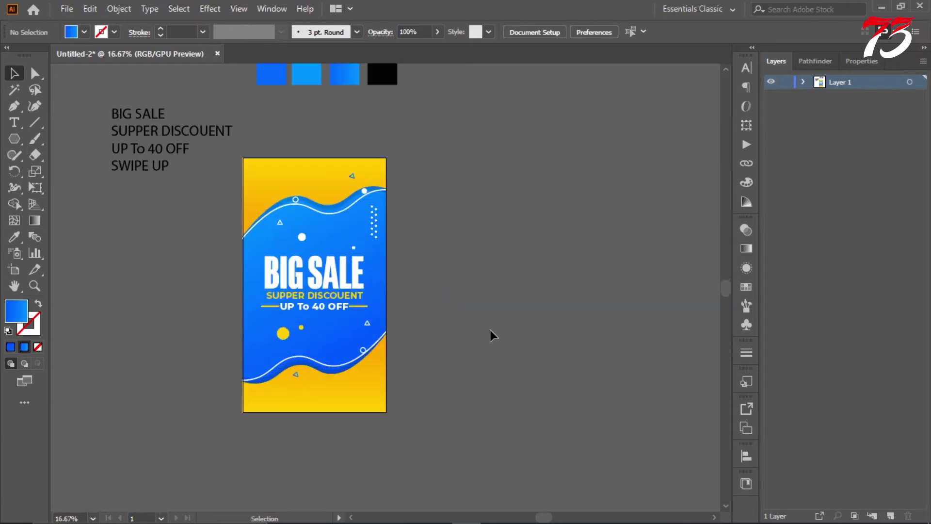
Move the lower blue triangle to the right part of the lower yellow area and the upper one left, above the left wave crest
left_click_drag(294, 375, 357, 387)
left_click_drag(353, 177, 316, 199)
left_click(488, 260)
scroll(488, 261, "up", 1)
scroll(487, 261, "down", 1)
scroll(446, 284, "up", 1)
scroll(304, 218, "up", 3)
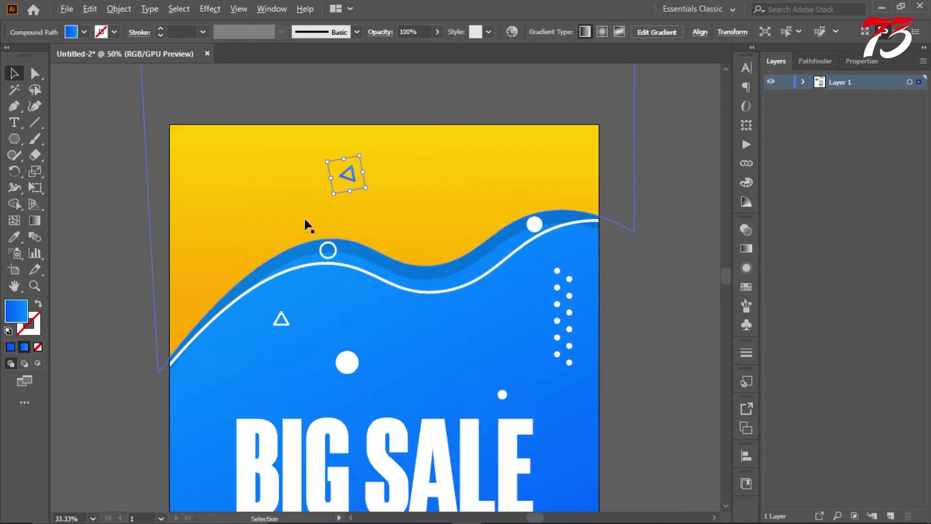
scroll(318, 218, "down", 4)
left_click(432, 261)
scroll(373, 356, "up", 1)
Move the lower blue triangle off the yellow area onto the blue area just above the lower wave line
left_click_drag(373, 370, 364, 371)
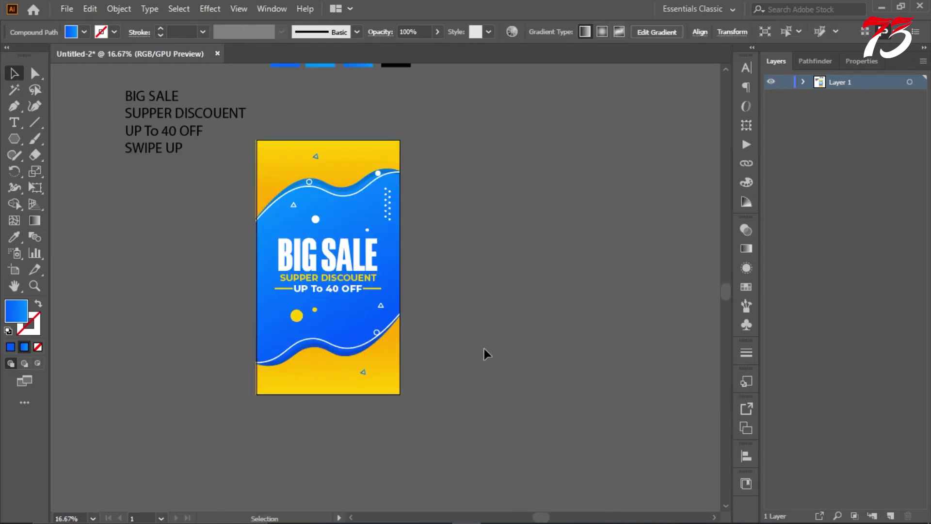
left_click(484, 350)
scroll(480, 346, "up", 1)
scroll(413, 288, "down", 2)
left_click_drag(326, 416, 305, 379)
left_click(453, 370)
Move the white ring further left along the lower wave line
scroll(289, 380, "up", 2)
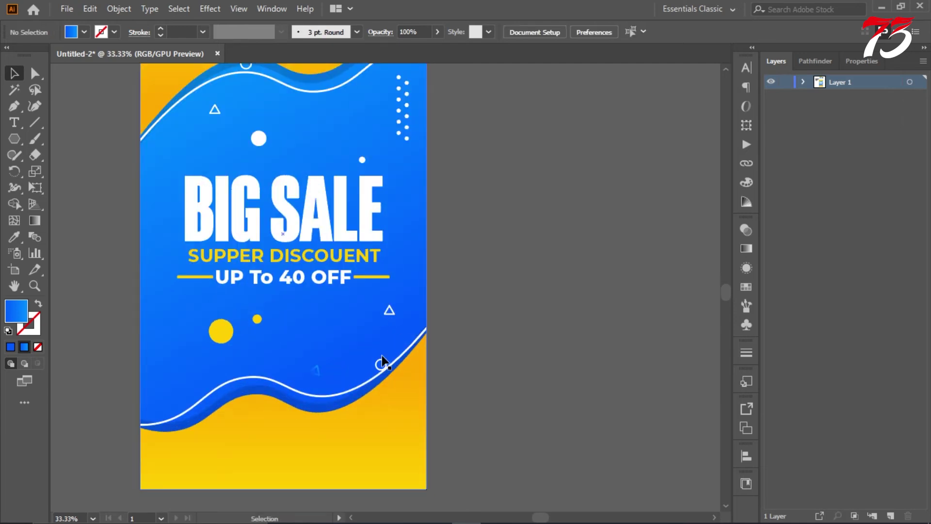
left_click_drag(377, 359, 350, 362)
scroll(444, 359, "down", 2)
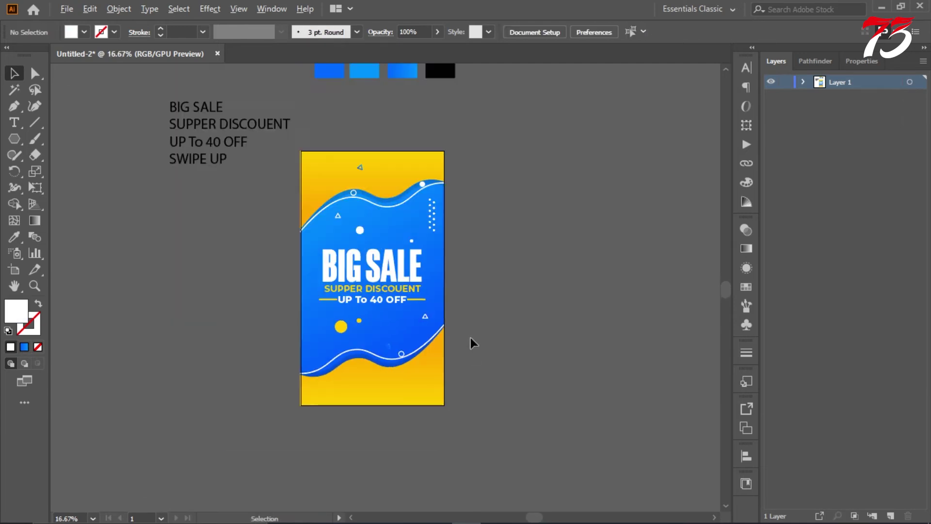
scroll(470, 343, "up", 1)
scroll(513, 321, "down", 1)
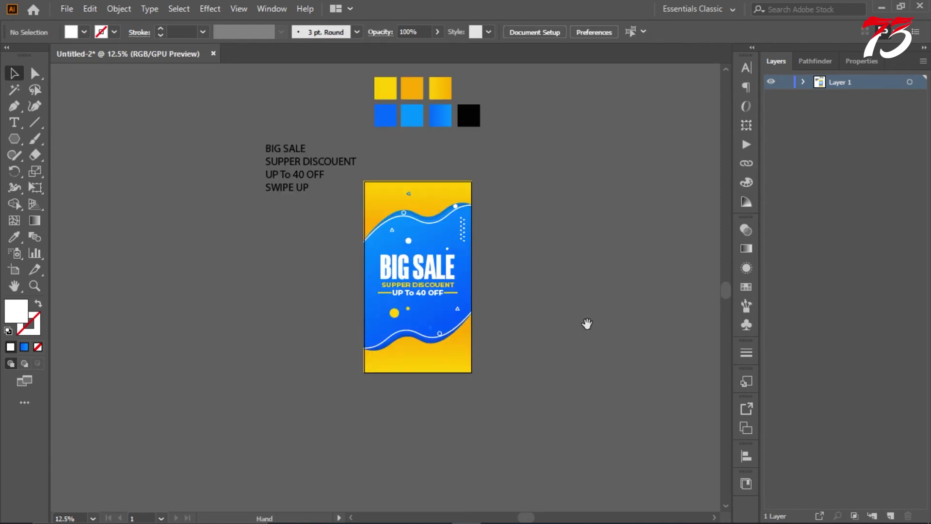
Add a second 1080 × 1920 px artboard to the right of the first and widen the gap between them
left_click_drag(587, 323, 509, 334)
scroll(517, 337, "up", 2)
scroll(436, 320, "down", 2)
scroll(296, 301, "up", 1)
key("shift+o")
left_click(187, 32)
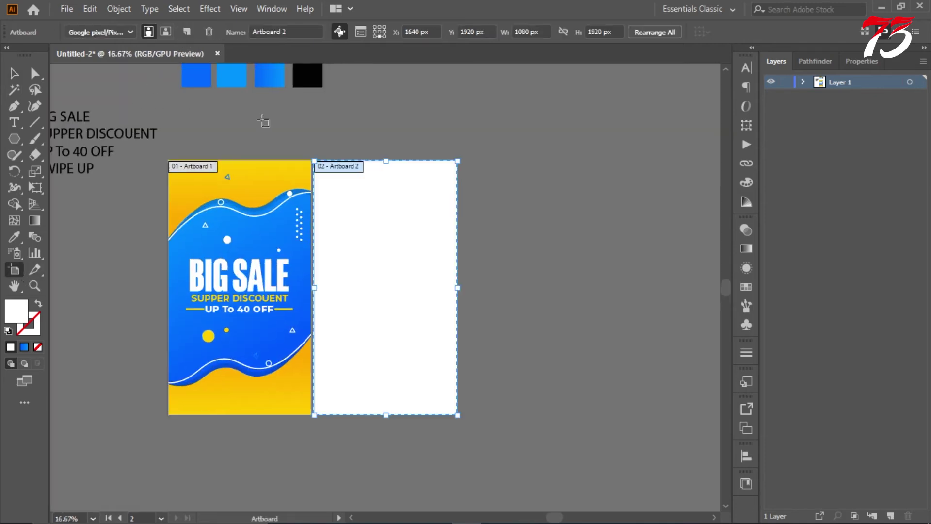
left_click_drag(339, 251, 350, 252)
left_click(14, 74)
Copy the blue gradient background rectangle from the first artboard over to the second one
scroll(247, 204, "up", 1)
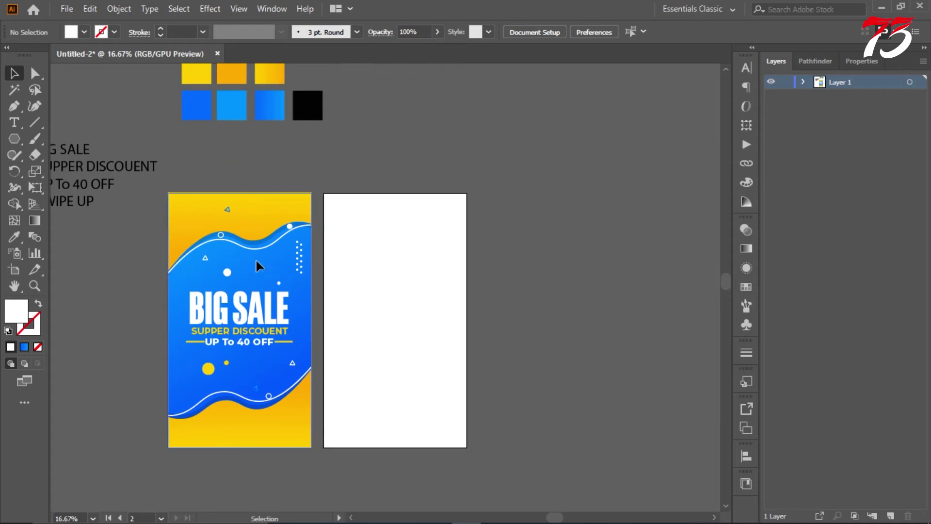
left_click_drag(257, 261, 484, 280, "alt")
left_click(563, 291)
left_click(501, 298)
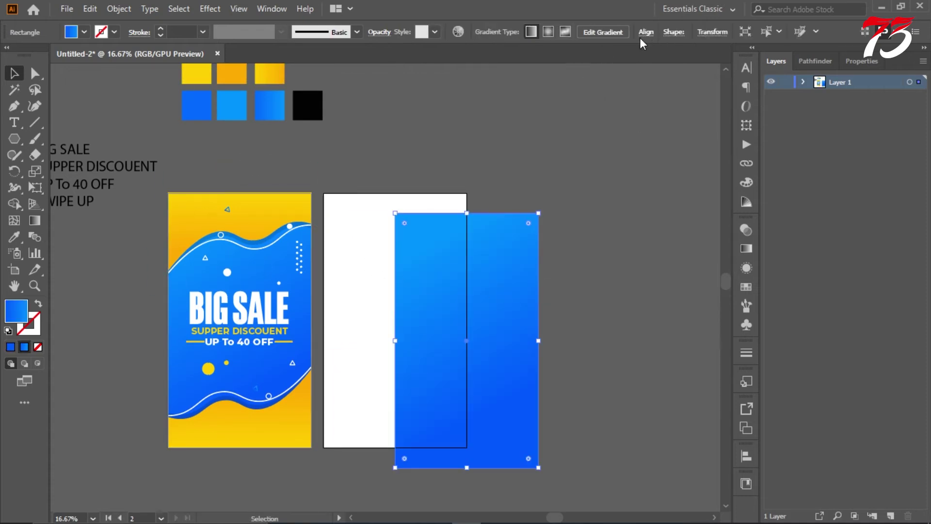
Align the copied blue rectangle horizontally and vertically to the second artboard so it covers the artboard exactly
left_click(643, 33)
left_click(592, 70)
left_click(646, 32)
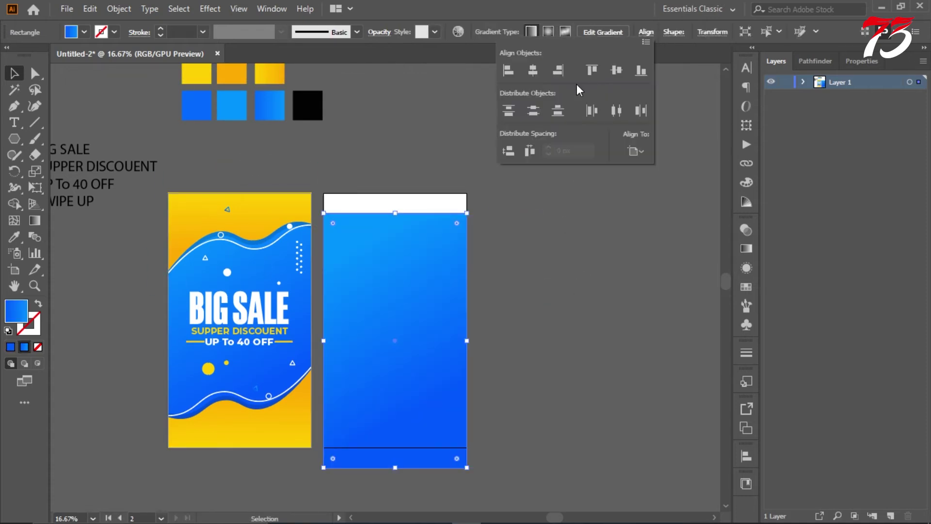
left_click(616, 70)
left_click(585, 207)
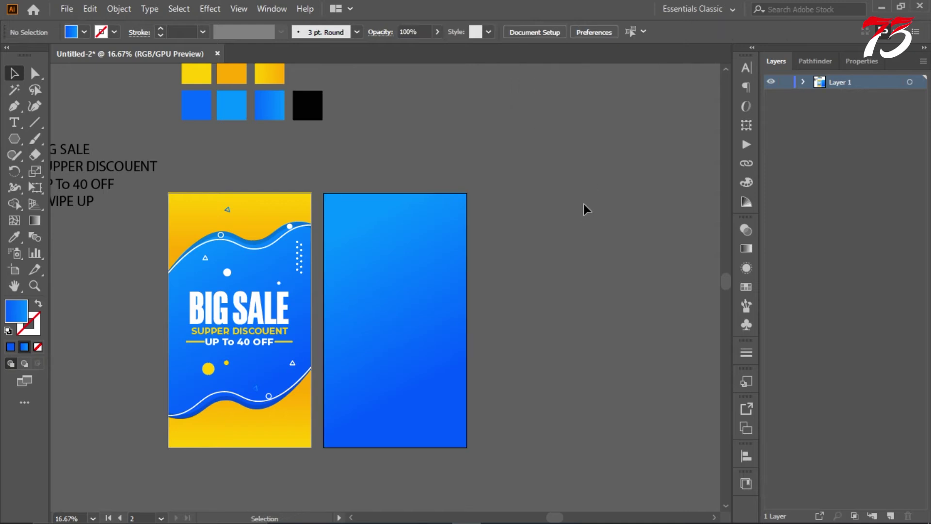
left_click(316, 281)
left_click(479, 212)
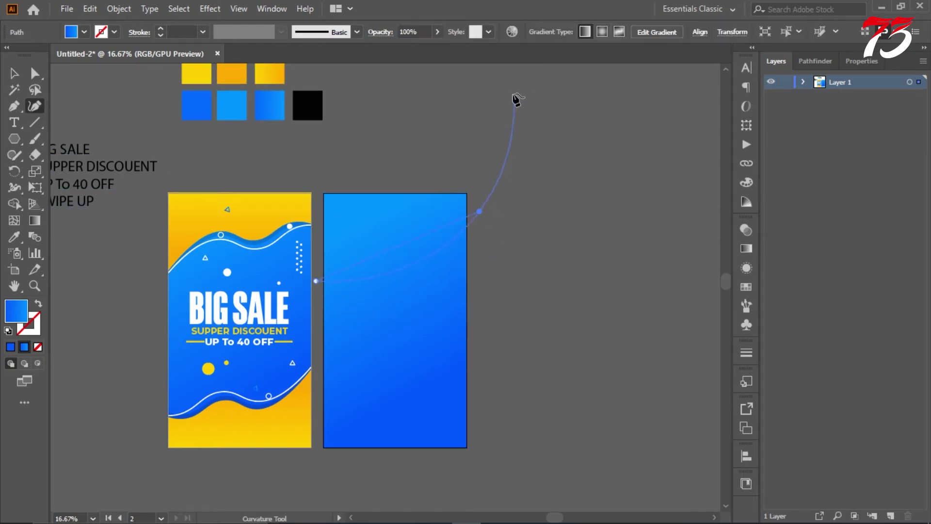
key("ctrl+z")
key("ctrl+z")
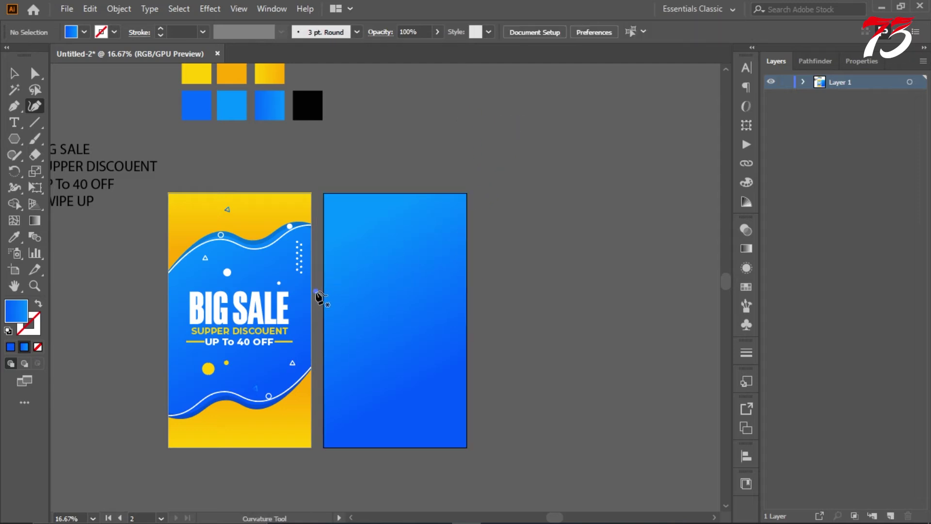
Draw a closed shape with a wavy lower edge over the second artboard's upper part using the Curvature tool, and fill it with the black swatch's colour
left_click(316, 291)
left_click(395, 288)
left_click(480, 207)
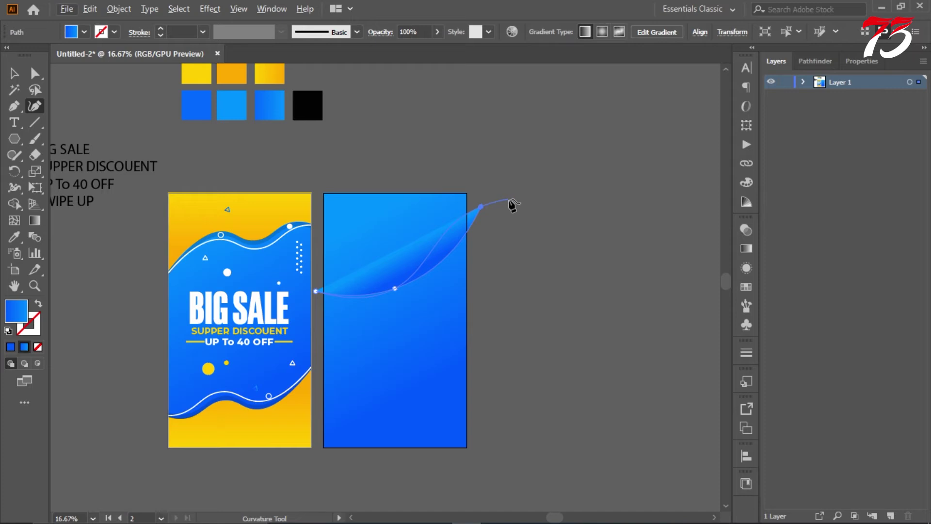
left_click(514, 202)
left_click(514, 157)
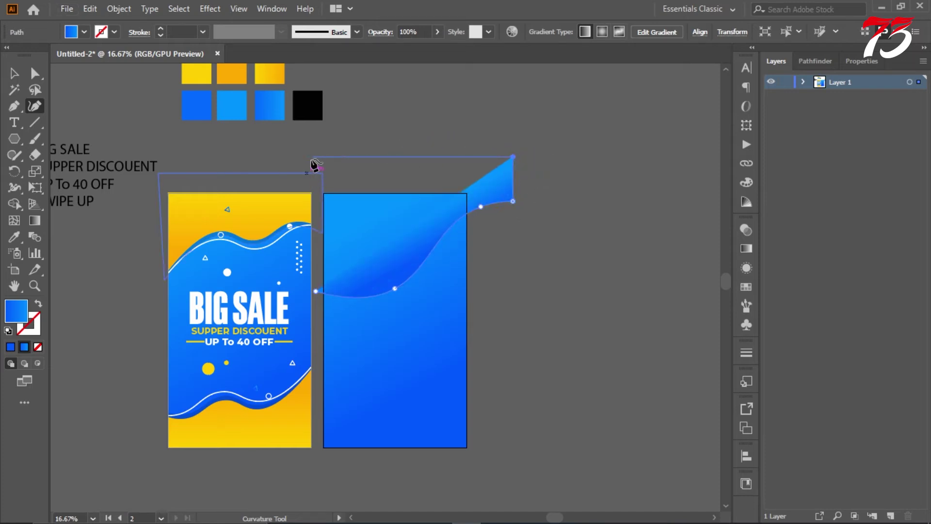
left_click(308, 157)
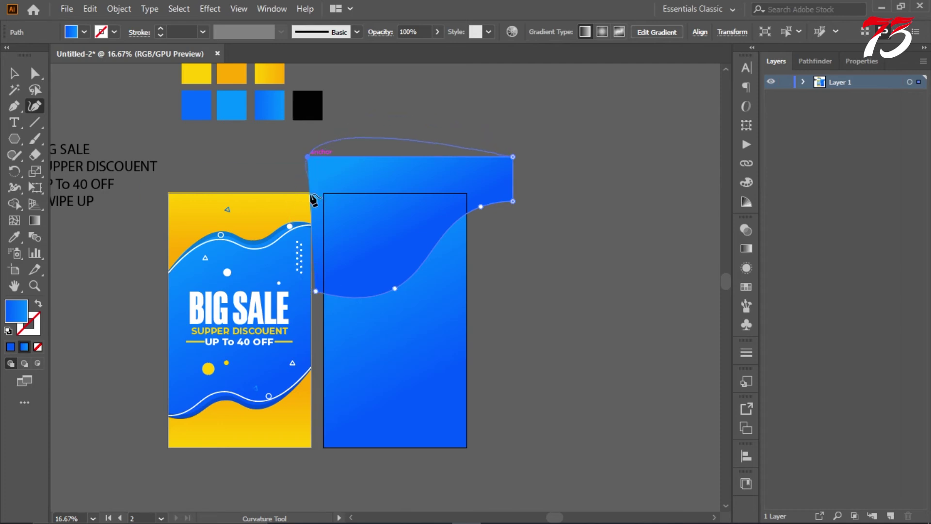
left_click(316, 291)
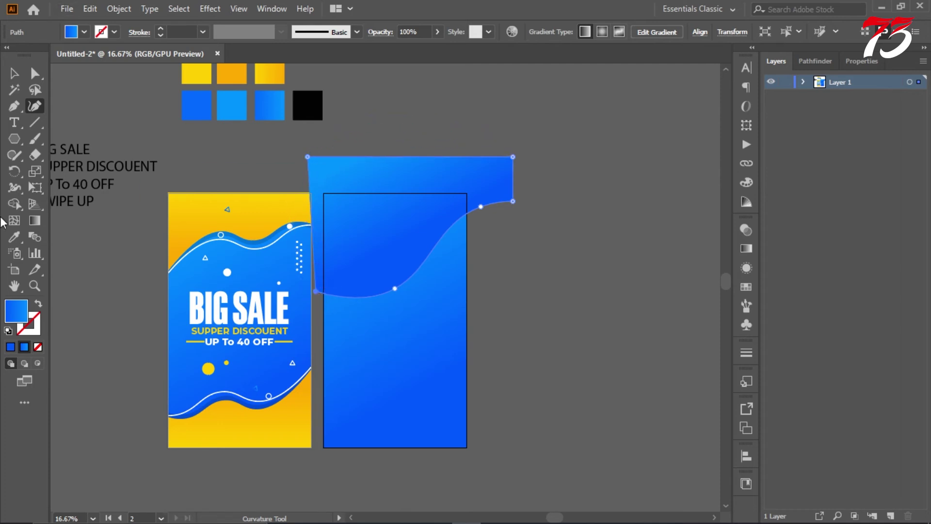
left_click(14, 236)
left_click(308, 106)
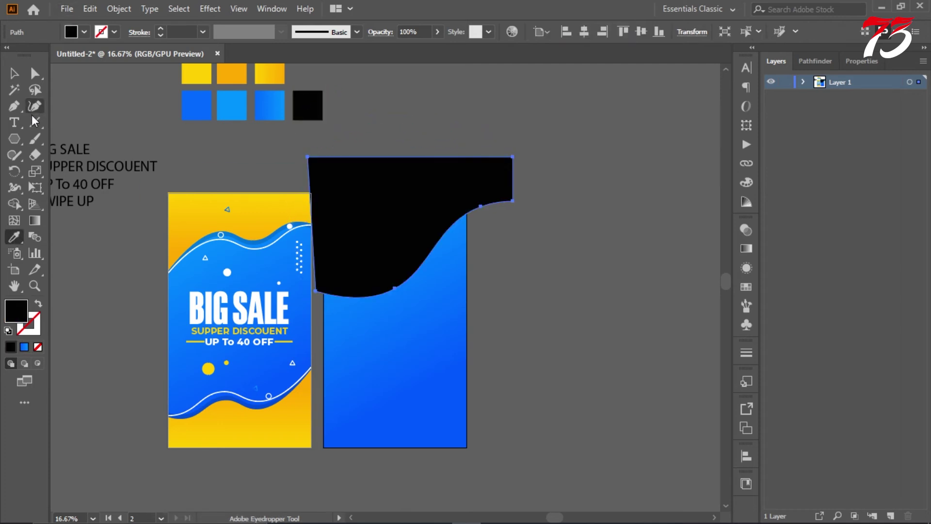
Fill the wavy shape over the second artboard with the yellow-to-orange gradient swatch's colours
left_click(188, 206)
key("v")
left_click(276, 165)
scroll(334, 178, "up", 2)
scroll(547, 328, "up", 1)
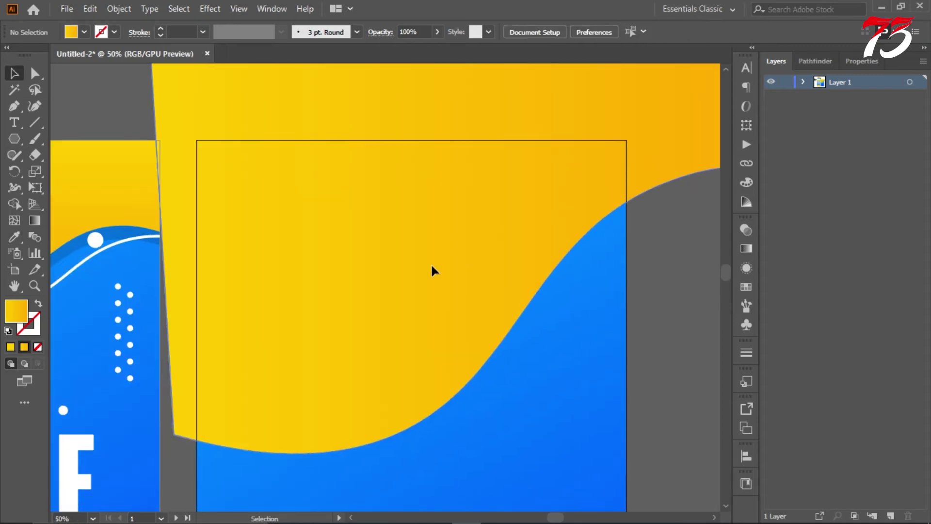
Duplicate the yellow wavy shape with a slight offset down and to the left, and arrange that lower one behind the other
left_click_drag(427, 275, 406, 298)
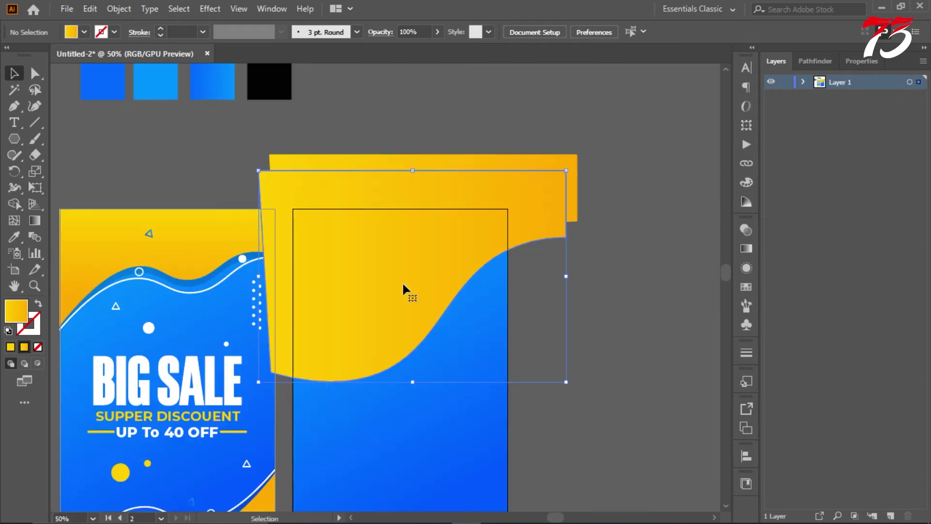
right_click(427, 214)
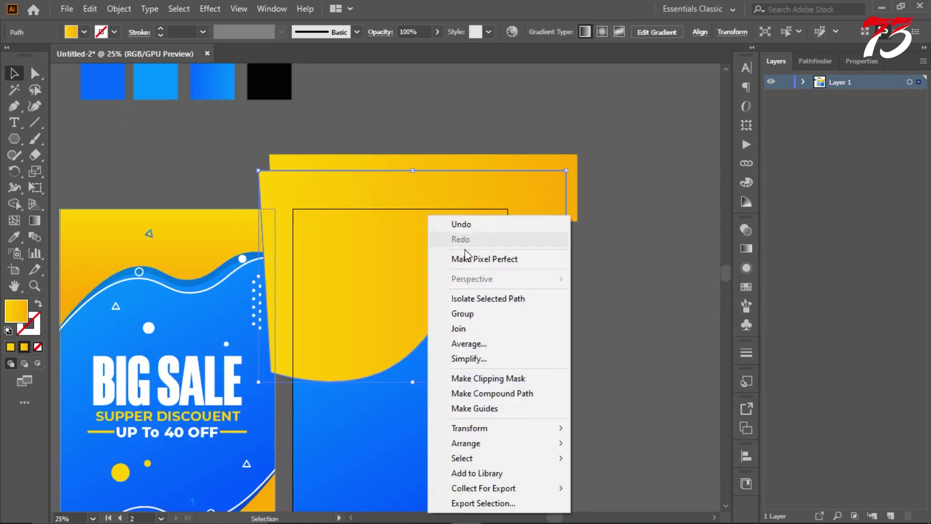
mouse_move(480, 441)
left_click(633, 357)
Recolour the upper of the two yellow wavy shapes to solid light grey #c6c6c6
left_click(550, 213)
left_click(14, 237)
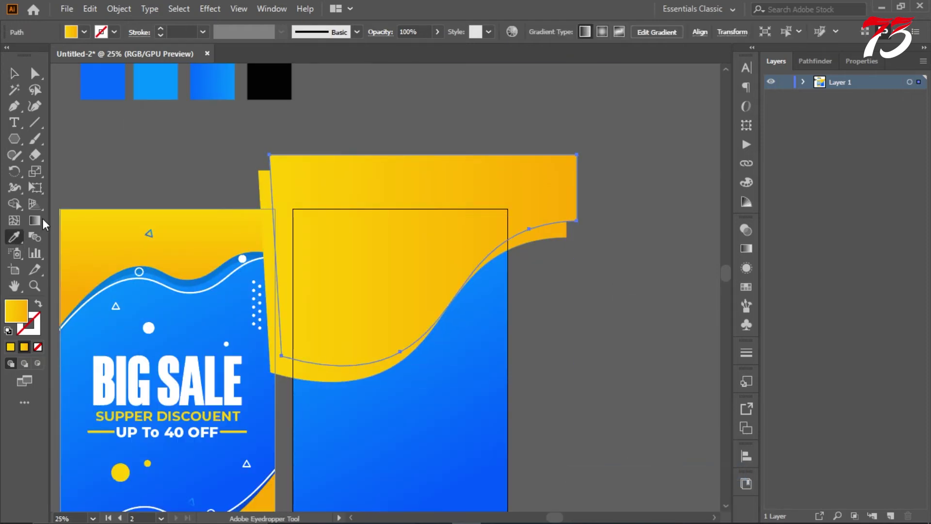
scroll(80, 160, "up", 3)
left_click(97, 129)
left_click(102, 181)
left_click(191, 180)
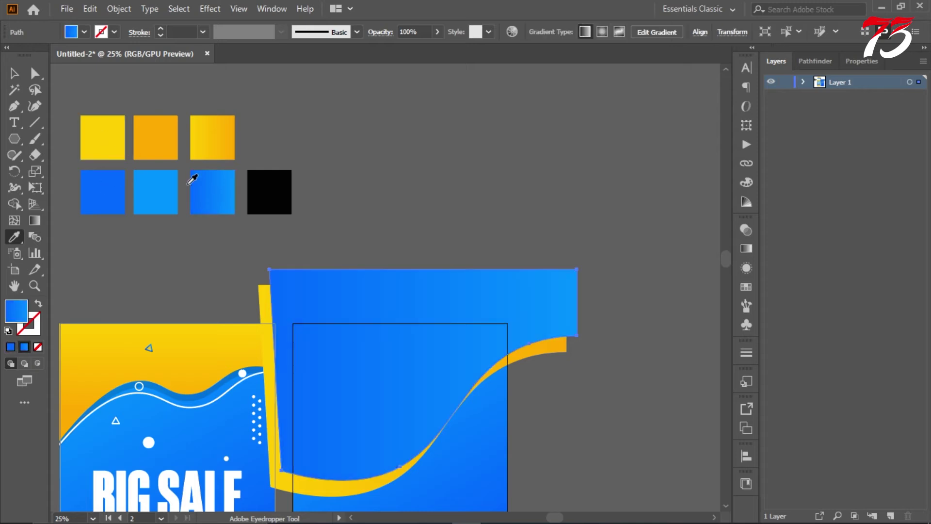
left_click(264, 189)
double_click(16, 311)
type("c8c8c8")
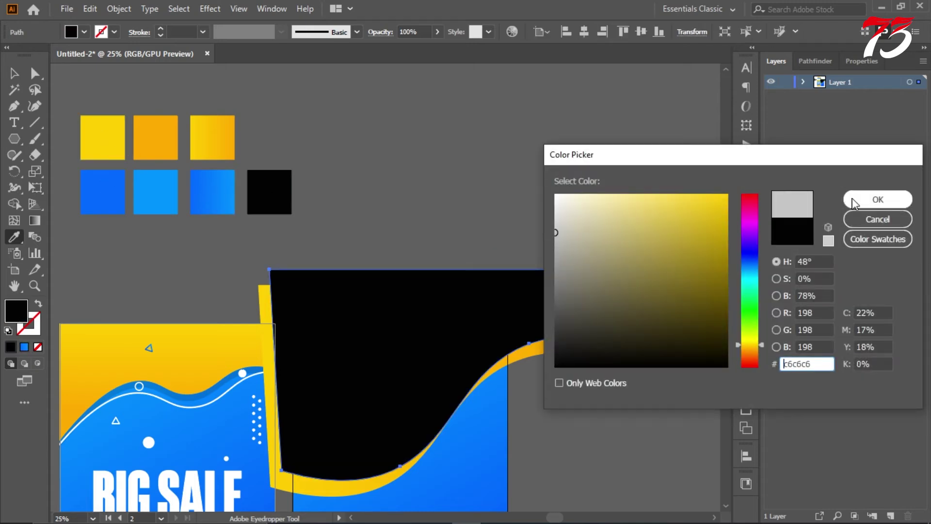
key("Return")
key("v")
left_click(426, 145)
Trim away the parts of the grey shape outside the second artboard with Shape Builder, using the blue rectangle as the boundary
scroll(426, 145, "down", 4)
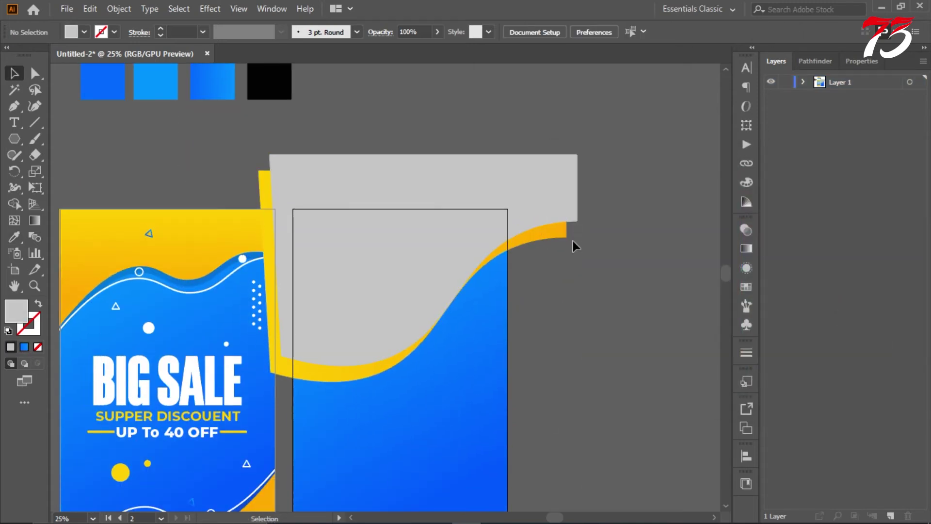
left_click(547, 206)
left_click(468, 412, "shift")
left_click(14, 204)
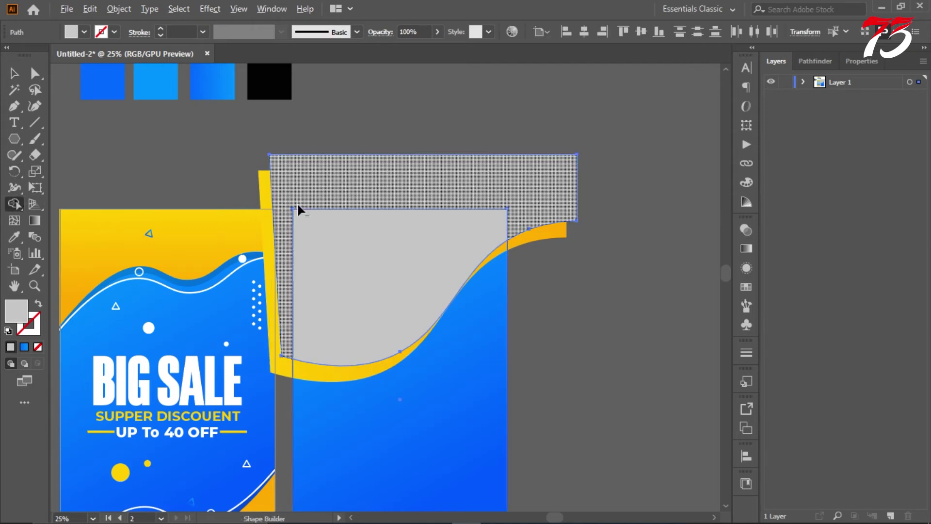
left_click(297, 202, "alt")
left_click(14, 73)
left_click(543, 114)
scroll(559, 221, "down", 1)
scroll(559, 220, "up", 1)
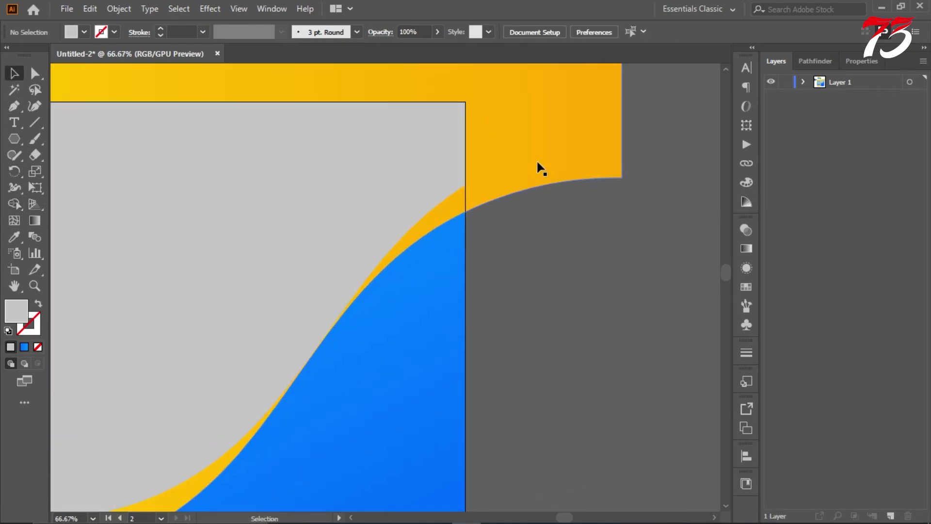
scroll(539, 166, "down", 2)
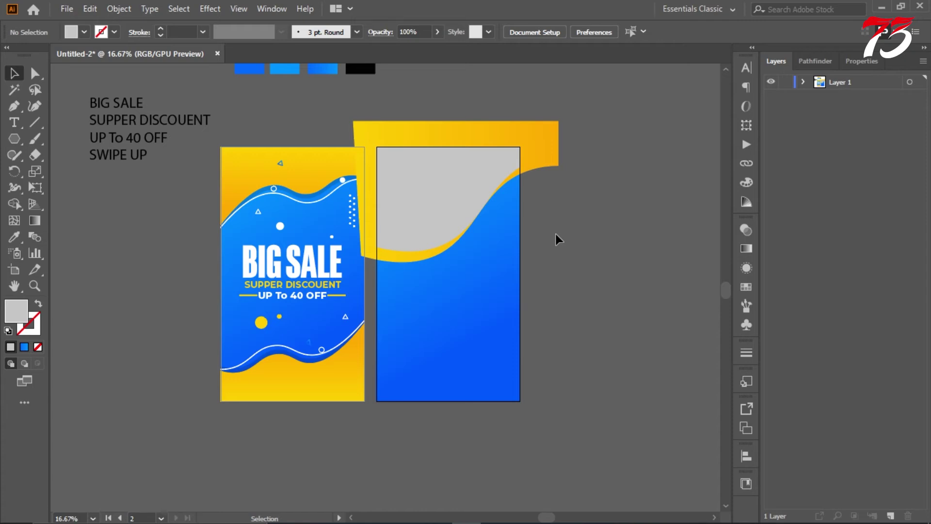
Copy the first artboard's clipped wave artwork to the empty canvas at its upper right and release the copy's clipping mask
scroll(556, 237, "up", 1)
left_click(307, 415)
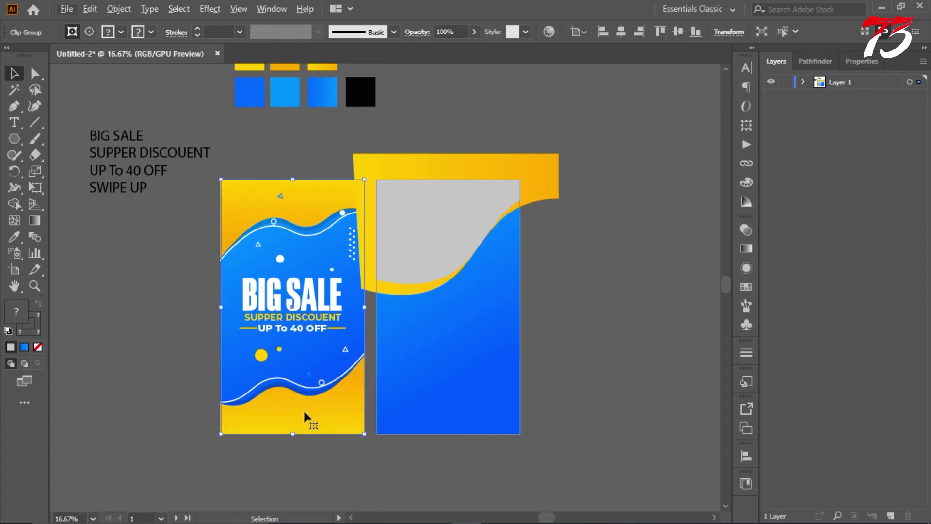
scroll(297, 401, "down", 2)
left_click_drag(298, 401, 491, 232)
right_click(492, 225)
left_click(536, 338)
left_click(547, 303)
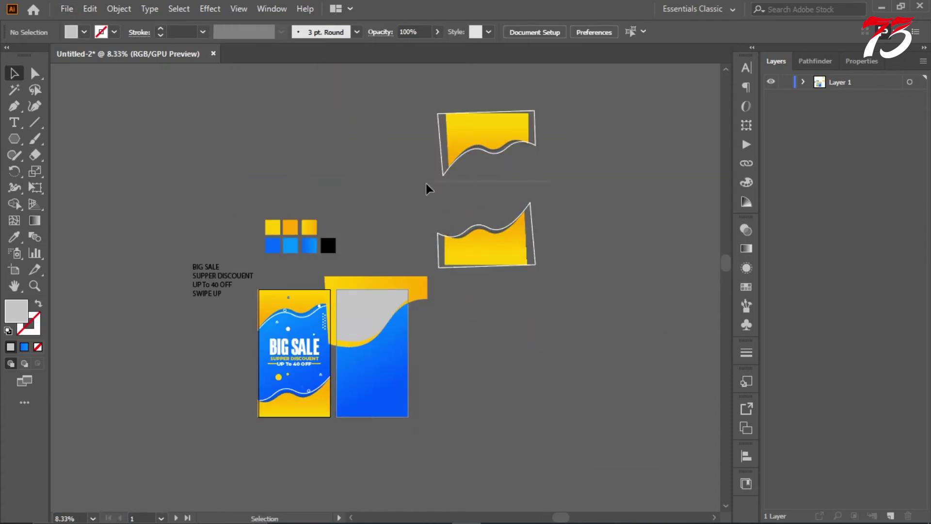
left_click_drag(427, 184, 562, 308)
key("Delete")
Ungroup the released wave artwork and move its lower yellow wave onto the bottom of the second artboard
left_click_drag(554, 264, 433, 192)
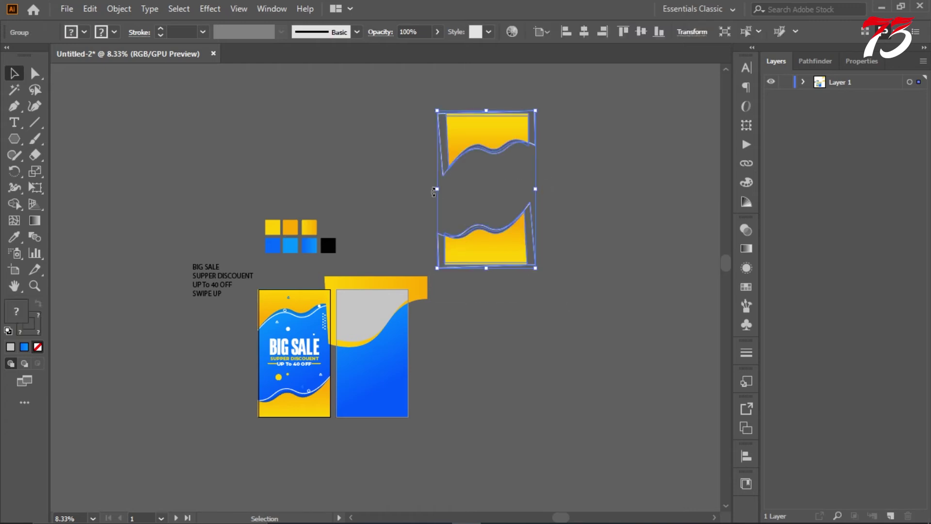
right_click(433, 192)
left_click(467, 305)
left_click_drag(519, 239, 340, 415)
Mirror the lower yellow wave left to right and shift it slightly down over the second artboard's lower part
right_click(383, 403)
mouse_move(446, 312)
left_click(585, 366)
left_click(474, 341)
scroll(364, 399, "up", 3)
scroll(340, 412, "up", 4)
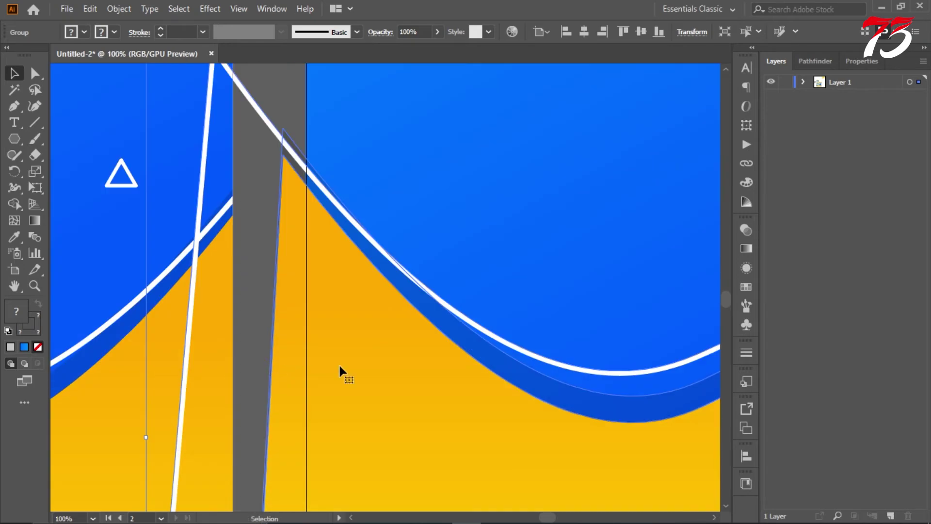
left_click_drag(340, 366, 340, 391)
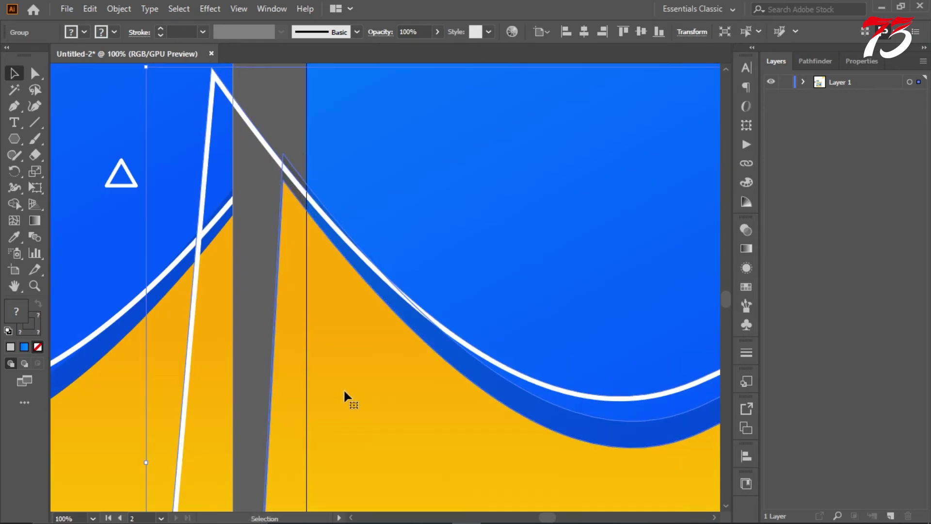
scroll(343, 388, "down", 4)
left_click(653, 348)
scroll(593, 319, "up", 1)
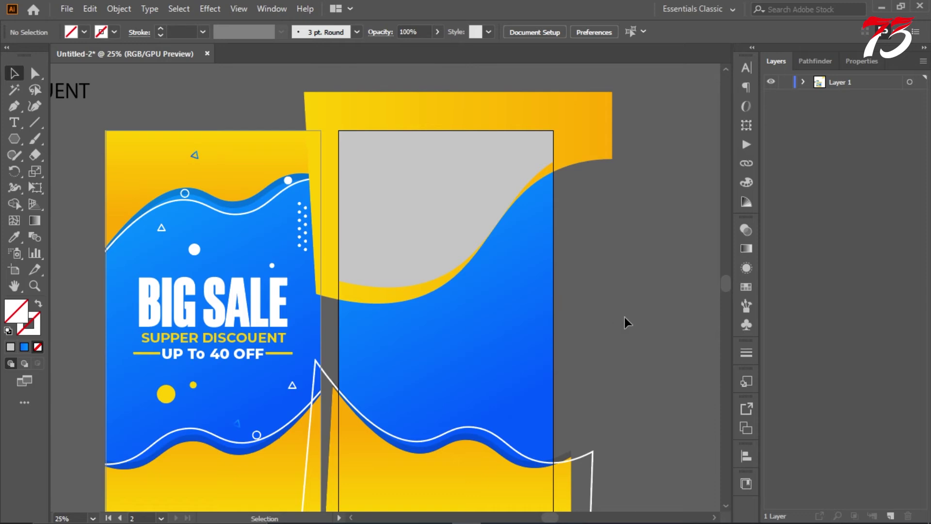
Paste a copy of the second artboard's blue rectangle in front, bring it to the front, and add the yellow wave artwork to the selection
scroll(478, 312, "down", 1)
left_click(467, 307)
right_click(468, 361)
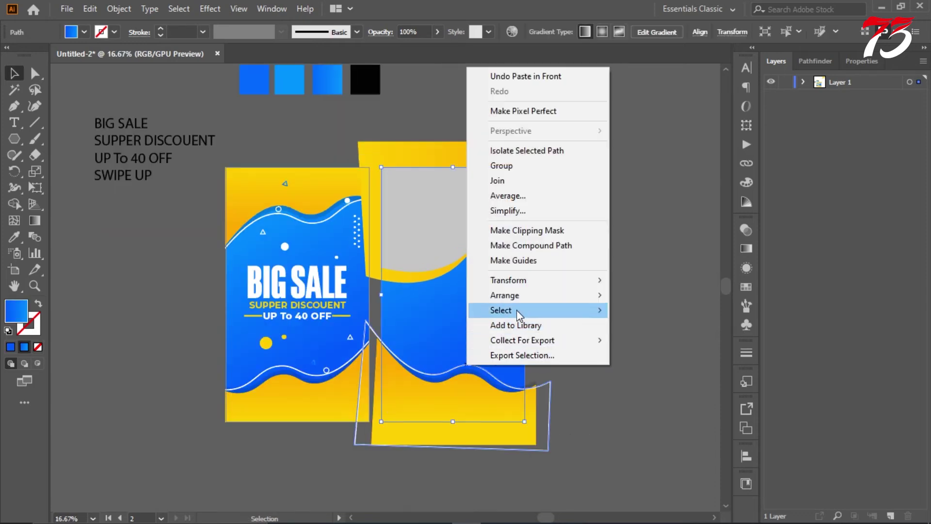
mouse_move(504, 295)
left_click(654, 294)
left_click(533, 407, "shift")
right_click(550, 168)
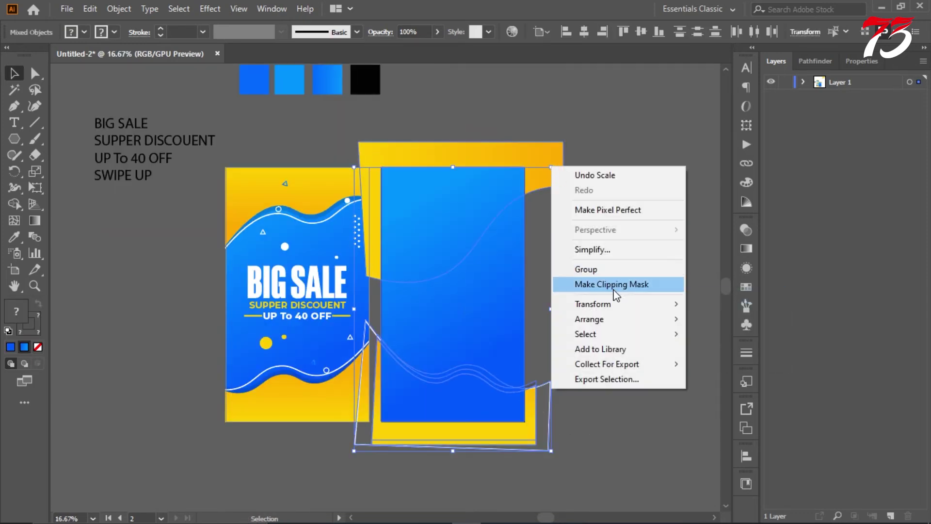
left_click(615, 285)
key("ctrl+z")
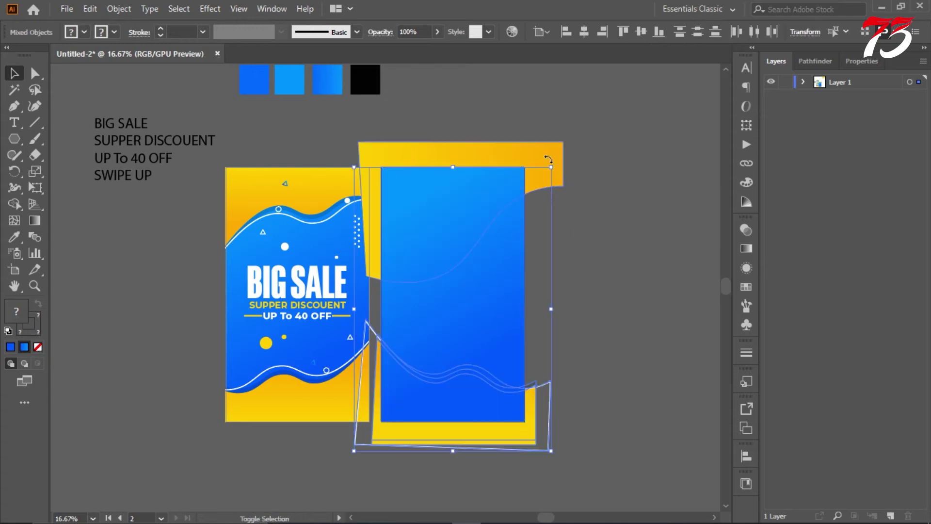
Clip the upper and lower yellow waves to the blue rectangle copy with a clipping mask and send the clipped group backward
right_click(548, 154)
left_click(599, 271)
right_click(492, 265)
mouse_move(544, 431)
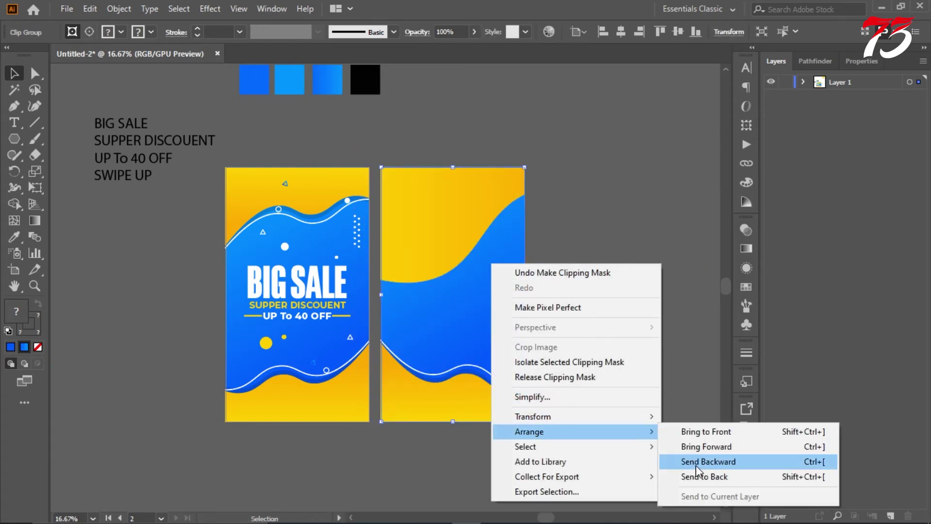
left_click(685, 462)
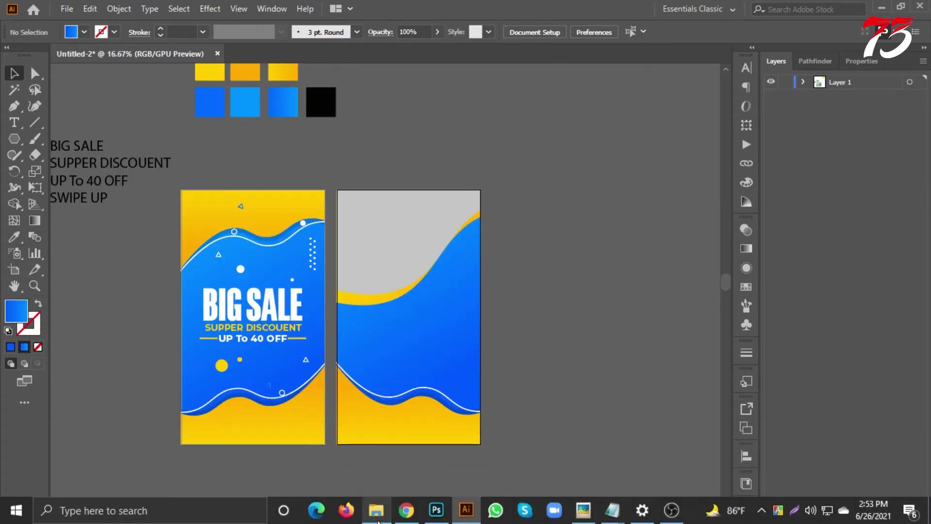
left_click(378, 511)
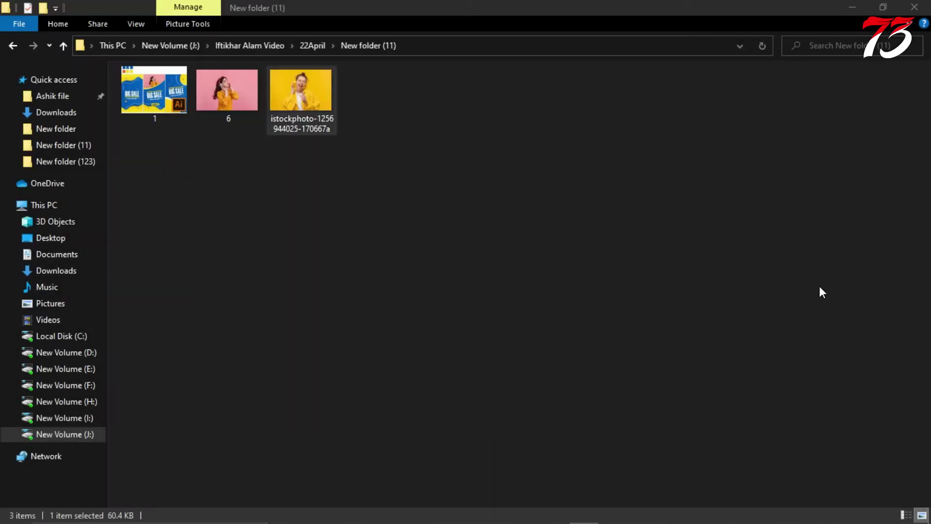
left_click_drag(822, 292, 693, 337)
scroll(516, 194, "up", 6)
scroll(529, 196, "down", 3)
scroll(630, 292, "up", 2)
scroll(614, 227, "up", 2)
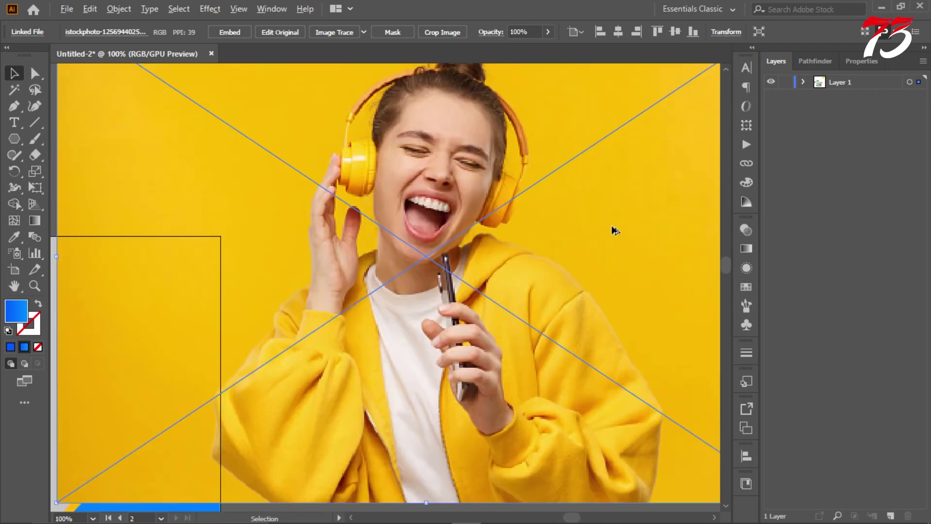
scroll(584, 217, "down", 4)
left_click(231, 33)
Move the photo over the second artboard's upper part and enlarge it to about 1309 px wide, centring the woman over the grey shape
left_click_drag(593, 225, 435, 291)
scroll(435, 291, "up", 2)
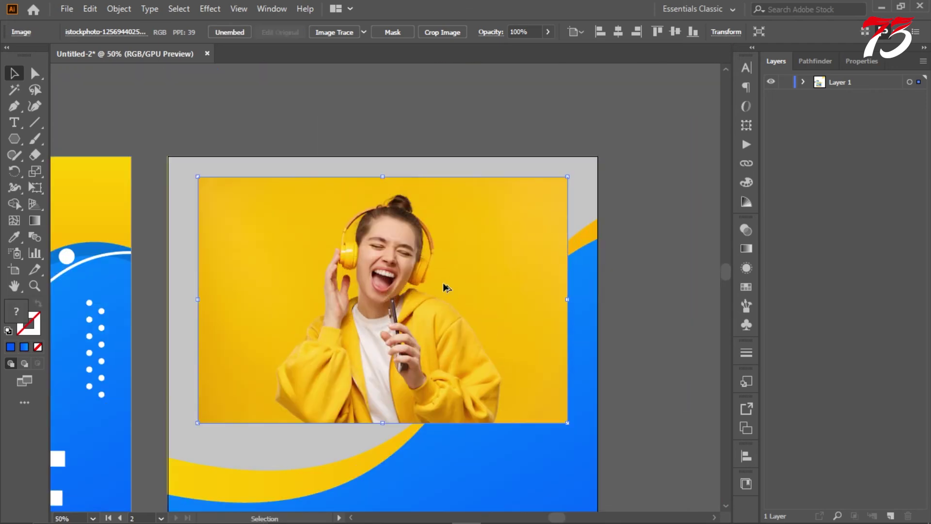
scroll(443, 285, "down", 1)
left_click_drag(527, 377, 573, 446)
left_click_drag(485, 301, 490, 338)
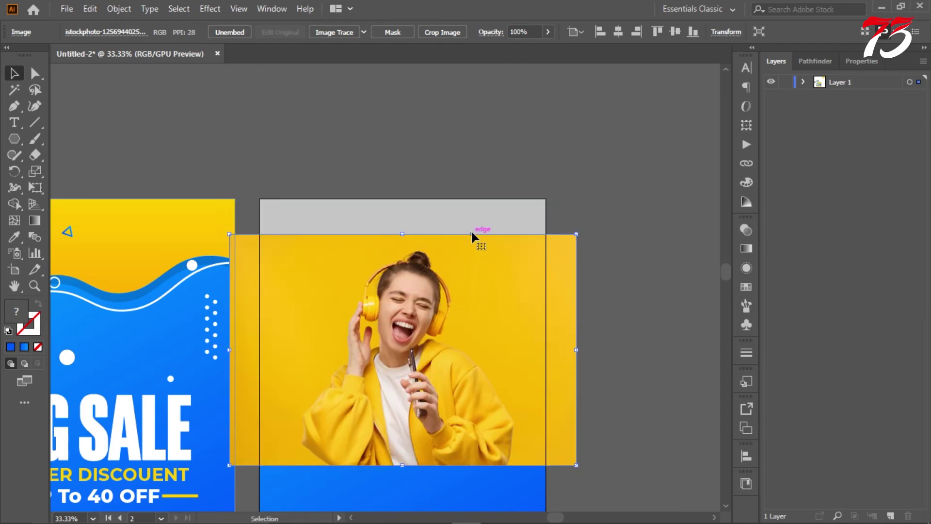
Duplicate the grey shape in place and move the duplicate slightly up past the artboard's upper edge
left_click(465, 224)
right_click(464, 222)
mouse_move(527, 450)
left_click(675, 385)
scroll(508, 197, "up", 2)
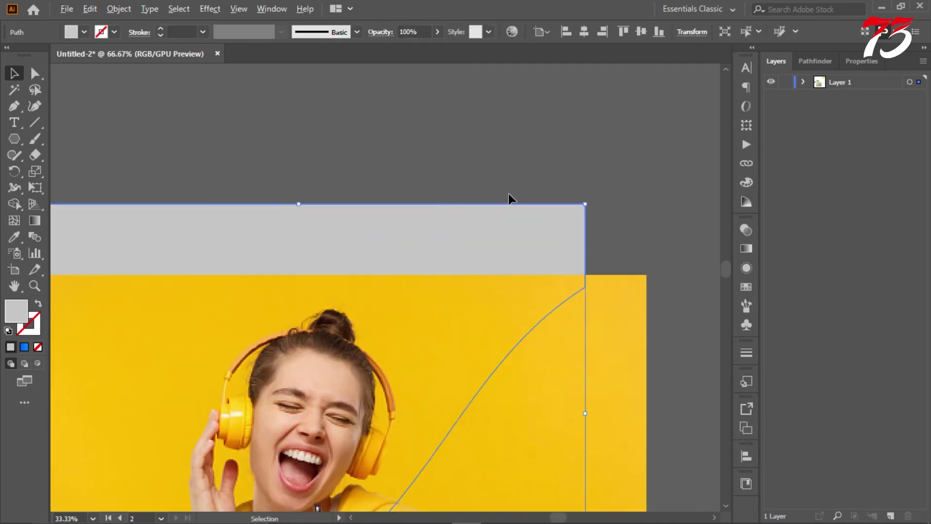
left_click_drag(541, 246, 542, 242)
scroll(503, 214, "down", 3)
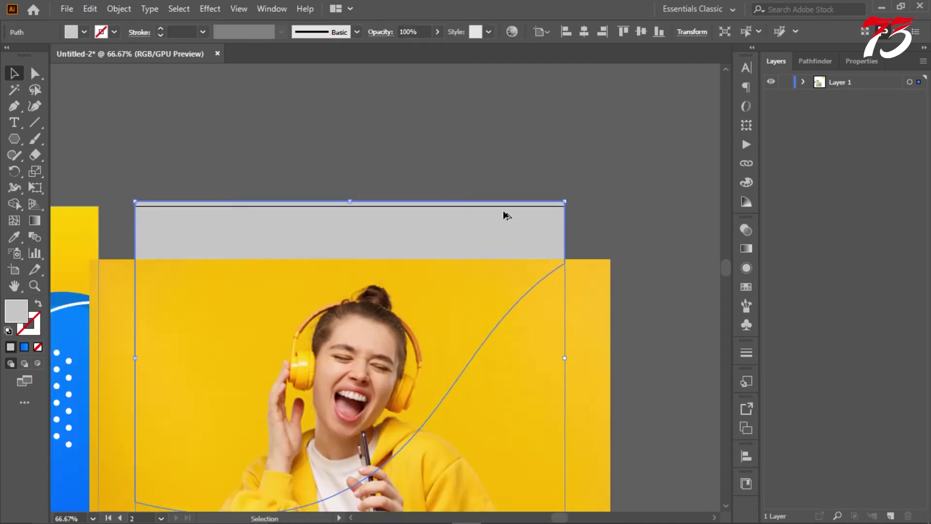
Try to make a clipping mask from the photo and the raised grey shape
left_click(504, 328, "shift")
right_click(528, 321)
left_click(615, 223)
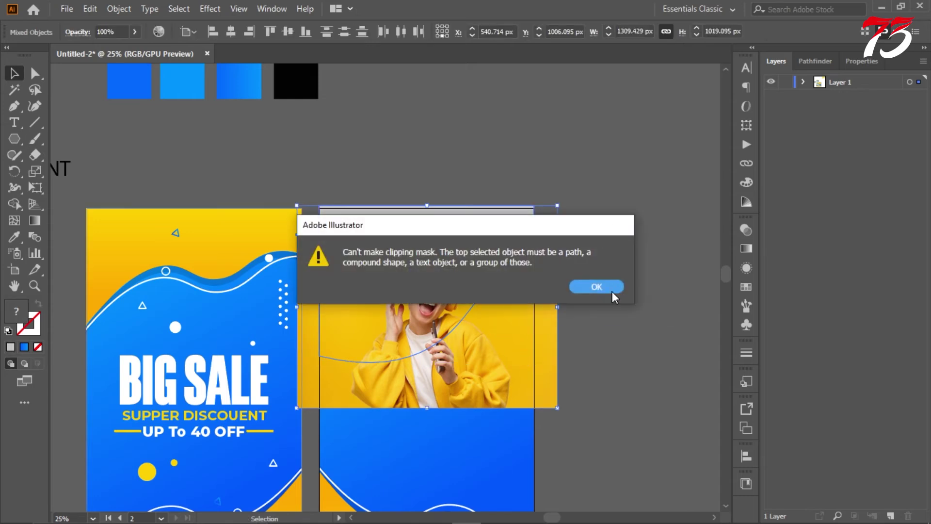
left_click(609, 289)
Bring the raised grey shape to the front and clip the photo to it with a clipping mask
left_click(486, 224)
right_click(486, 224)
left_click(711, 454)
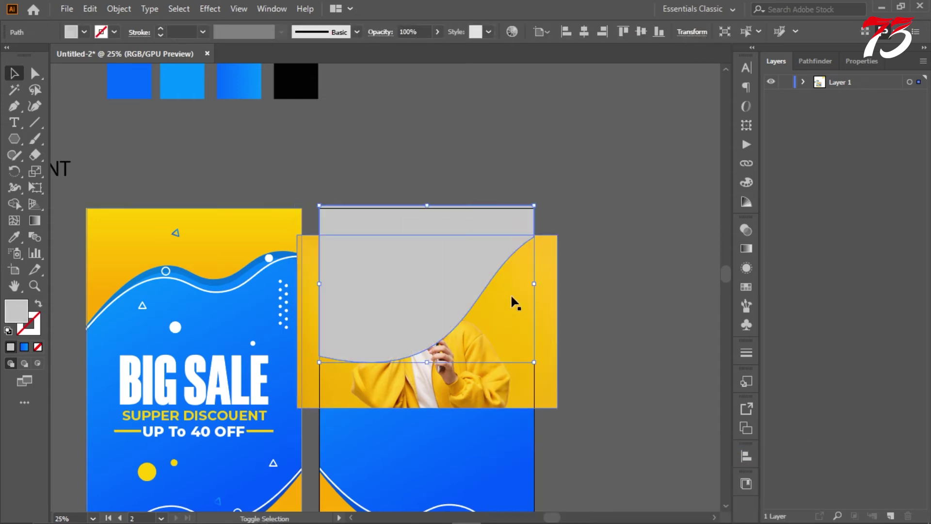
left_click(512, 298, "shift")
right_click(512, 297)
left_click(572, 416)
left_click(615, 287)
Fill the photo's clipping path with white #ffffff
scroll(543, 260, "up", 4)
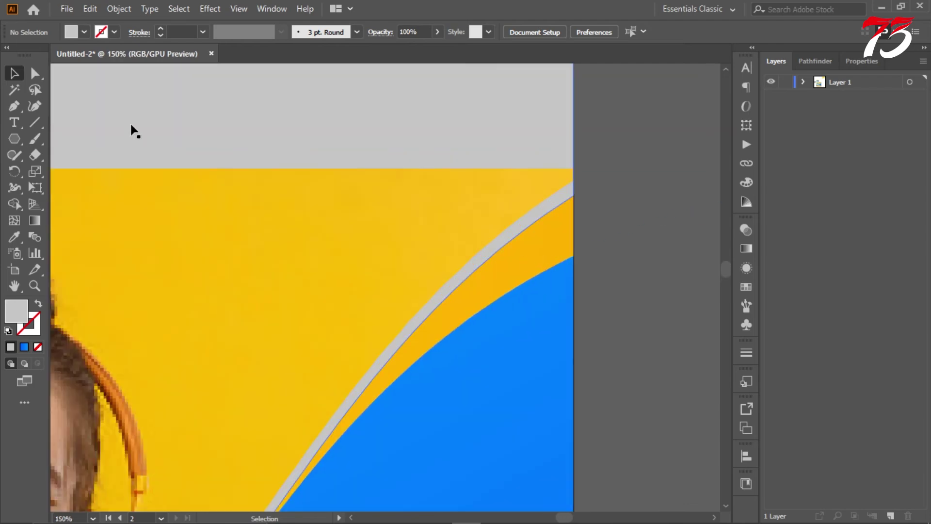
key("a")
left_click(479, 281)
scroll(479, 280, "down", 3)
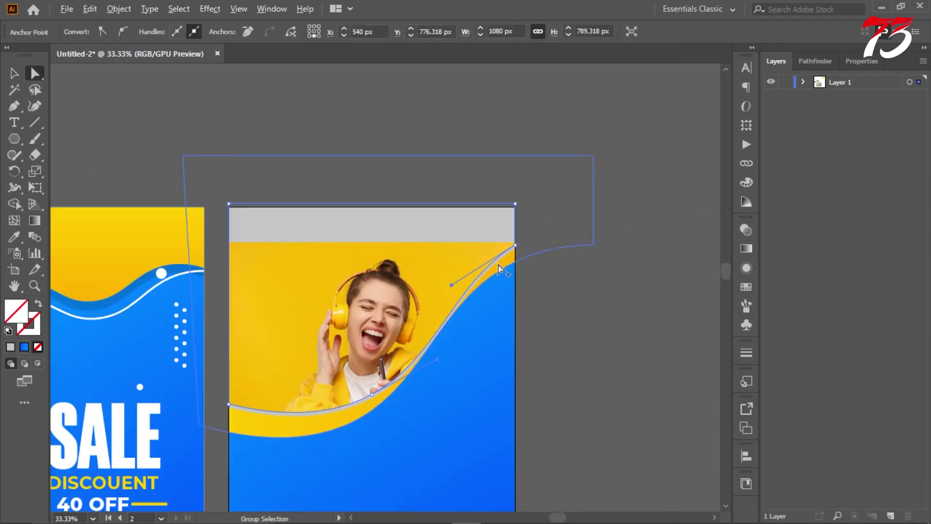
left_click(17, 346)
double_click(16, 310)
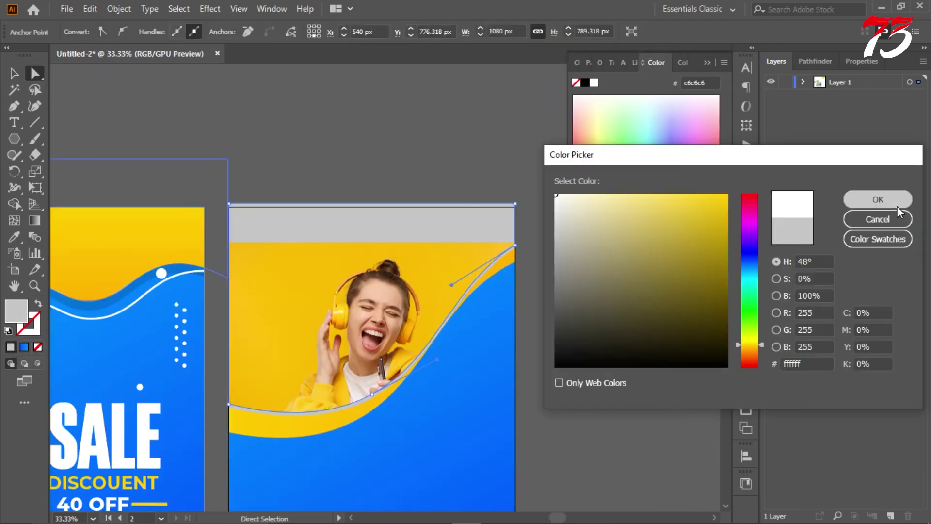
left_click(897, 201)
left_click(518, 286)
Fill the thin grey band along the photo's curved lower edge with white
scroll(498, 267, "up", 6)
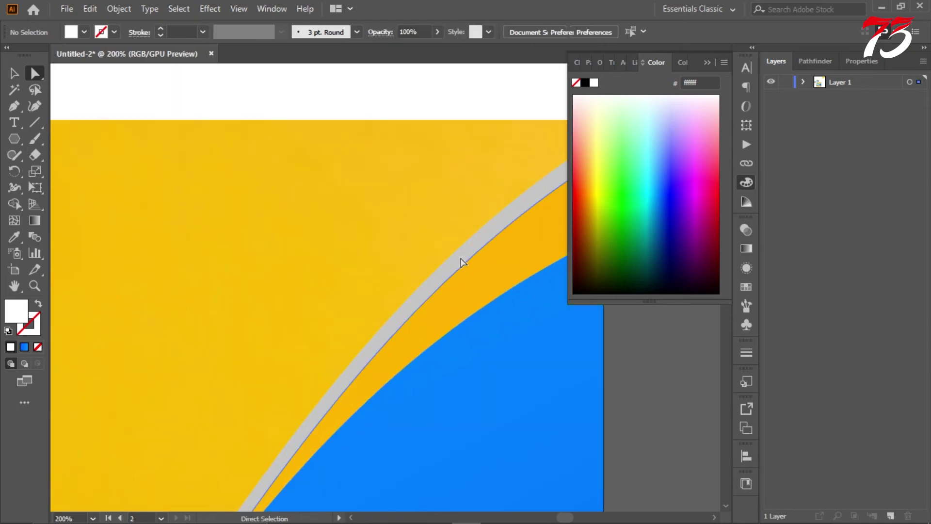
left_click(463, 262)
double_click(14, 310)
left_click(877, 199)
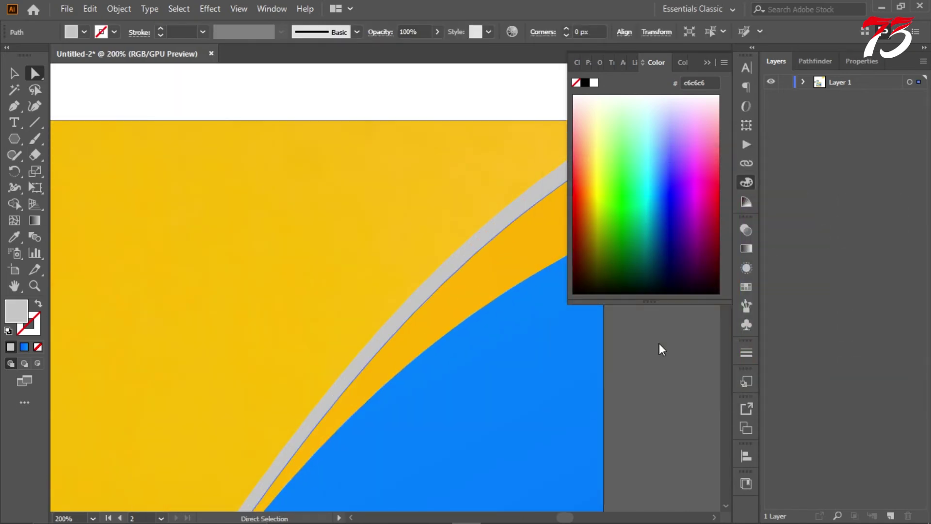
left_click(659, 343)
scroll(638, 324, "down", 7)
scroll(668, 346, "up", 2)
scroll(635, 320, "down", 2)
scroll(665, 335, "up", 2)
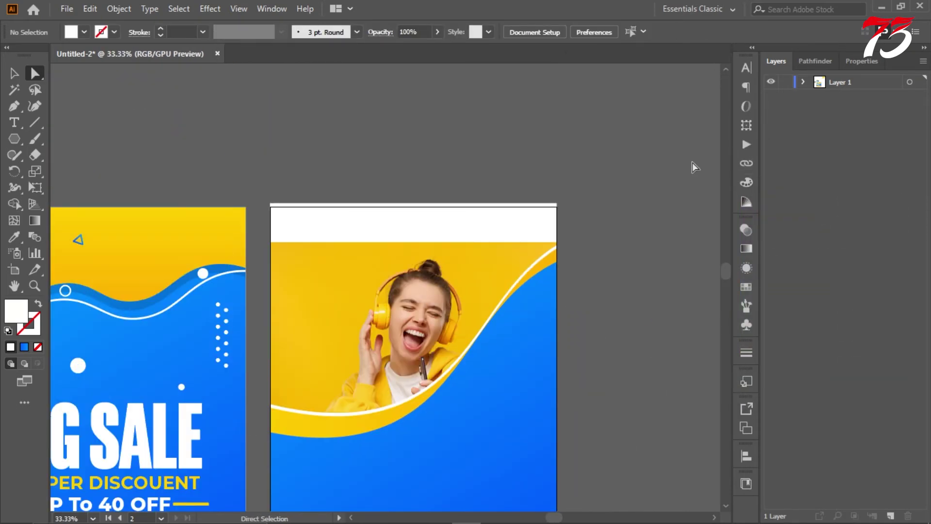
Move the photo up inside its clipping mask until it covers the white strip along the second artboard's upper edge
scroll(611, 158, "down", 1)
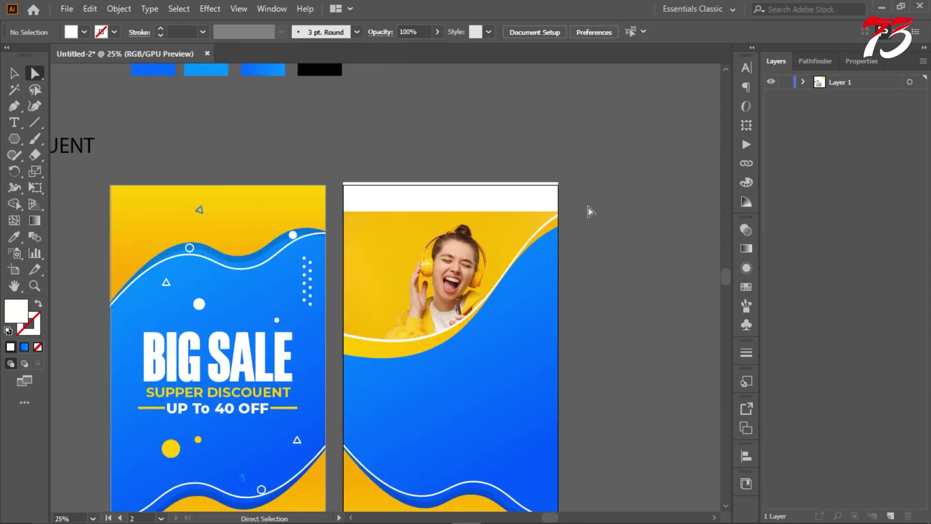
scroll(541, 184, "up", 2)
scroll(466, 267, "down", 2)
left_click_drag(468, 268, 464, 233)
scroll(494, 216, "up", 3)
Lower the upper edge of the photo's clipping shape so it lines up with the artboard's upper edge
left_click(543, 237)
scroll(555, 356, "down", 2)
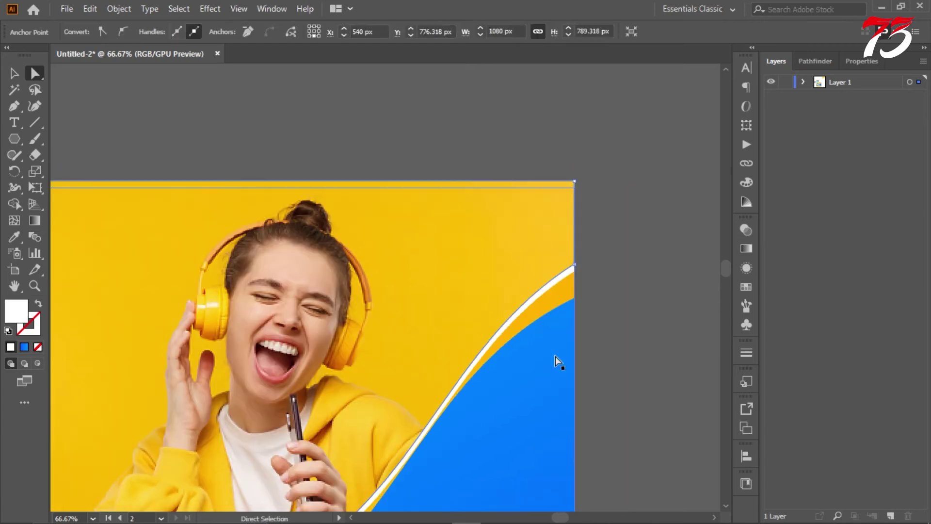
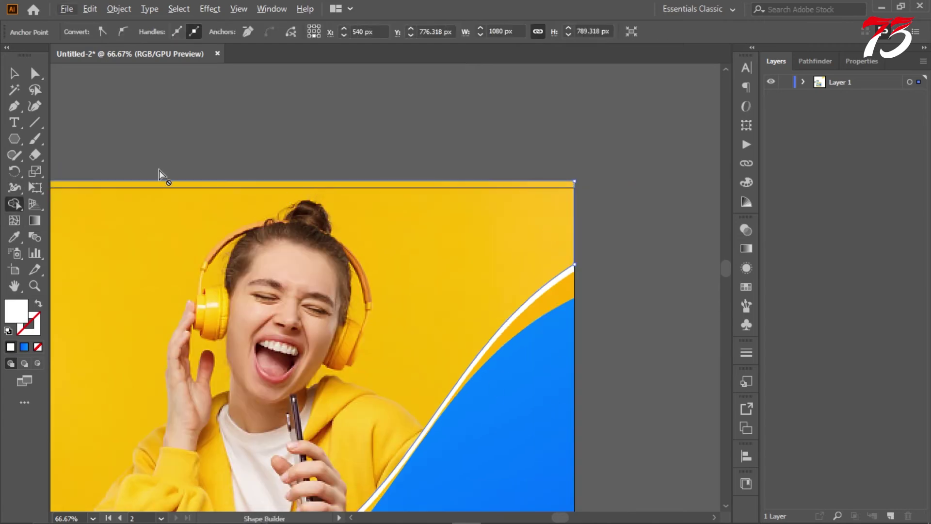
scroll(426, 134, "down", 2)
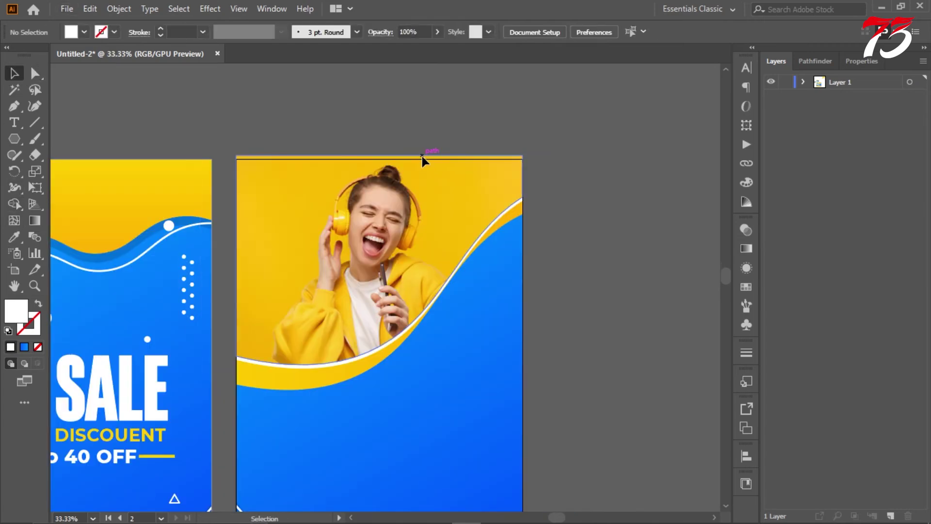
double_click(423, 157)
scroll(431, 162, "up", 4)
left_click_drag(344, 146, 379, 154)
scroll(347, 164, "up", 7)
scroll(381, 150, "down", 6)
scroll(656, 150, "down", 4)
key("Escape")
scroll(594, 160, "down", 3)
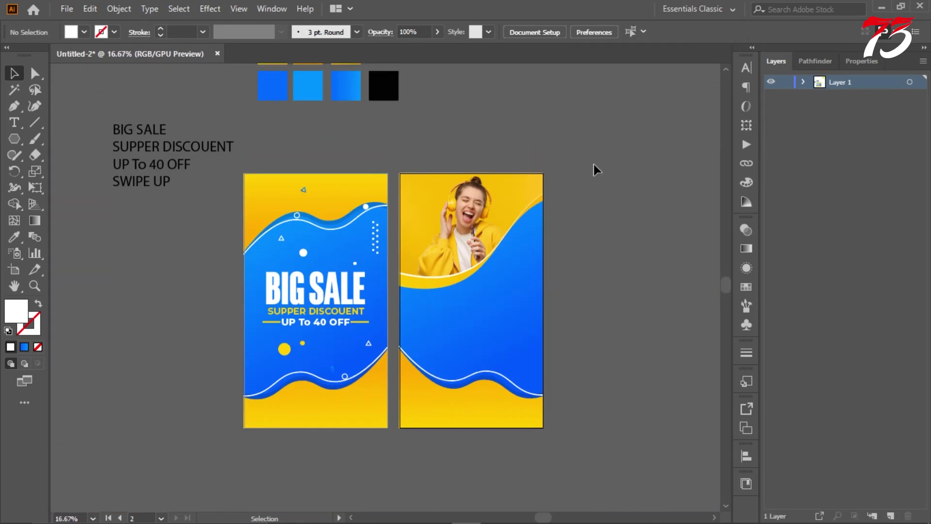
Group the first story's BIG SALE text block with its surrounding circles and triangle, and copy the group onto the second artboard
scroll(420, 180, "up", 1)
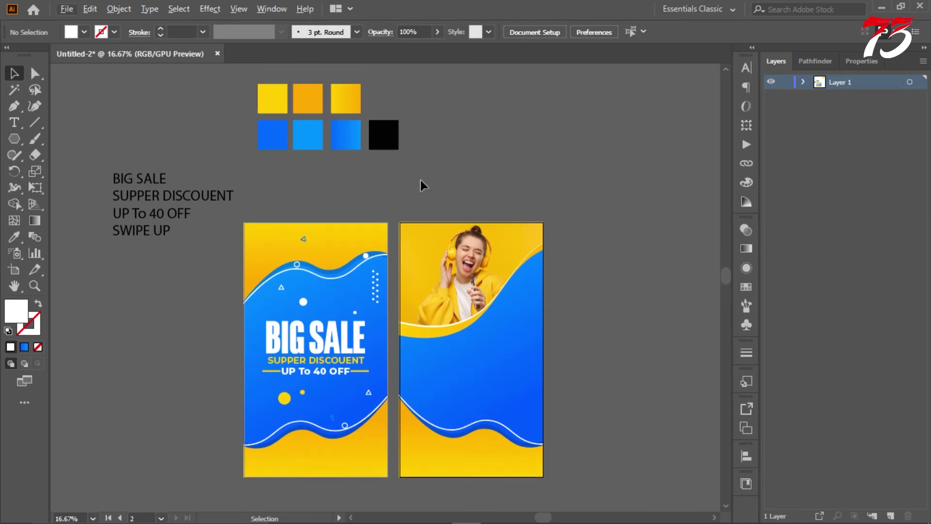
scroll(318, 304, "right", 2)
left_click(280, 341)
left_click(235, 384, "shift")
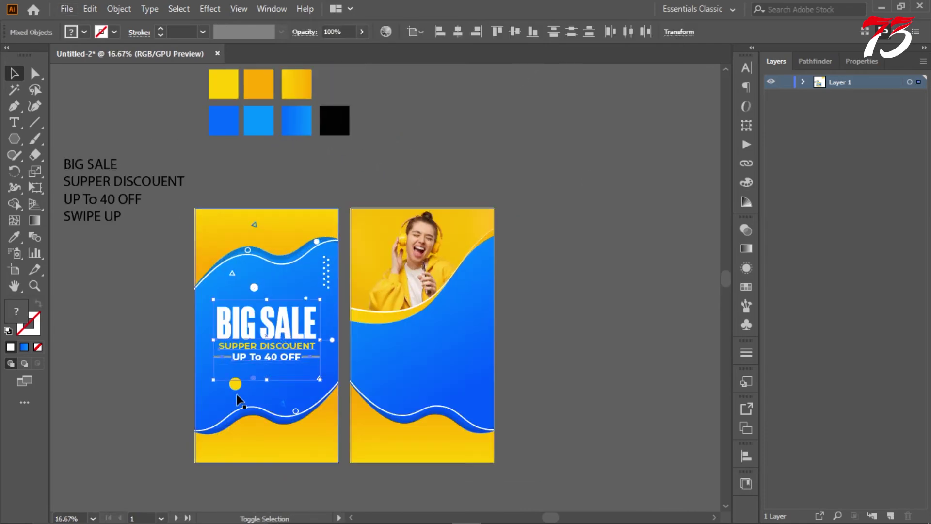
scroll(304, 293, "up", 3)
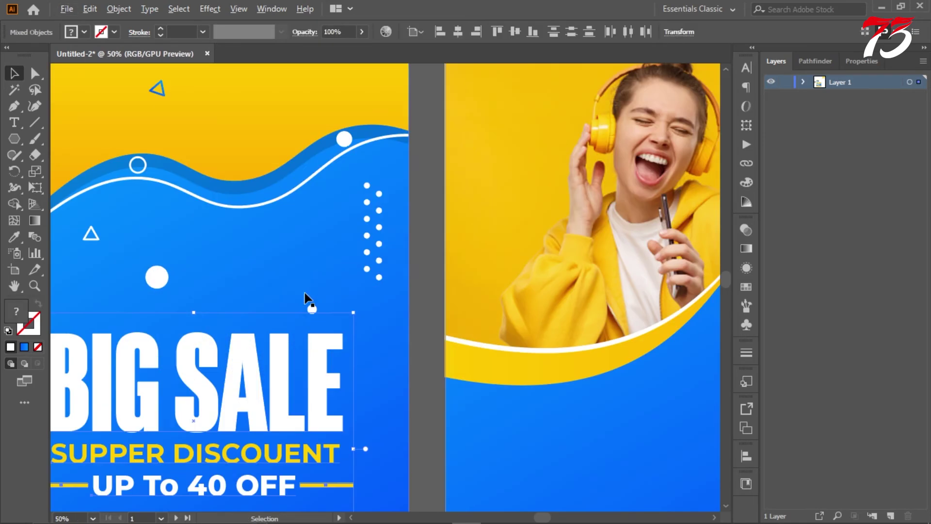
left_click(96, 238, "shift")
scroll(292, 244, "down", 3)
key("ctrl+g")
left_click_drag(297, 297, 464, 327)
Scale the copied BIG SALE group down proportionally and centre it horizontally on the second artboard
scroll(466, 321, "up", 2)
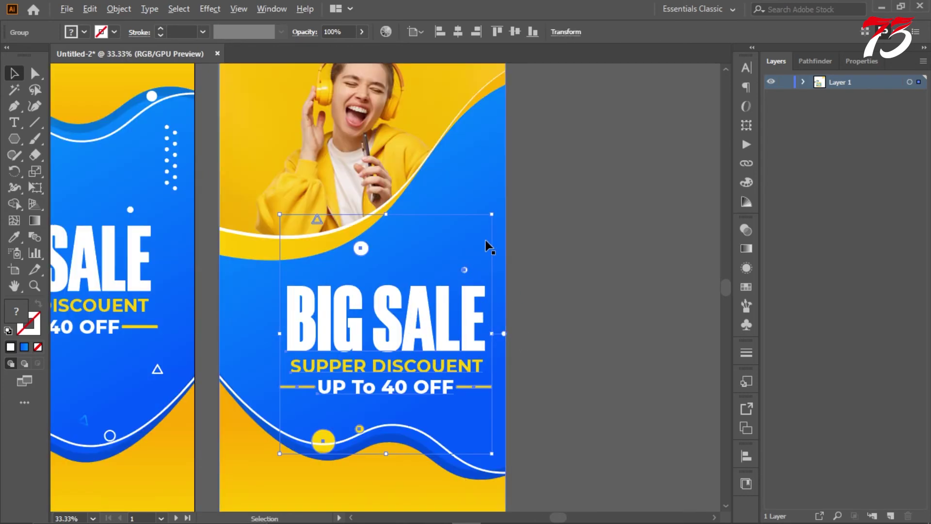
left_click_drag(492, 214, 480, 232)
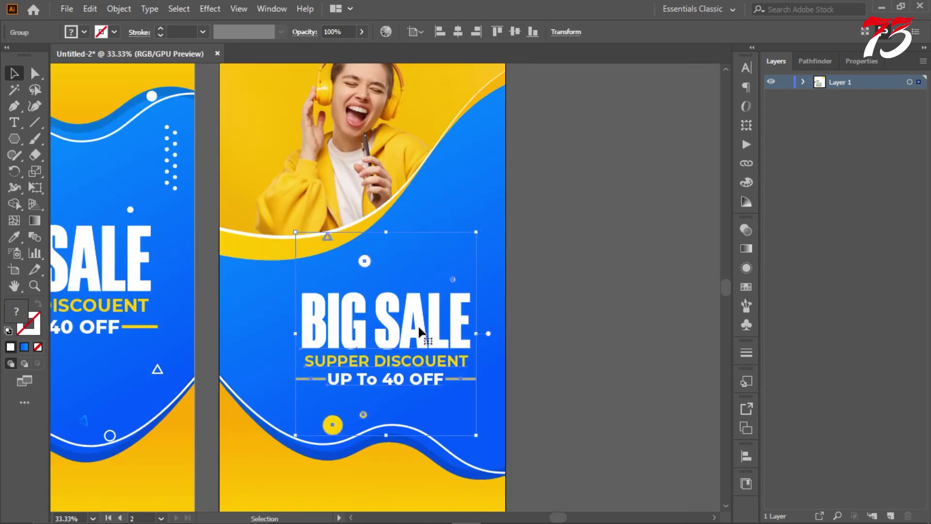
left_click_drag(412, 323, 393, 316)
left_click(458, 31)
left_click(567, 312)
scroll(577, 299, "down", 5)
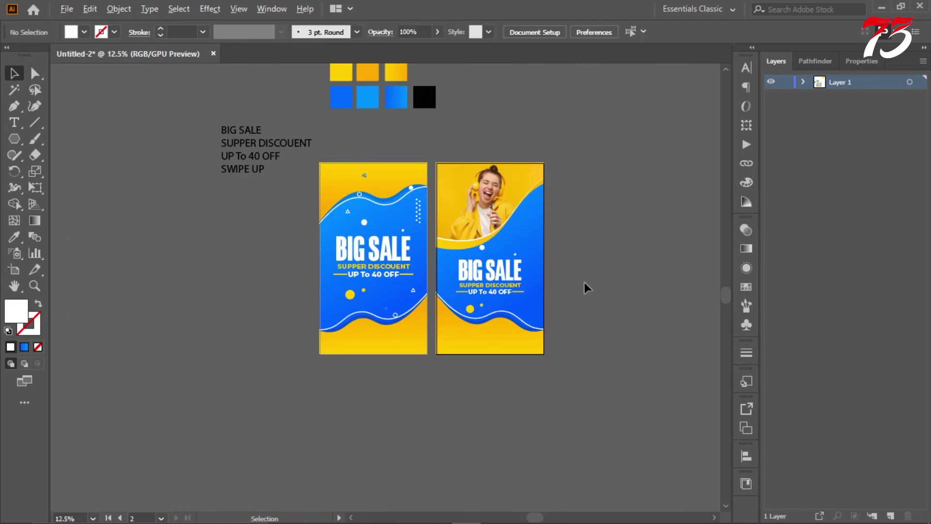
Tilt the copied BIG SALE group slightly counter-clockwise, shift it down within the blue area and bring it to the front
left_click(518, 294)
scroll(521, 297, "up", 2)
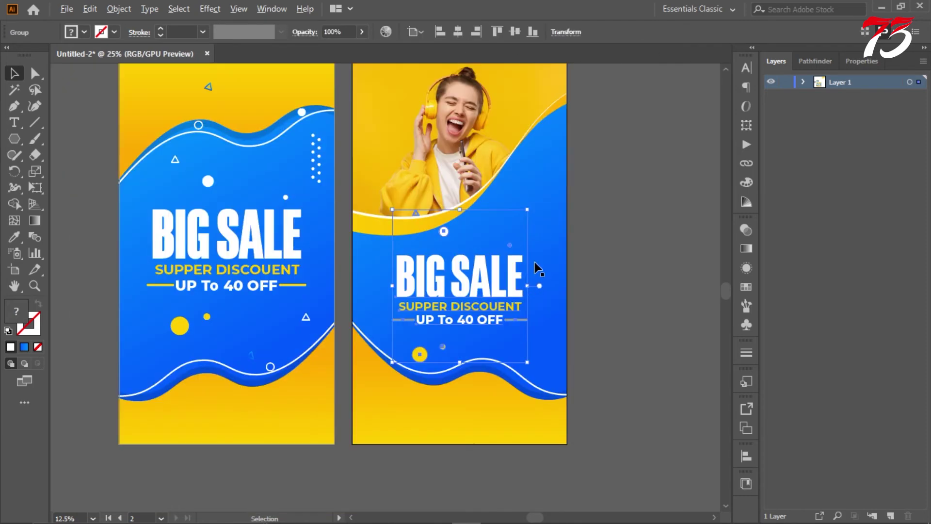
mouse_move(536, 202)
left_mouse_down()
mouse_move(534, 184)
mouse_move(543, 183)
mouse_move(531, 187)
left_mouse_up()
left_click_drag(475, 291, 486, 310)
right_click(478, 279)
mouse_move(553, 447)
left_click(645, 449)
Nudge the tilted BIG SALE group slightly down and to the left
left_click(642, 272)
scroll(481, 294, "up", 2)
left_click_drag(478, 291, 471, 297)
scroll(485, 295, "down", 2)
left_click(575, 272)
scroll(570, 267, "down", 1)
left_click_drag(570, 272, 504, 266)
scroll(502, 266, "up", 1)
scroll(503, 267, "down", 1)
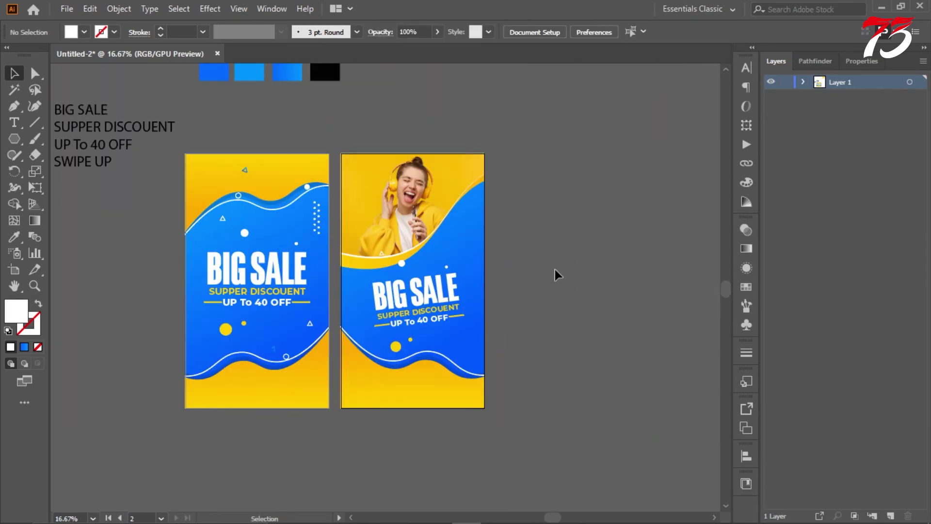
scroll(556, 269, "up", 1)
scroll(572, 250, "down", 3)
scroll(577, 241, "up", 3)
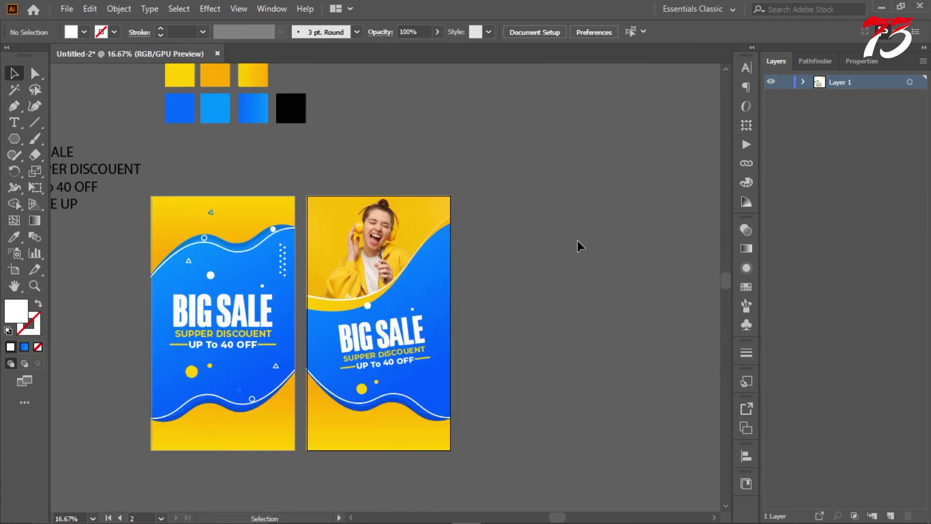
scroll(563, 244, "down", 3)
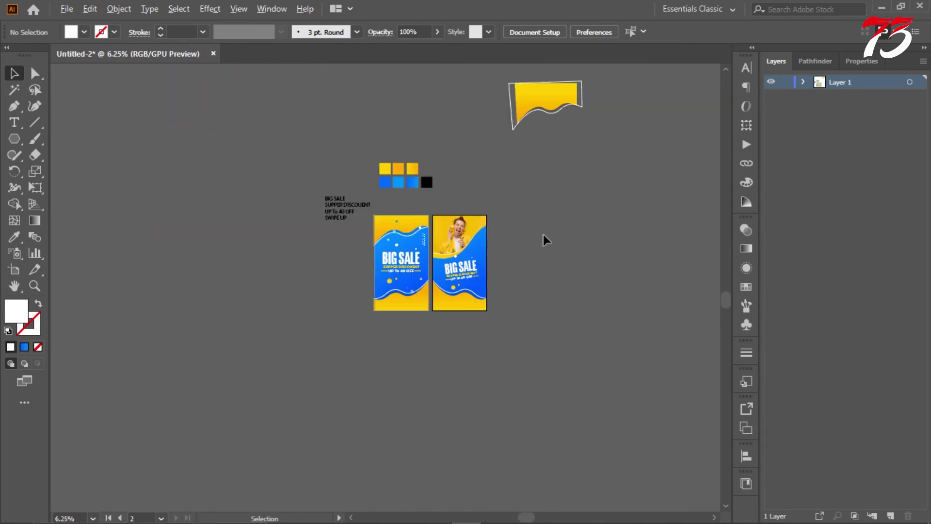
Add a third artboard of the same size beside the second story
scroll(543, 235, "up", 2)
left_click(14, 270)
left_click(187, 32)
left_click_drag(375, 277, 372, 306)
scroll(356, 273, "up", 3)
scroll(429, 265, "down", 3)
left_click(15, 74)
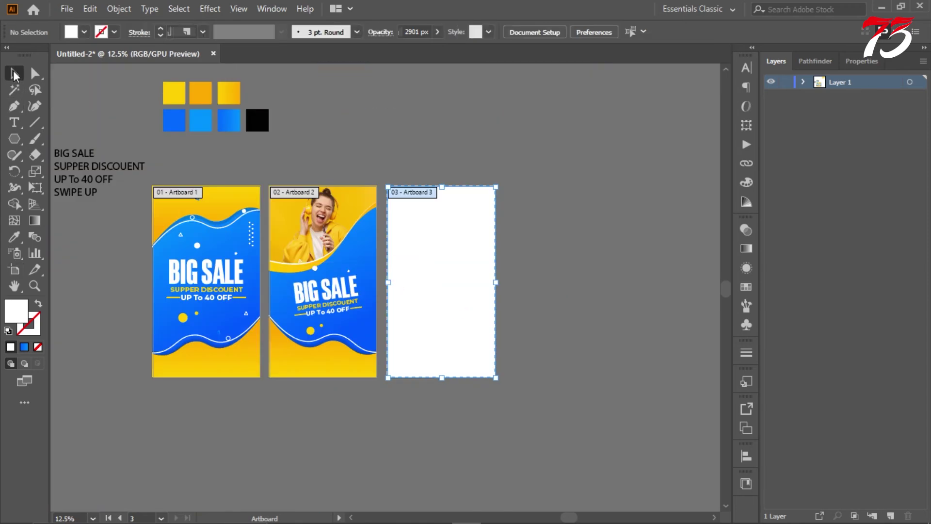
Copy the white dot pattern from the first story onto the blue area beside the photo in the second story
scroll(218, 229, "up", 1)
left_click(263, 236)
left_click_drag(263, 236, 406, 252)
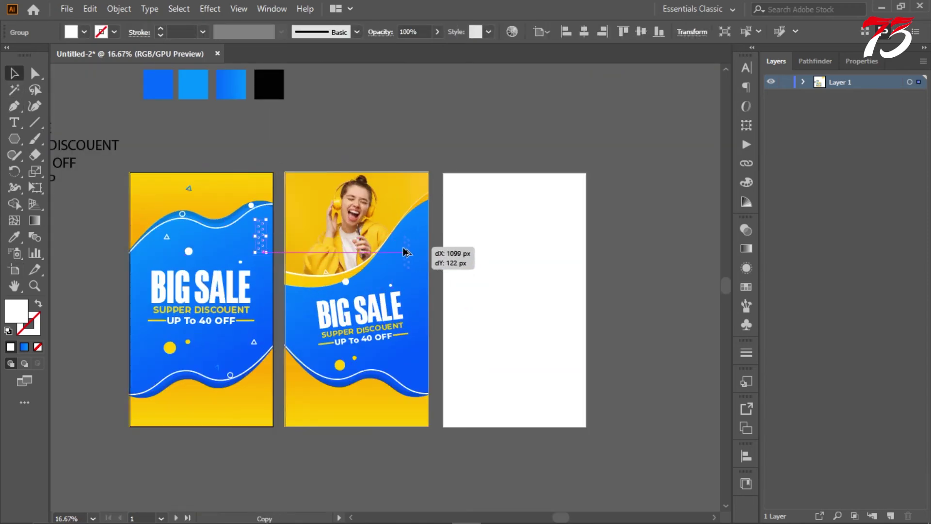
scroll(203, 185, "up", 1)
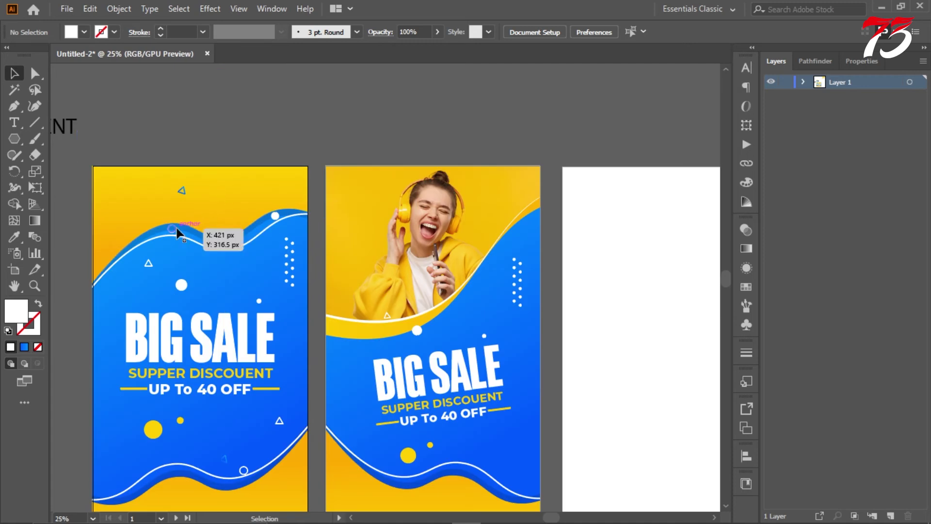
Copy the blue triangle outline from the first story's yellow area onto the photo's upper left and bring it to the front
left_click_drag(185, 194, 374, 206)
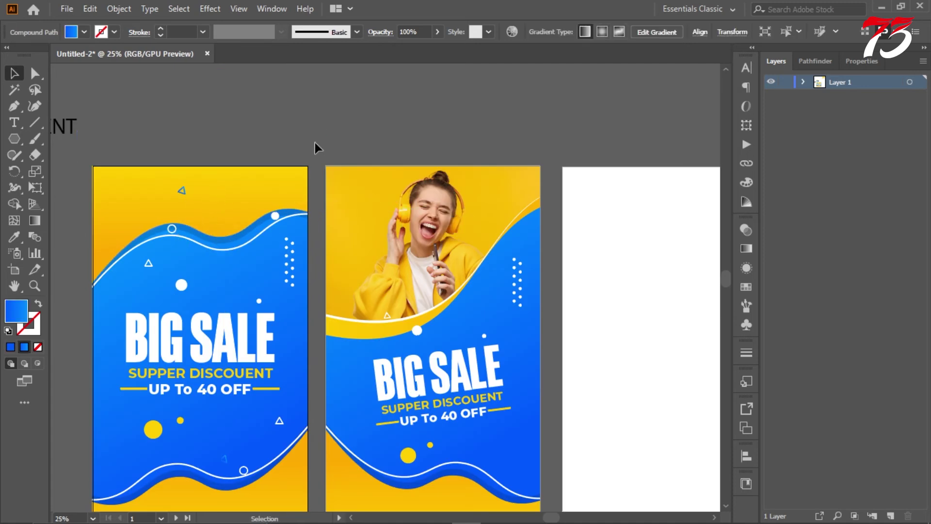
key("ctrl+z")
left_click_drag(182, 191, 365, 208)
right_click(366, 208)
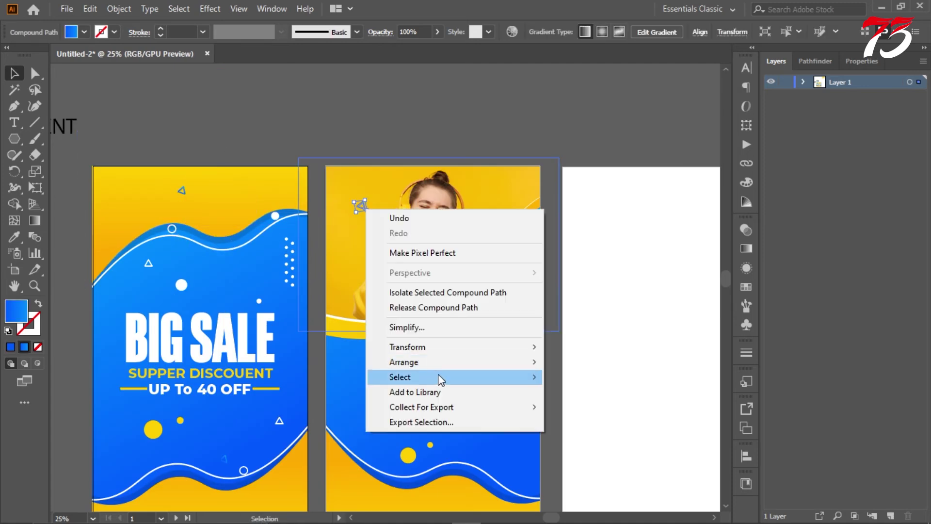
mouse_move(485, 362)
left_click(557, 363)
left_click(427, 129)
scroll(347, 150, "down", 2)
scroll(316, 149, "up", 1)
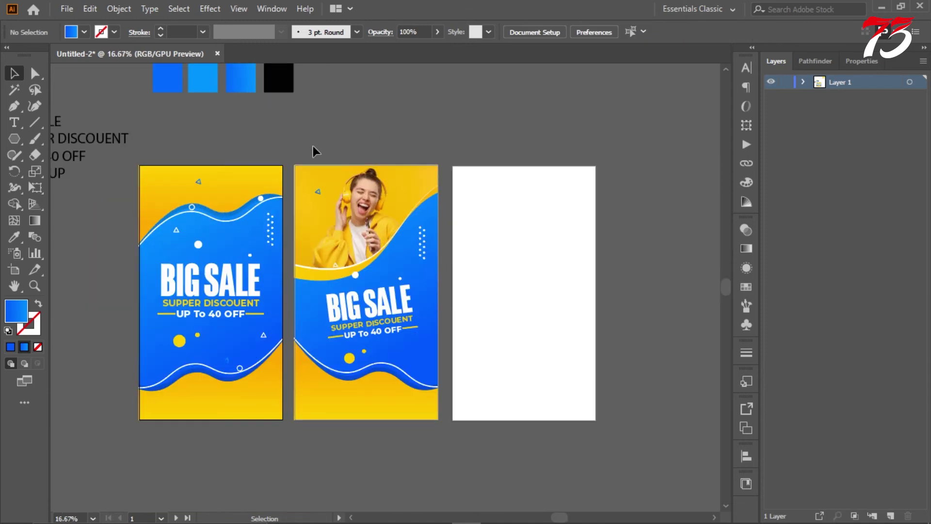
Recolour the triangle outline on the photo white by sampling the blank third artboard
scroll(316, 196, "up", 1)
left_click(317, 208)
left_click(14, 237)
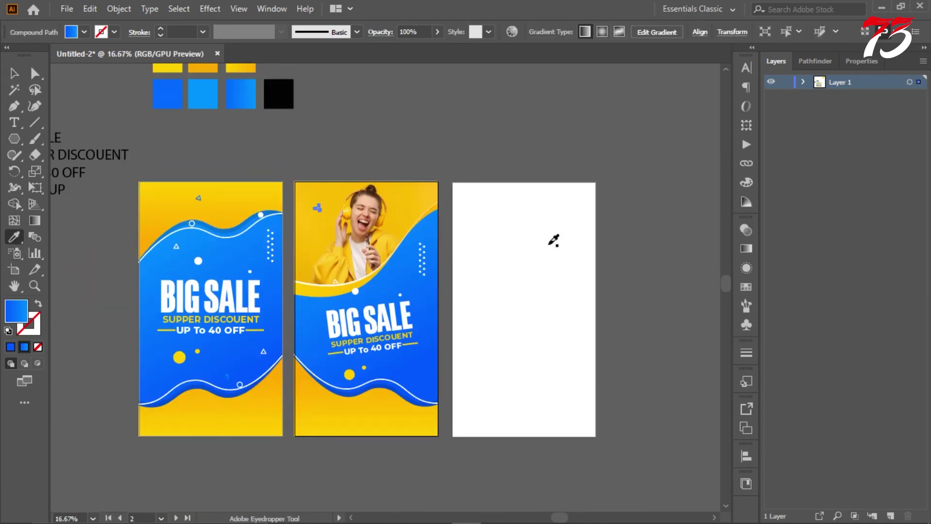
left_click(552, 243)
left_click(12, 74)
left_click(387, 138)
scroll(387, 138, "up", 1)
scroll(405, 156, "down", 1)
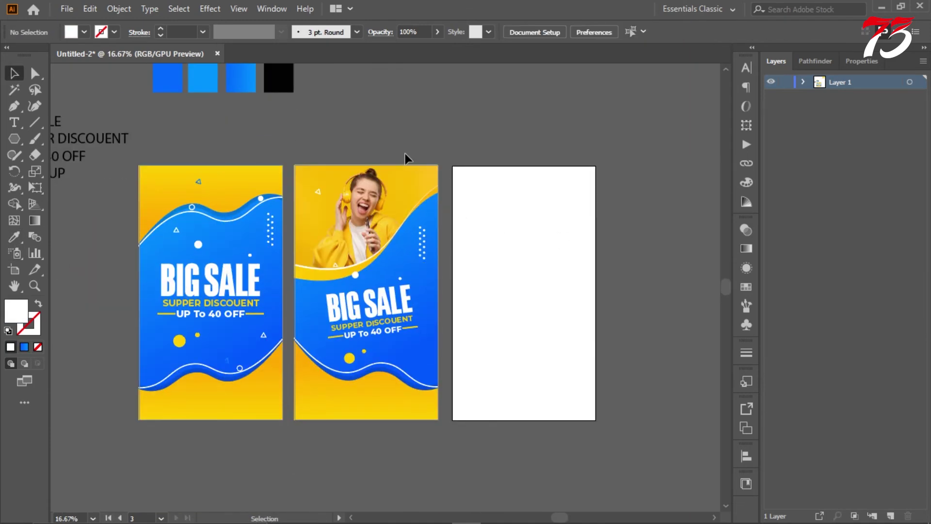
Draw a circle about 1203 px in diameter overlapping the third artboard's upper right corner
scroll(407, 158, "up", 1)
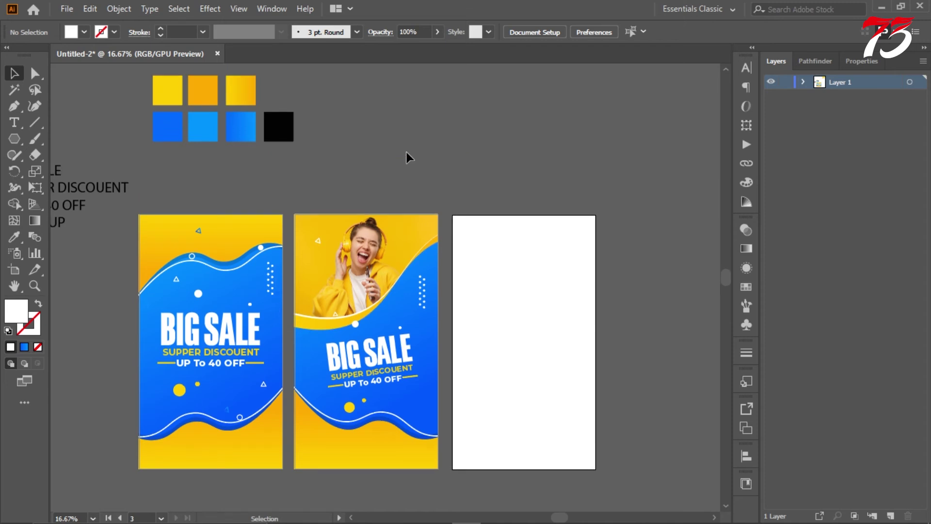
scroll(421, 242, "up", 1)
scroll(390, 192, "down", 1, "alt")
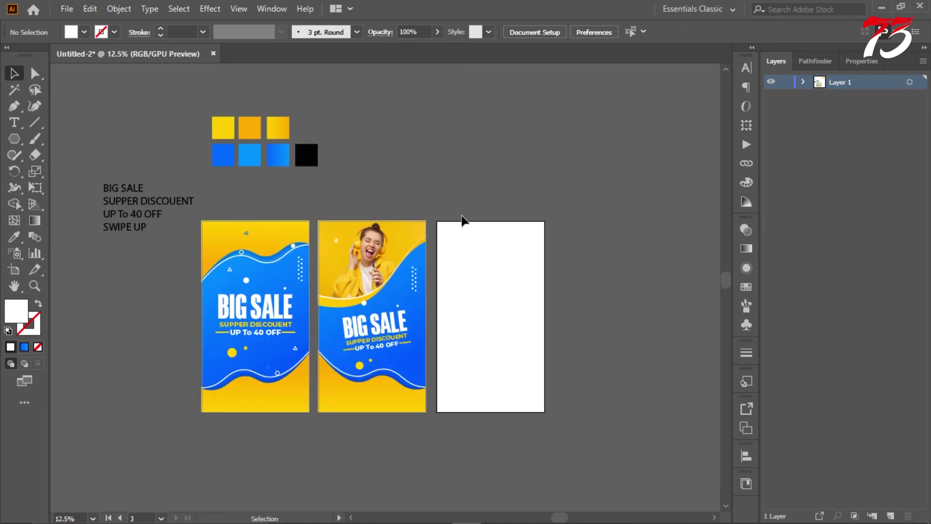
scroll(572, 250, "up", 1, "alt")
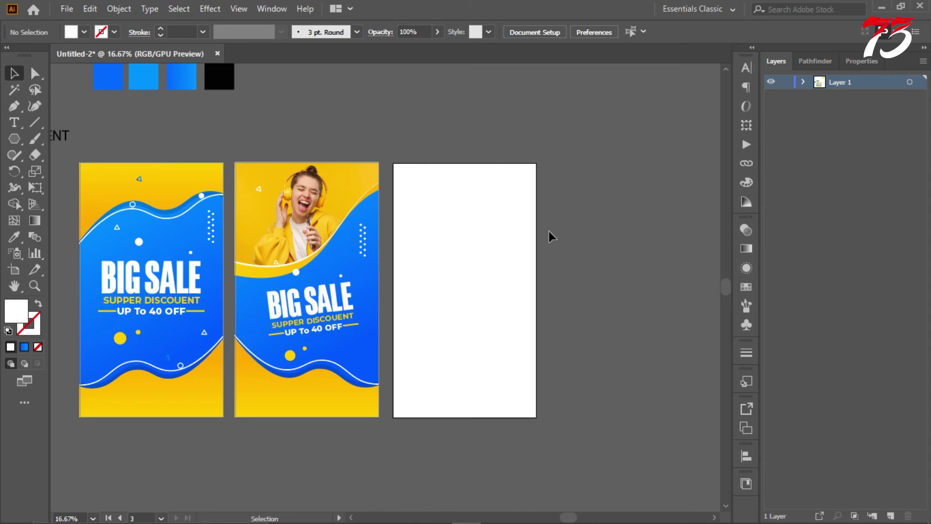
right_click(16, 142)
left_click(73, 171)
left_click_drag(455, 134, 614, 253, "shift")
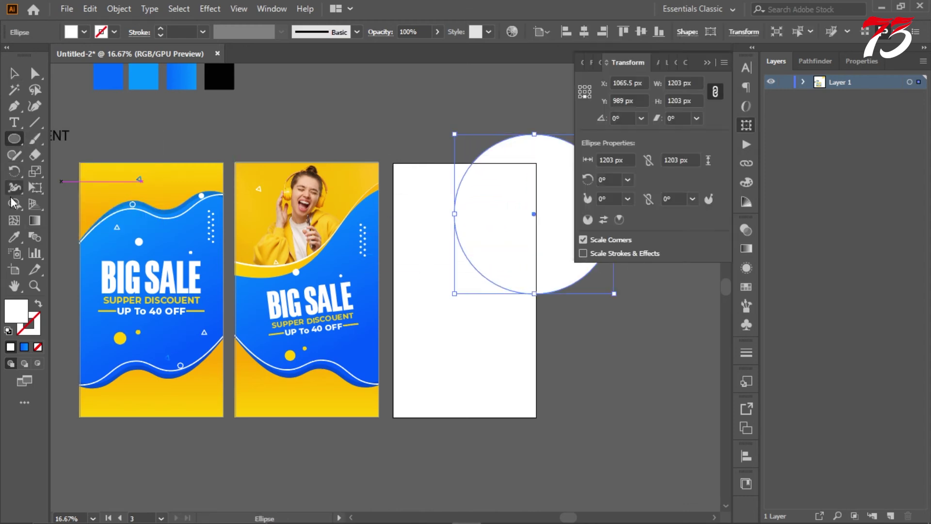
Fill the circle with the first story's yellow-orange gradient and move it further up
left_click(14, 237)
left_click(110, 179)
left_click(12, 78)
left_click(705, 64)
left_click_drag(584, 221, 584, 177)
left_click(620, 247)
Copy the first story's blue gradient rectangle to the third artboard and centre it horizontally and vertically on the artboard
left_click_drag(181, 237, 516, 288, "alt")
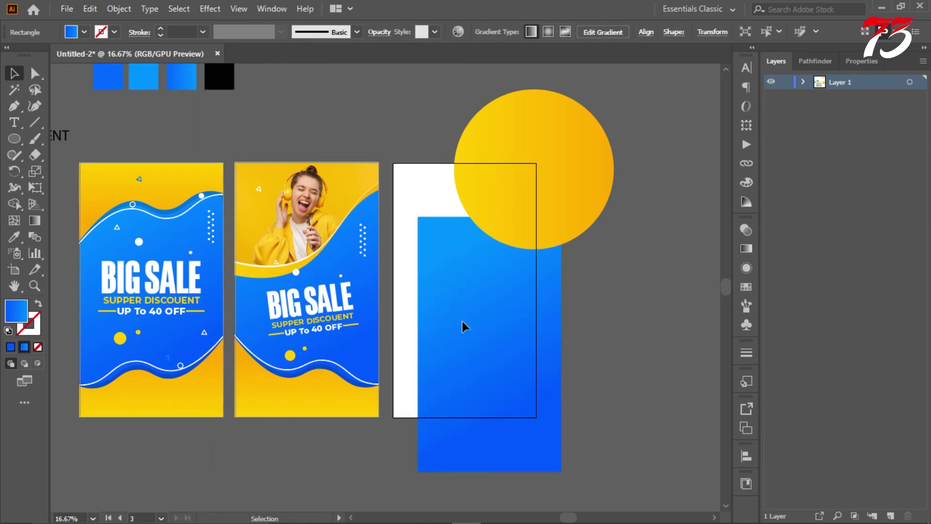
left_click(646, 32)
left_click(557, 71)
left_click(616, 72)
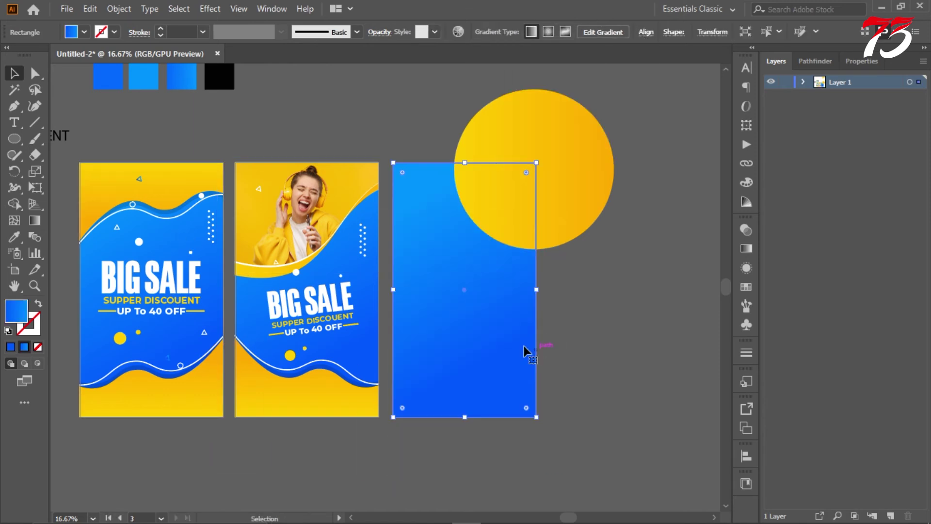
Send the third artboard's blue rectangle backward in the stacking order, keeping it behind the yellow circle
right_click(454, 340)
left_click(644, 426)
left_click(605, 310)
Reposition the yellow circle so it overlaps the third artboard's upper right corner, extending beyond both edges
left_click_drag(567, 197, 569, 221)
left_click(646, 31)
left_click(616, 72)
left_click(616, 71)
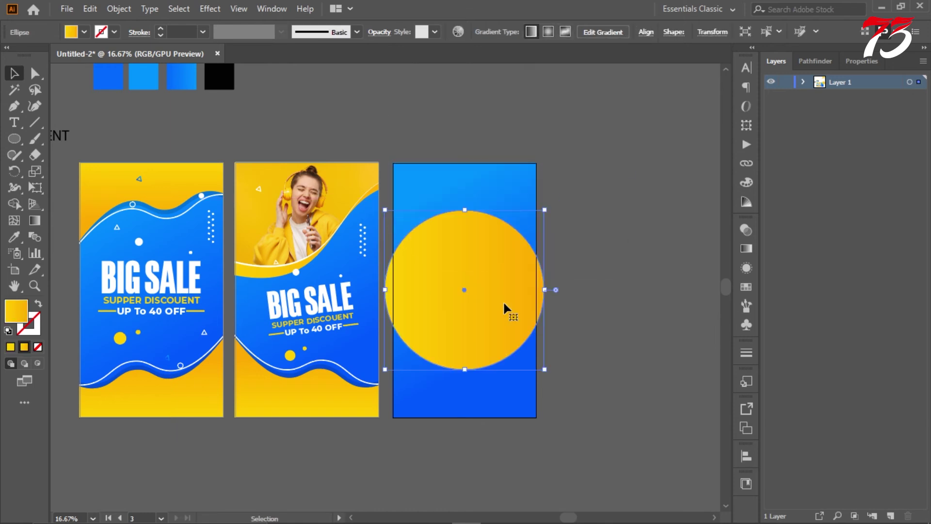
left_click_drag(490, 300, 555, 208)
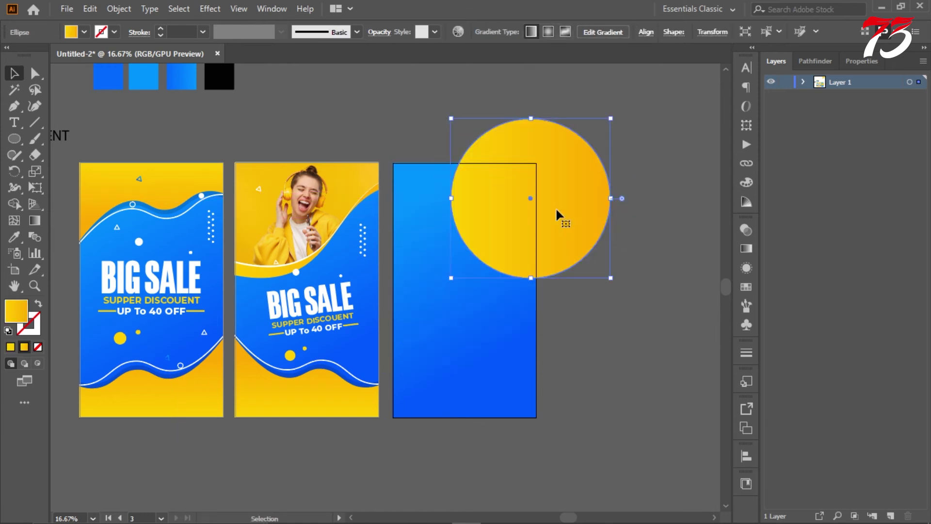
Duplicate the yellow circle with a slight offset up and to the left, and send the offset circle backward
key("ctrl+plus")
left_click_drag(558, 285, 536, 271)
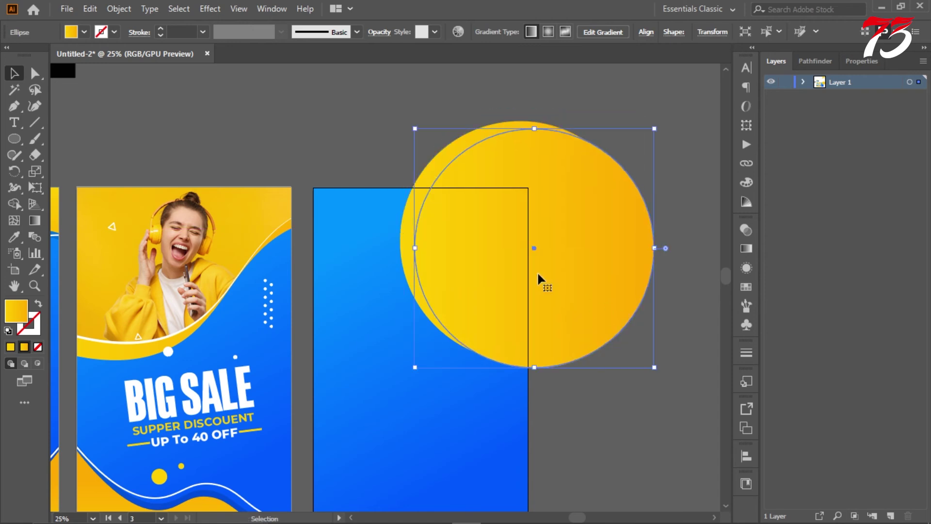
left_click(431, 184, "shift")
left_click(357, 156)
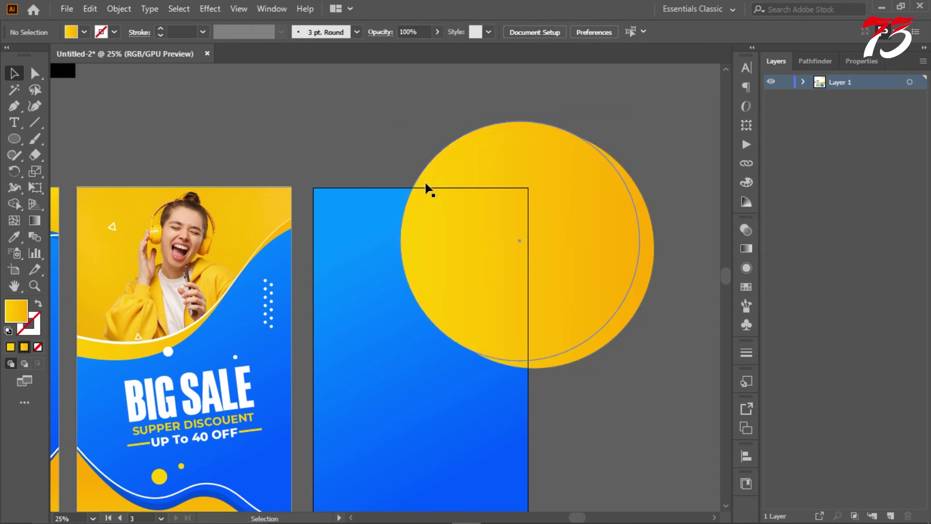
right_click(421, 180)
mouse_move(499, 408)
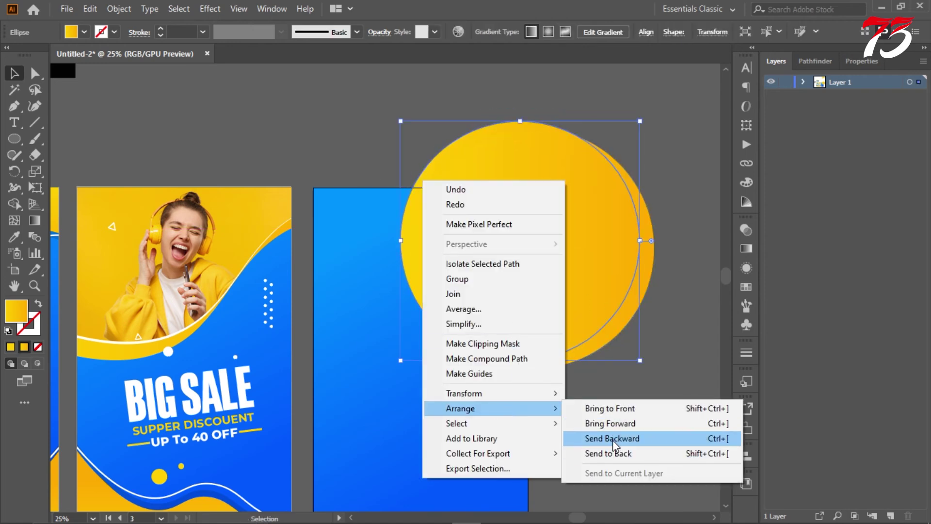
left_click(613, 441)
Turn the offset circle into a shadow by sampling the first story's black shadow shape with 15% opacity
left_click(13, 240)
scroll(320, 249, "down", 2)
scroll(173, 266, "up", 2)
left_click(169, 247)
scroll(168, 247, "down", 2)
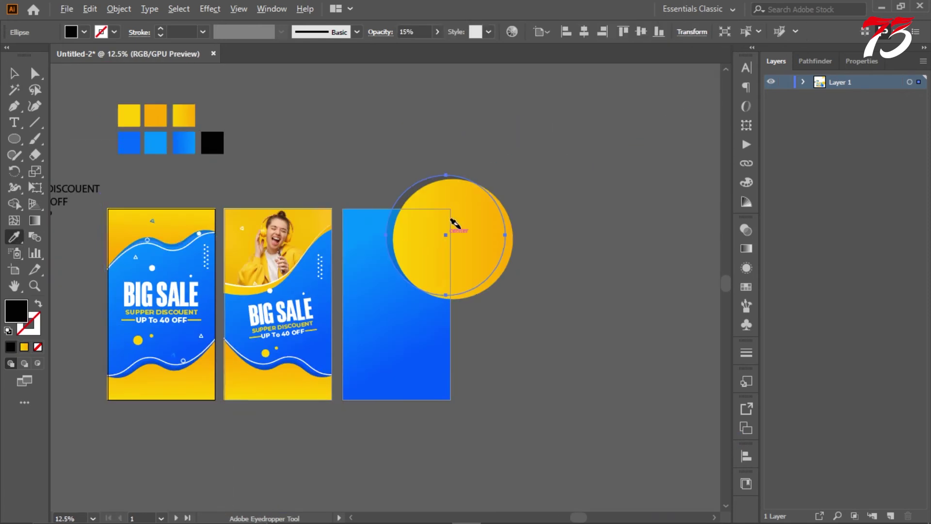
Nudge the third artboard's shadow circle slightly outward and duplicate the yellow circle with a small upward offset
scroll(453, 222, "up", 1)
left_click(15, 74)
left_click(361, 164)
scroll(434, 240, "up", 2)
left_click_drag(358, 220, 353, 219)
left_click(638, 185)
mouse_move(500, 276)
left_mouse_down()
mouse_move(476, 251)
mouse_move(503, 274)
mouse_move(502, 260)
left_mouse_up()
left_click(492, 407, "shift")
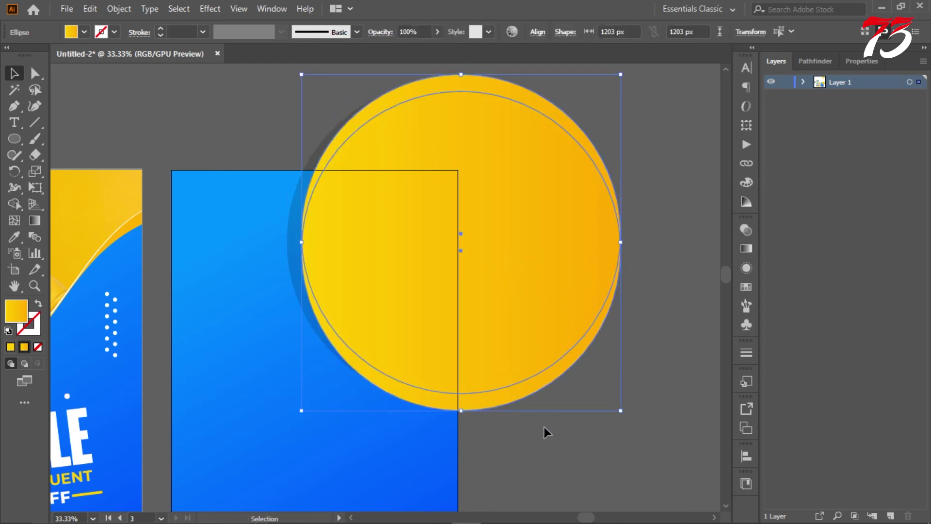
Recolor the lower yellow circle white by sampling the second story's BIG SALE text, forming a white crescent beneath the upper circle
left_click(544, 427)
left_click(501, 399)
left_click(15, 238)
left_click(86, 412)
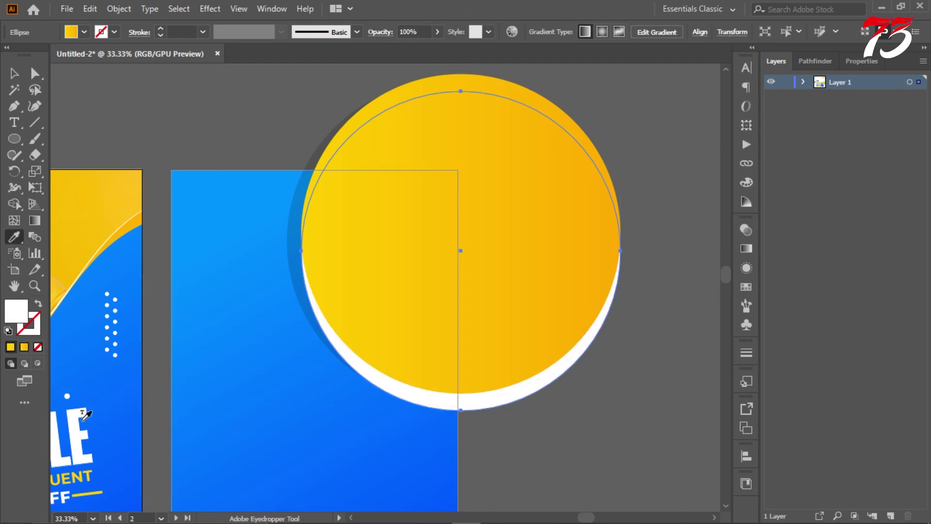
key("v")
left_click(306, 138)
Duplicate the upper yellow circle, enlarge the copy beyond the original, and center it roughly over the circle stack
scroll(306, 138, "up", 1)
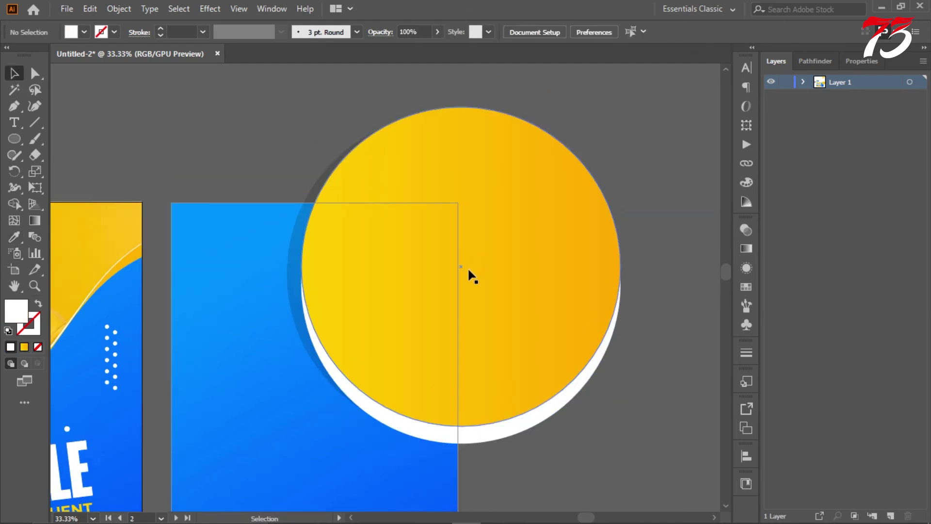
left_click_drag(470, 274, 408, 284)
key("ctrl+minus")
key("ctrl+minus")
left_click_drag(491, 333, 514, 355)
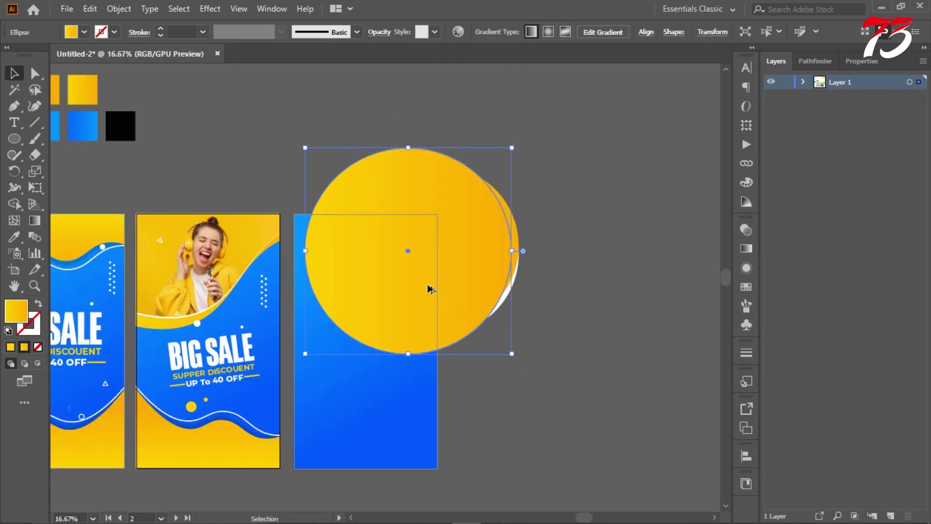
scroll(426, 281, "up", 1)
left_click_drag(400, 281, 422, 274)
Turn the enlarged circle into a white 6 pt outline ring sampled from the second story's wave line, and offset it from the yellow circle
left_click(14, 237)
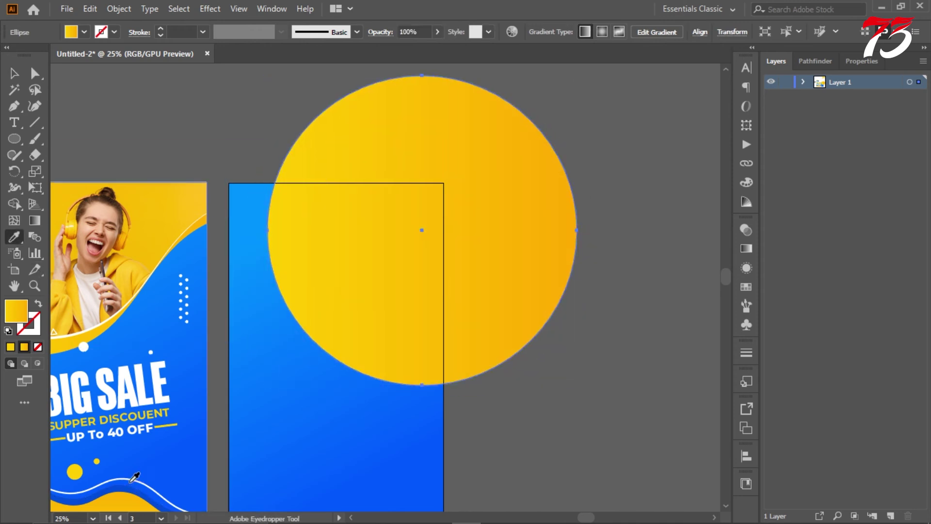
left_click(134, 478)
left_click(15, 73)
left_click_drag(301, 326, 314, 308)
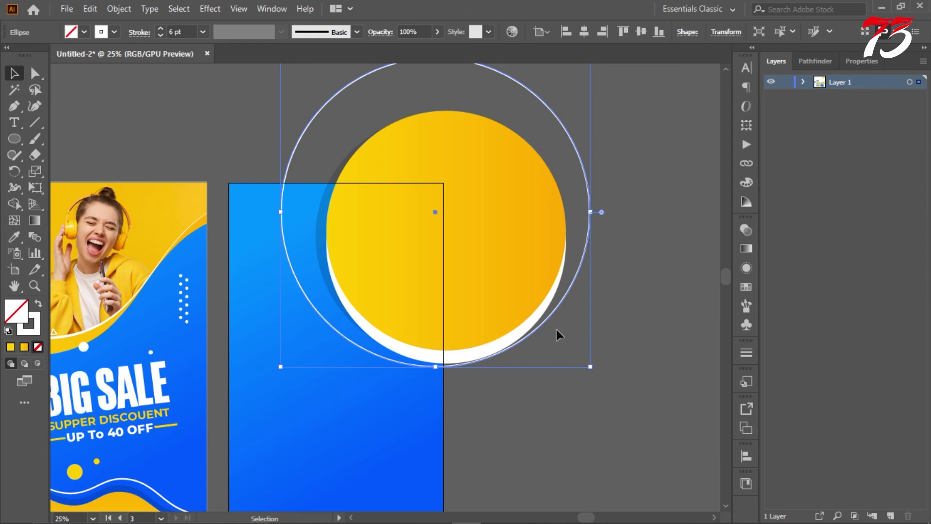
mouse_move(570, 287)
left_mouse_down()
mouse_move(558, 281)
mouse_move(575, 306)
mouse_move(582, 285)
left_mouse_up()
left_click(638, 326)
Fine-tune the white ring's position so its lower edge meets the bottom of the white crescent
scroll(617, 311, "down", 2)
scroll(595, 308, "up", 8)
scroll(612, 333, "down", 6)
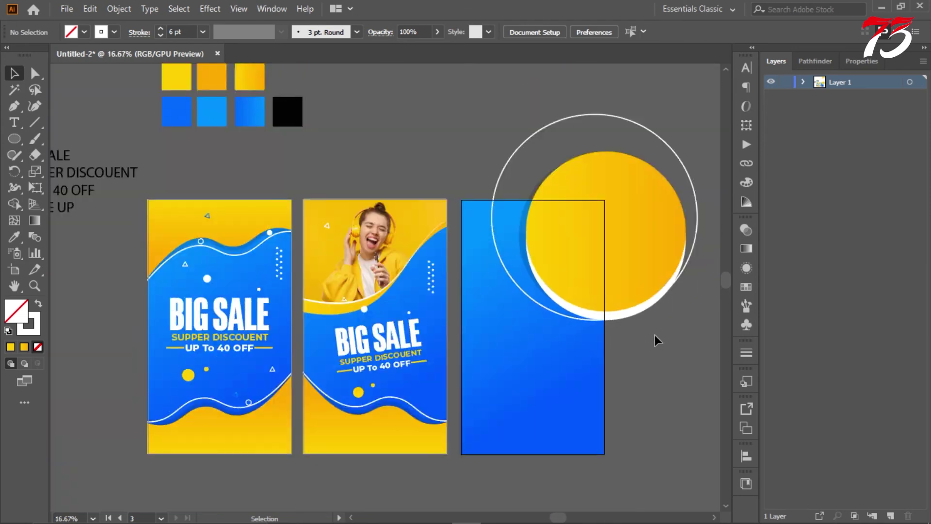
scroll(653, 335, "up", 2)
mouse_move(531, 306)
left_mouse_down()
mouse_move(522, 322)
mouse_move(541, 316)
left_mouse_up()
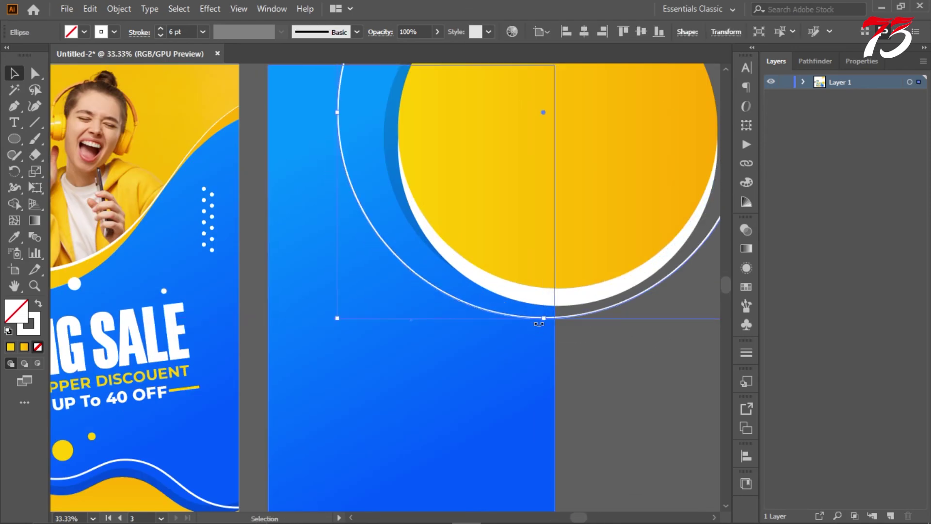
scroll(539, 315, "down", 2)
left_click(595, 359)
key("ctrl+z")
scroll(595, 342, "up", 2)
left_click(600, 334)
scroll(609, 331, "down", 3)
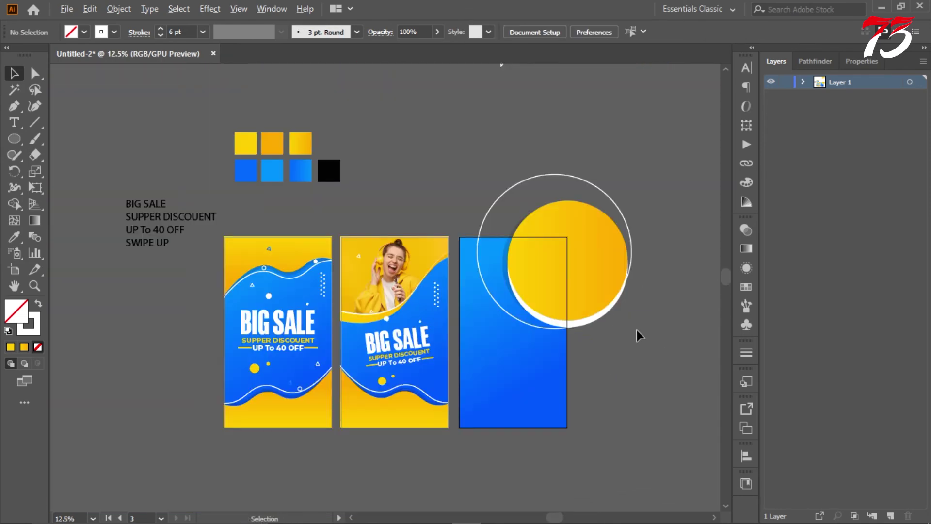
Scale down the white outline ring and reposition it to extend beyond the yellow circle's upper left side
scroll(633, 334, "up", 1)
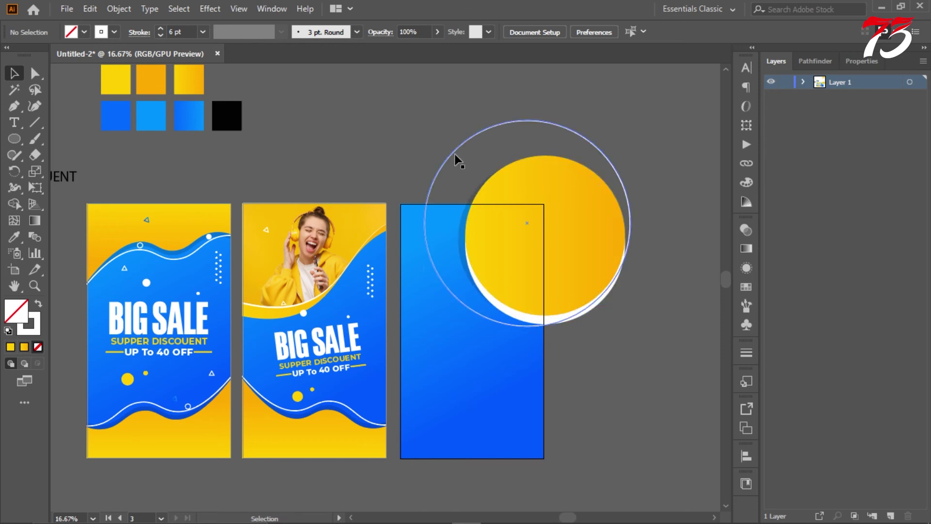
mouse_move(634, 121)
left_mouse_down()
mouse_move(637, 139)
mouse_move(632, 133)
left_mouse_up()
key("ctrl+z")
scroll(616, 174, "up", 1)
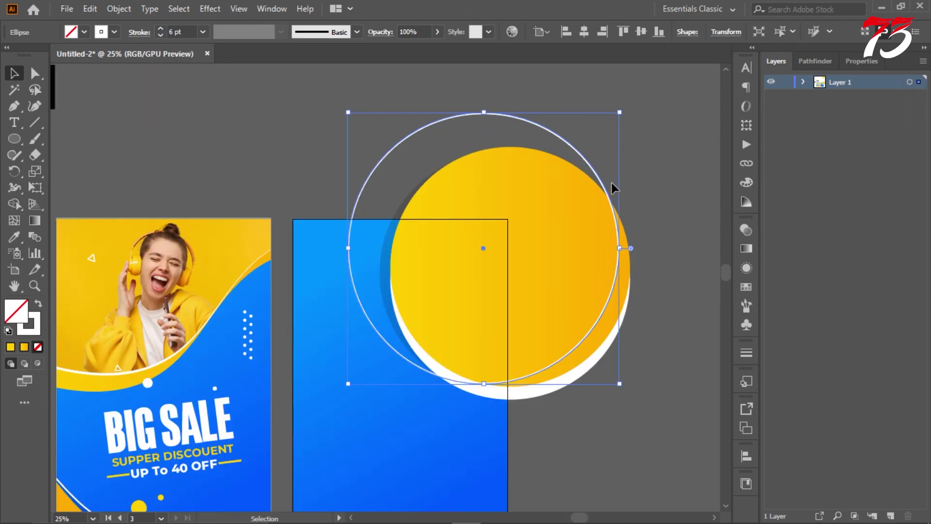
left_click_drag(606, 188, 612, 208)
left_click(676, 163)
scroll(676, 163, "down", 1)
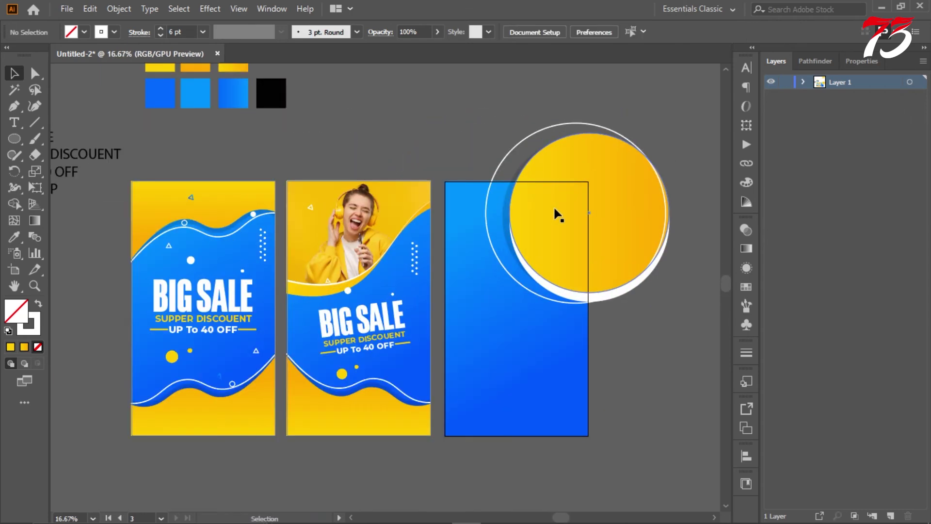
Group the outline ring, yellow circle, white crescent circle and shadow into a single object
left_click(512, 152)
left_click(531, 218, "shift")
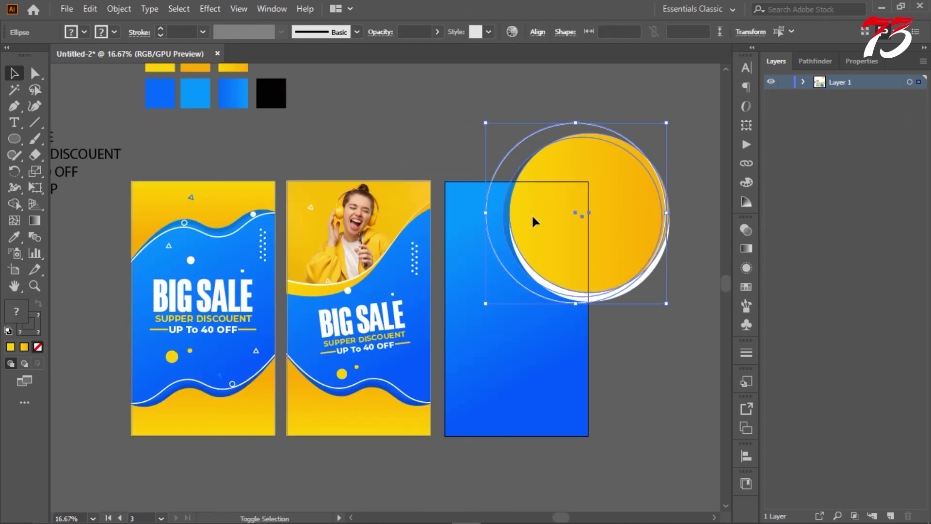
scroll(562, 300, "up", 3)
left_click(518, 254, "shift")
scroll(522, 244, "down", 3)
left_click_drag(530, 198, 604, 166)
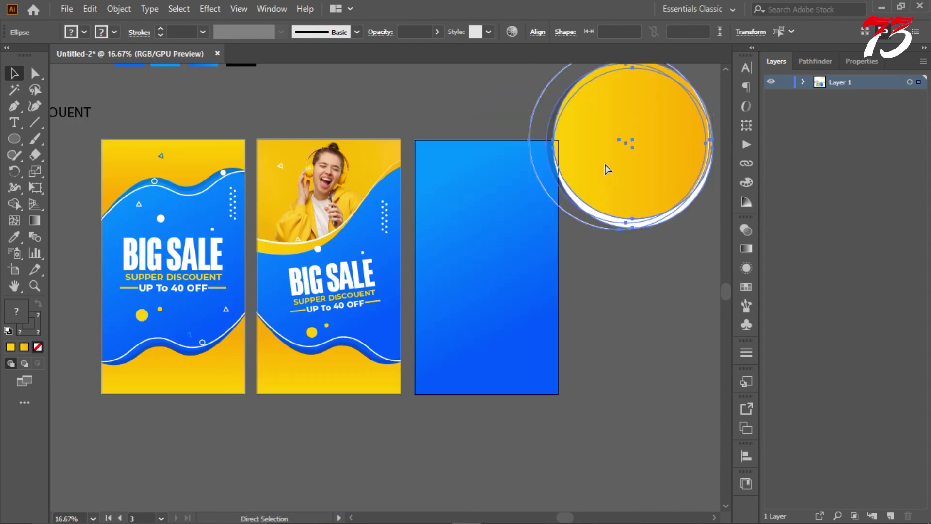
key("ctrl+z")
key("ctrl+g")
Duplicate the circle group near the third artboard's lower left corner and rotate the copy so its white crescent faces lower left
left_click_drag(571, 199, 540, 373)
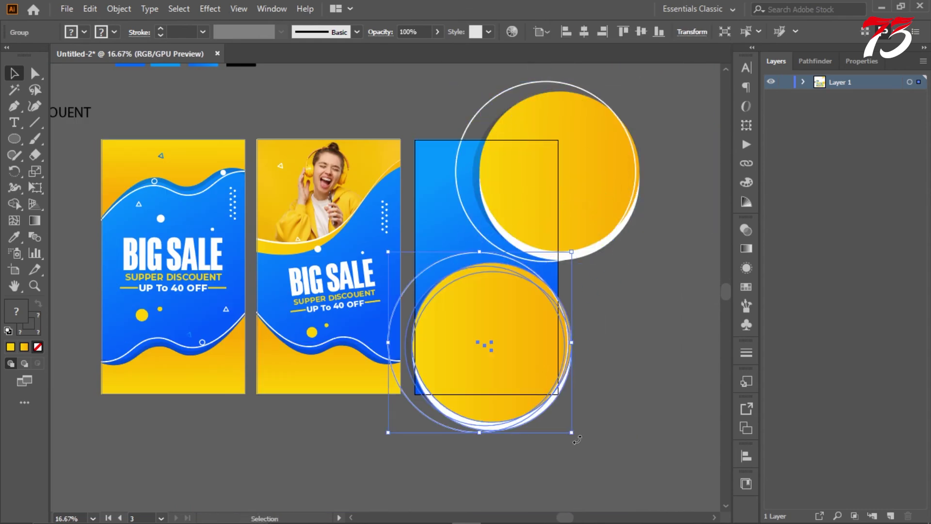
left_click_drag(423, 384, 320, 375)
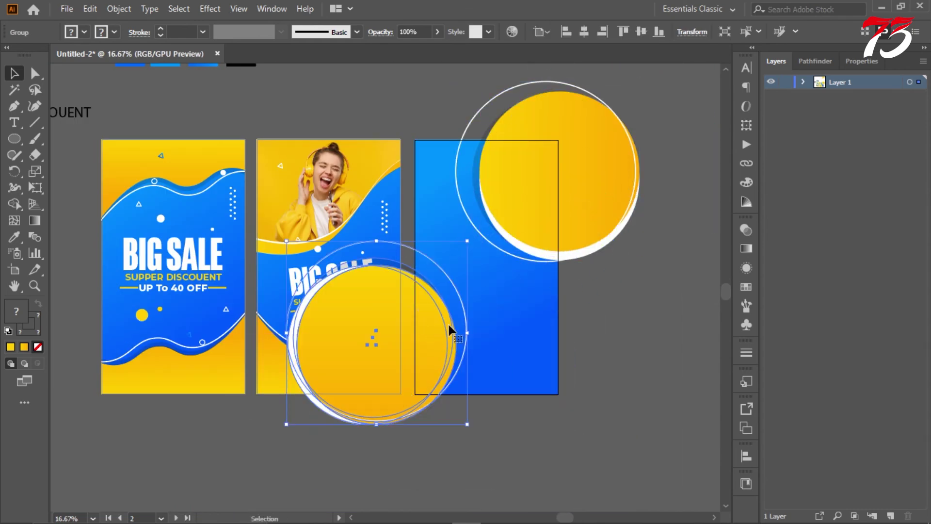
left_click_drag(449, 327, 538, 428)
left_click_drag(564, 470, 573, 383)
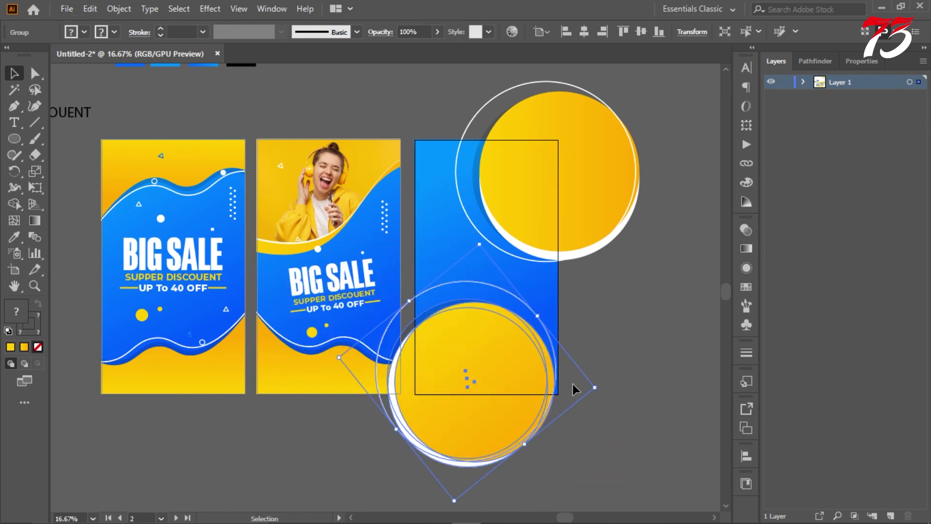
left_click_drag(478, 373, 425, 368)
scroll(458, 380, "up", 1)
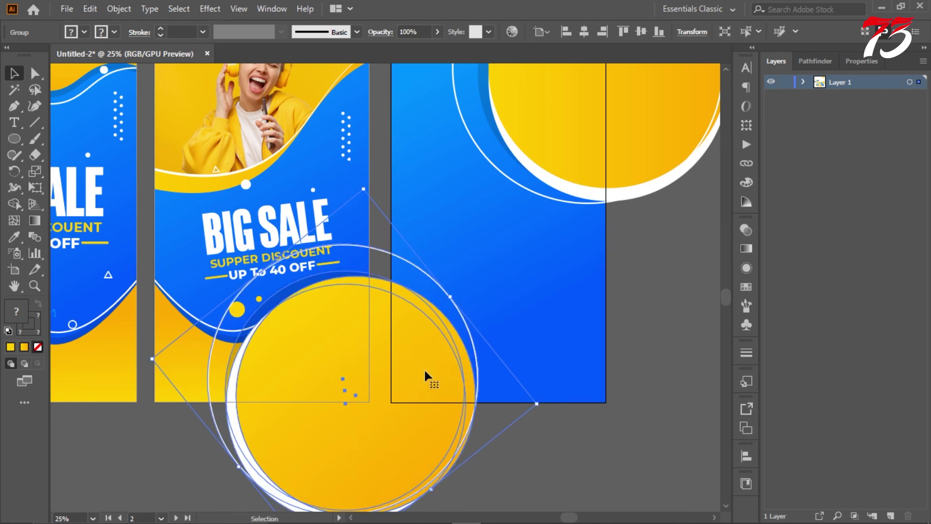
left_click(650, 314)
scroll(649, 314, "up", 2)
scroll(640, 312, "down", 1)
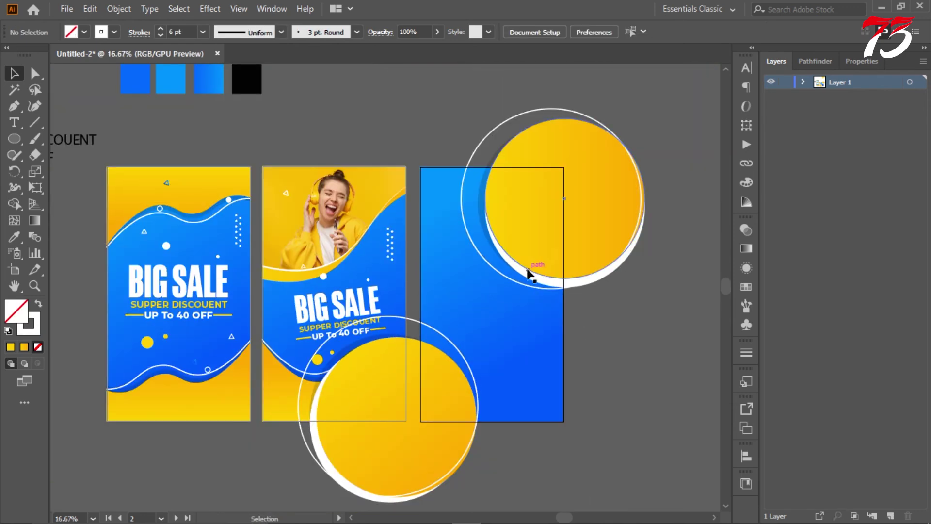
Scale down the circle group at the third artboard's upper right corner
left_click(613, 144)
left_click_drag(644, 108, 630, 133)
scroll(631, 145, "up", 1)
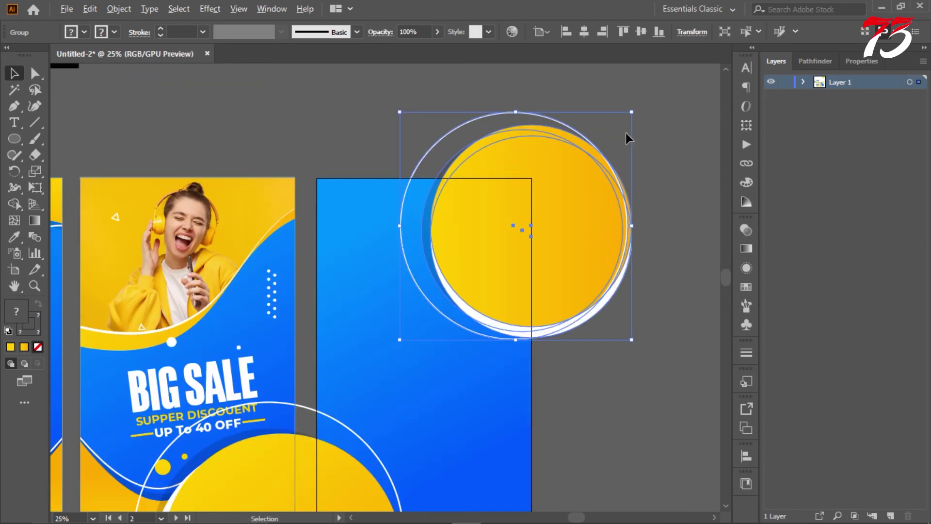
left_click(602, 140)
scroll(587, 213, "down", 1)
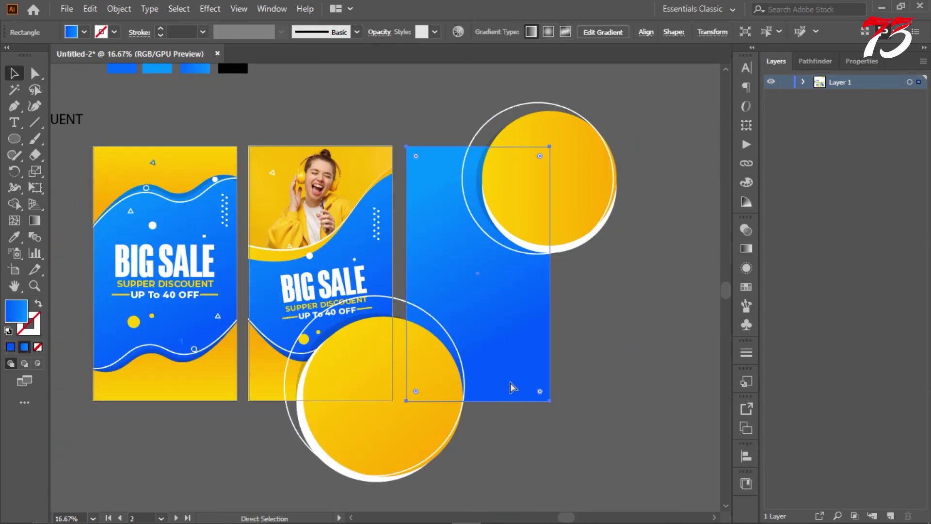
Bring a copy of the third artboard's blue rectangle to the front, above both circle groups
right_click(511, 383)
mouse_move(566, 322)
left_click(691, 309)
Try to clip both circle groups with the front blue rectangle using a clipping mask
left_click(394, 415, "shift")
right_click(377, 425)
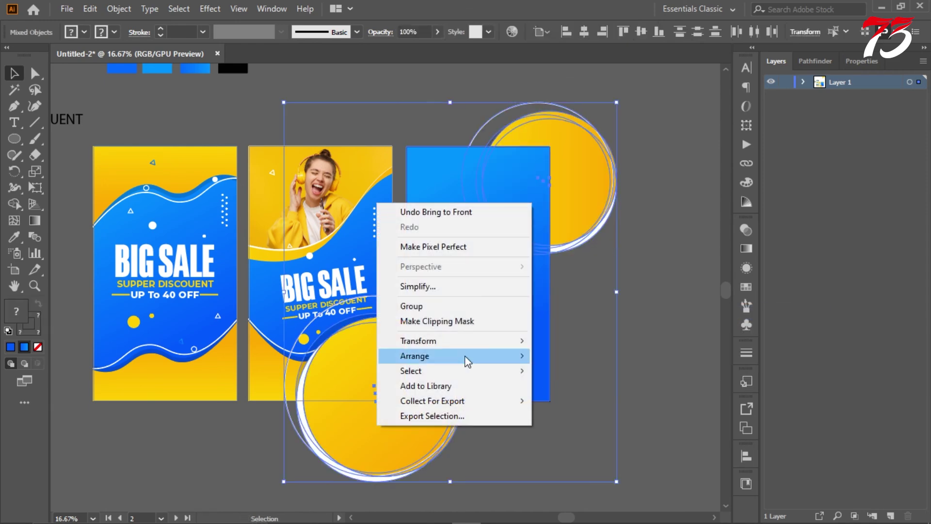
left_click(463, 323)
left_click(602, 309)
scroll(603, 305, "up", 1)
key("ctrl+z")
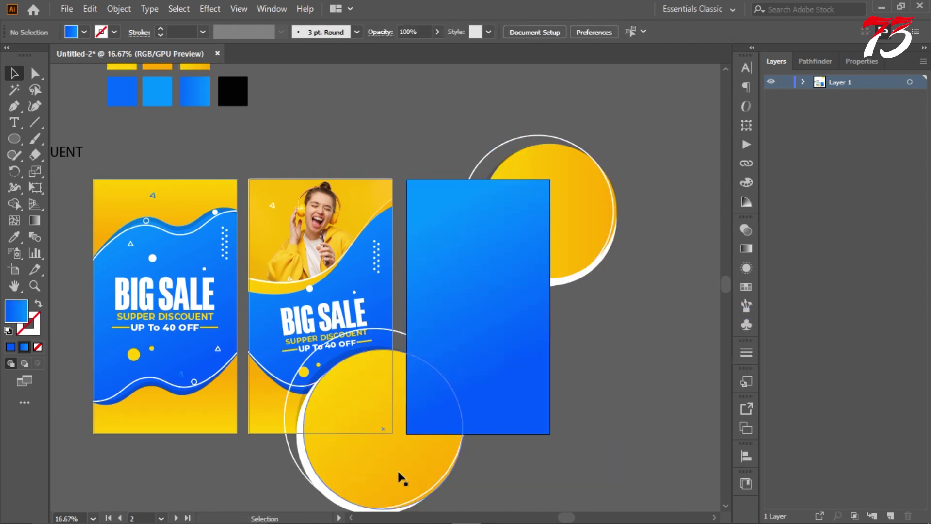
Rotate the lower left circle group so its white crescent and ring face the third artboard's center
left_click(397, 470)
scroll(485, 427, "down", 2)
left_click_drag(509, 356, 299, 400)
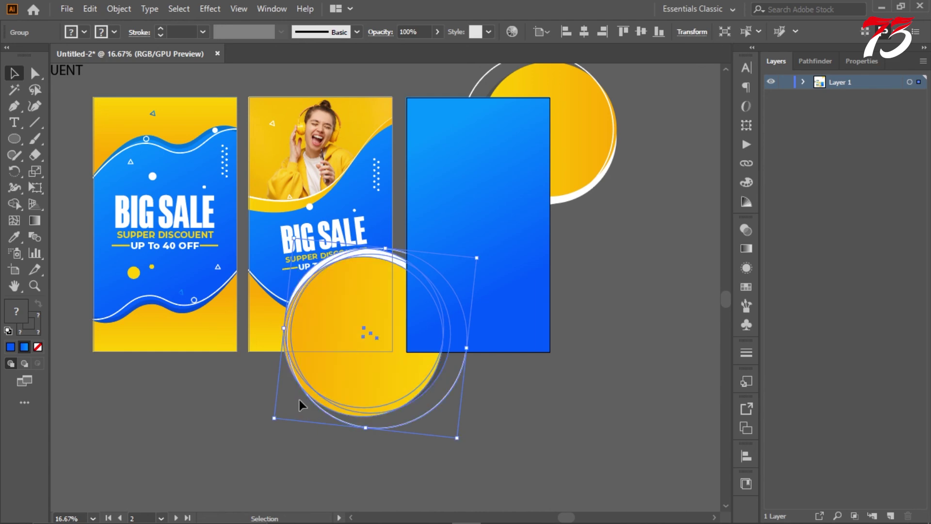
Move the front blue rectangle off the third artboard and shift the lower circle group over the artboard's lower left corner
left_click_drag(516, 267, 679, 281)
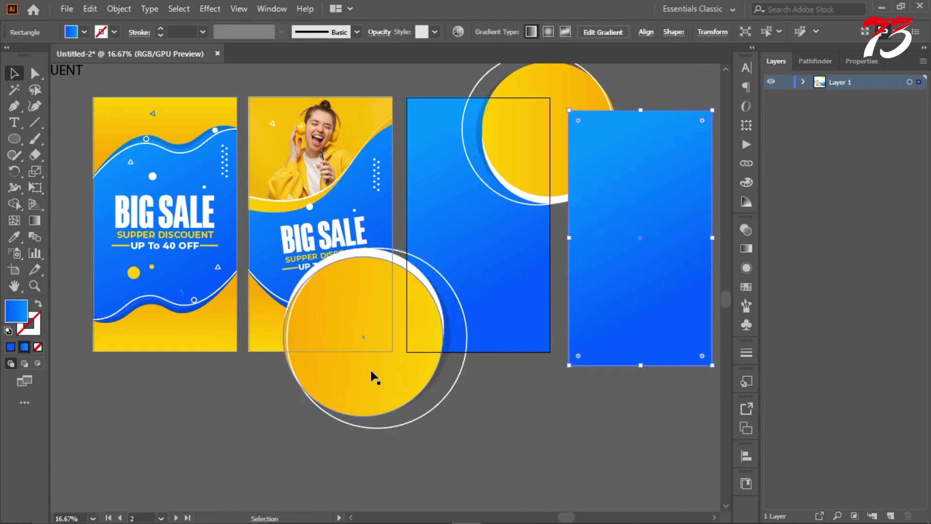
left_click_drag(380, 360, 417, 278)
scroll(438, 334, "up", 2)
scroll(415, 328, "down", 3)
left_click(587, 307)
left_click(426, 300)
scroll(426, 298, "up", 3)
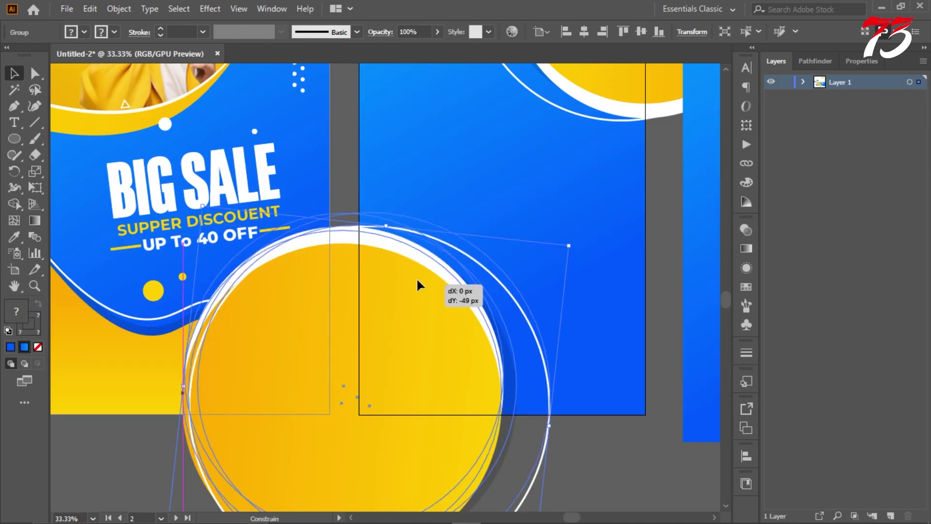
scroll(418, 279, "down", 2)
key("ctrl+z")
Align the front blue rectangle exactly over the third artboard again
left_click(583, 305)
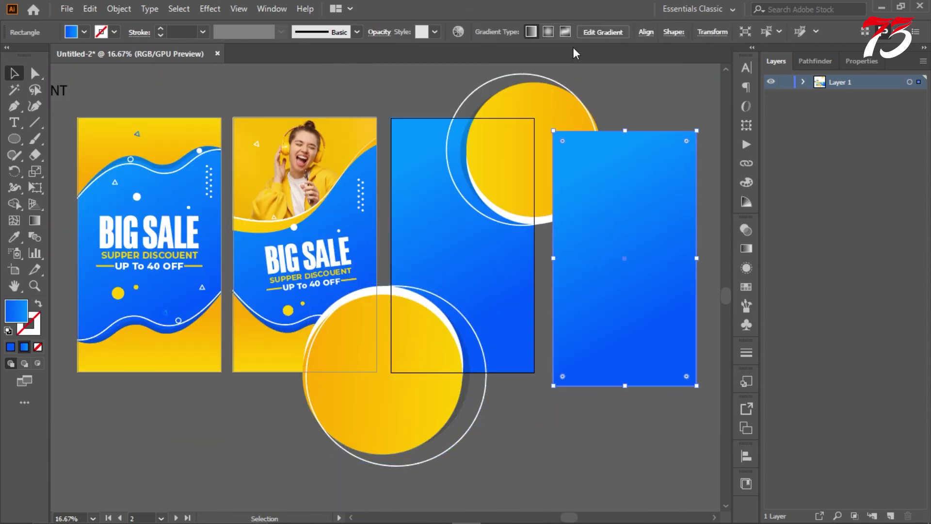
left_click(530, 71)
left_click(616, 71)
Clip both circle groups to the front blue rectangle with a clipping mask
left_click(565, 187, "shift")
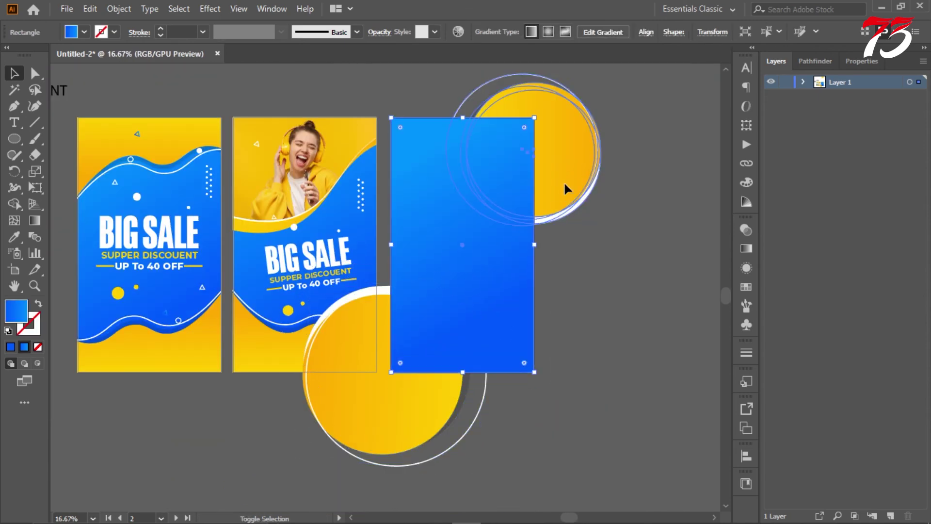
left_click(403, 411, "shift")
right_click(404, 187)
left_click(484, 305)
left_click(634, 238)
scroll(630, 239, "up", 3)
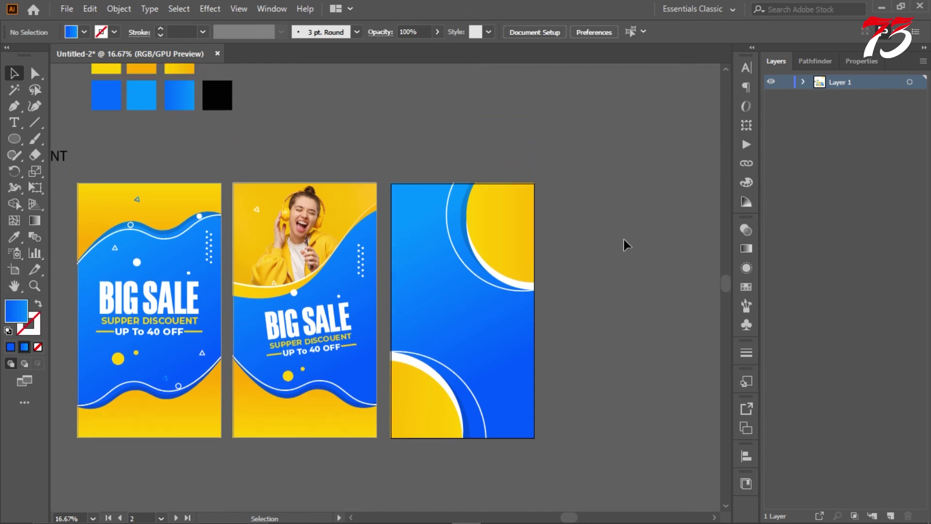
Try placing a copy of the second story's tilted BIG SALE text group on the third artboard and straightening it
scroll(540, 199, "down", 2)
left_click_drag(282, 340, 435, 329)
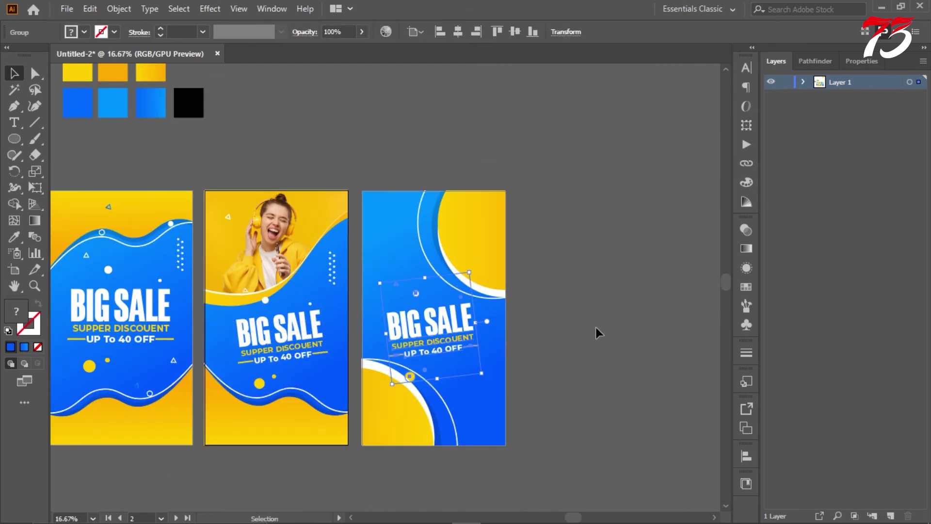
left_click(586, 324)
left_click(450, 335)
scroll(526, 310, "down", 2)
scroll(528, 321, "up", 1)
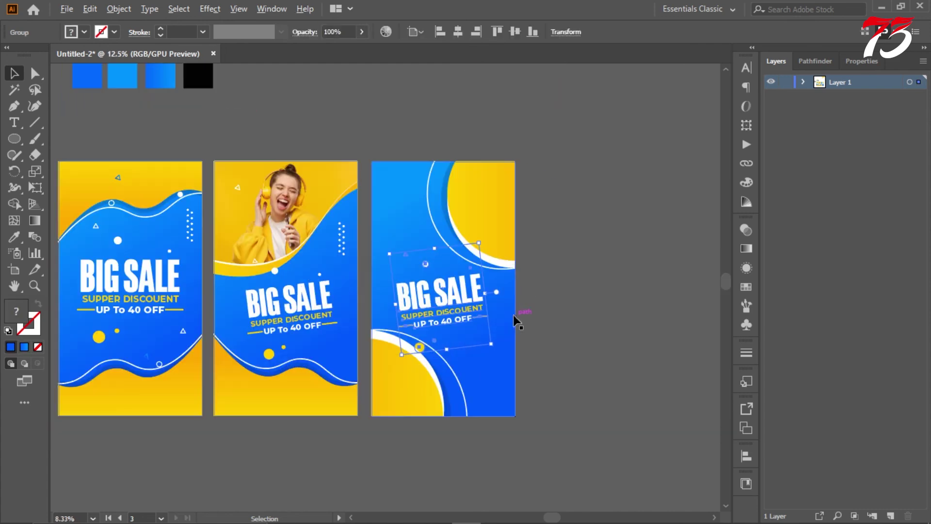
left_click(494, 347)
left_click(469, 319)
left_click_drag(495, 348, 501, 370)
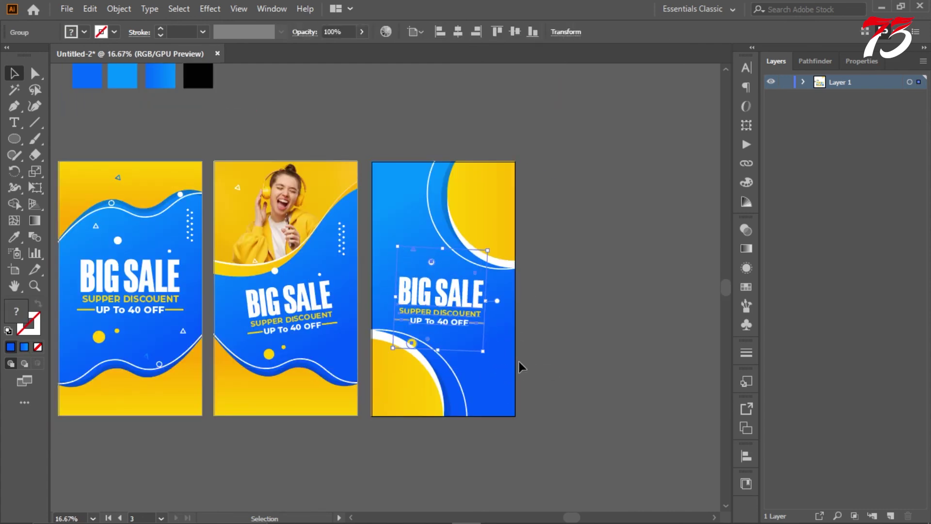
key("Delete")
Duplicate the first story's straight BIG SALE text group onto the third artboard and bring it to the front
left_click_drag(146, 305, 421, 328)
right_click(440, 310)
mouse_move(513, 236)
left_click(655, 239)
left_click(630, 272)
scroll(466, 330, "up", 1)
scroll(466, 330, "up", 1)
scroll(590, 281, "down", 2)
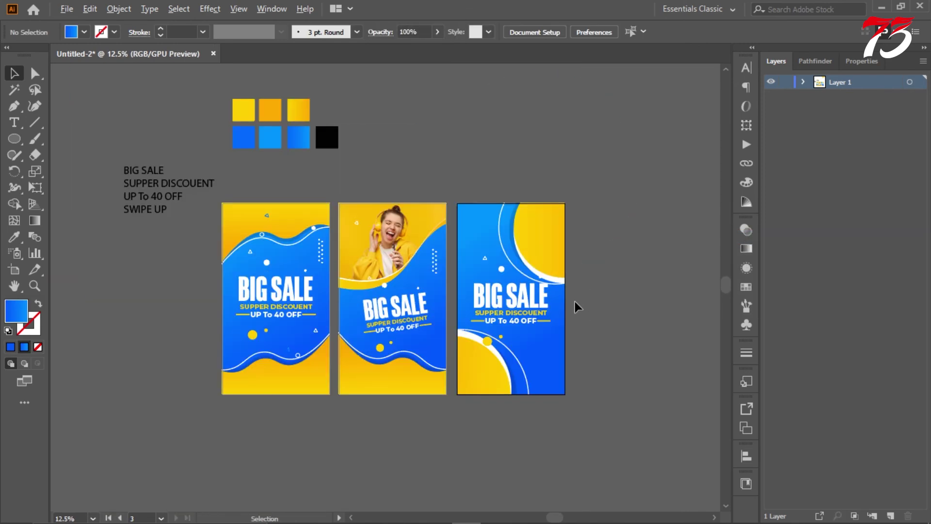
Scale the third story's BIG SALE text group down slightly so it fits between the two yellow circles
scroll(575, 300, "up", 2)
left_click(512, 299)
left_click_drag(527, 211, 531, 221)
left_click(626, 290)
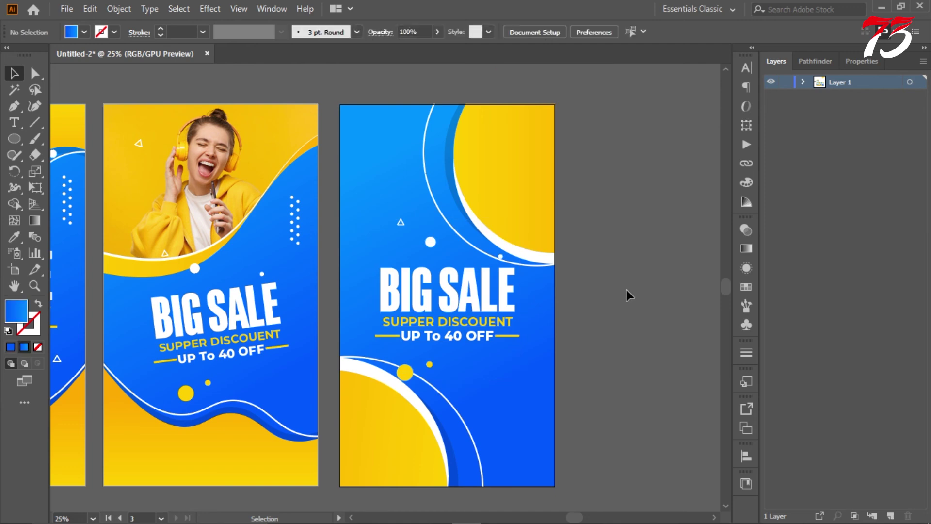
Centre the third story's BIG SALE text group horizontally on its artboard
scroll(626, 290, "down", 2)
scroll(585, 268, "up", 1)
left_click(521, 284)
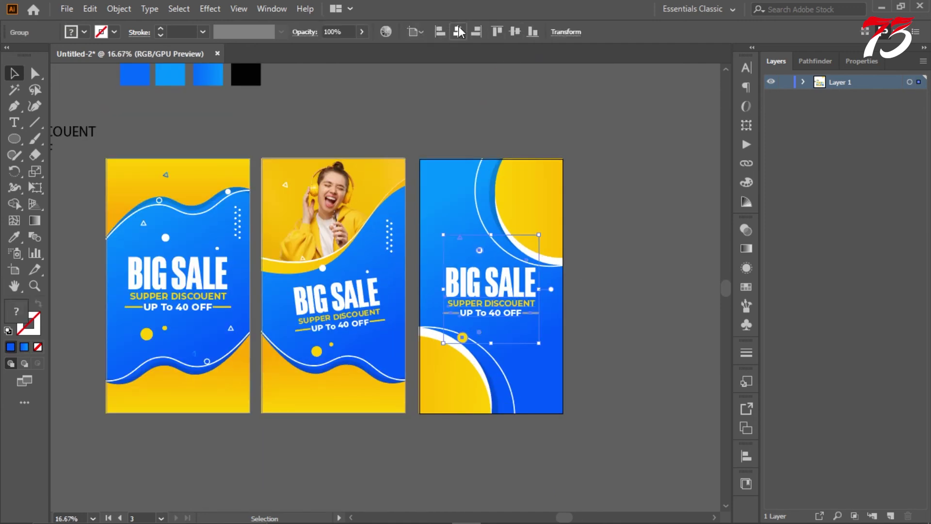
scroll(617, 248, "up", 1)
left_click(609, 301)
Duplicate the first story's upper ring, white dot and blue triangle onto the upper part of the third artboard
scroll(609, 301, "down", 2)
scroll(610, 301, "up", 1)
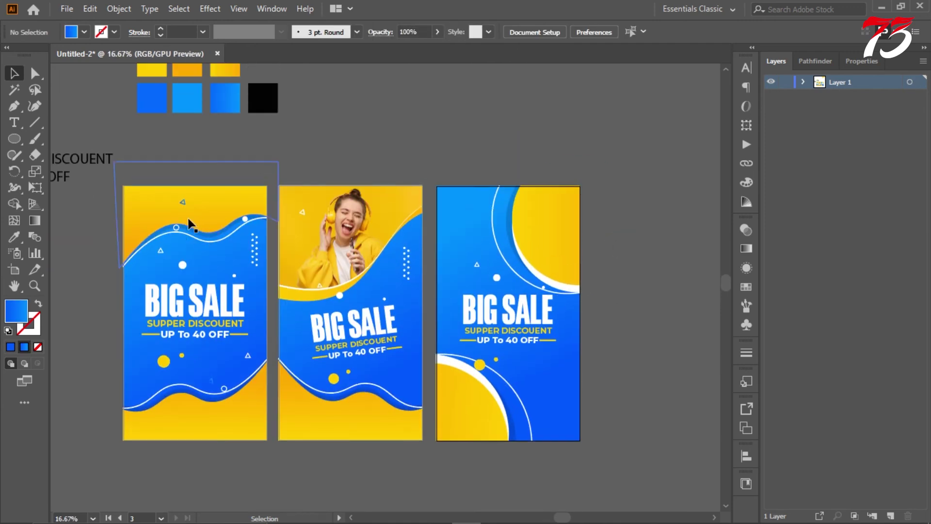
left_click(180, 228)
left_click(246, 220, "shift")
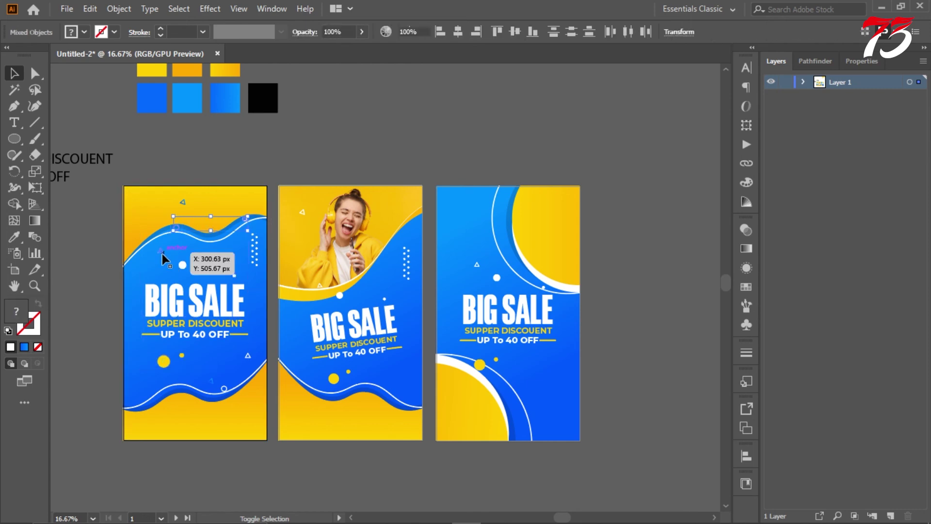
left_click(162, 254, "shift")
key("ctrl+z")
left_click(183, 200, "shift")
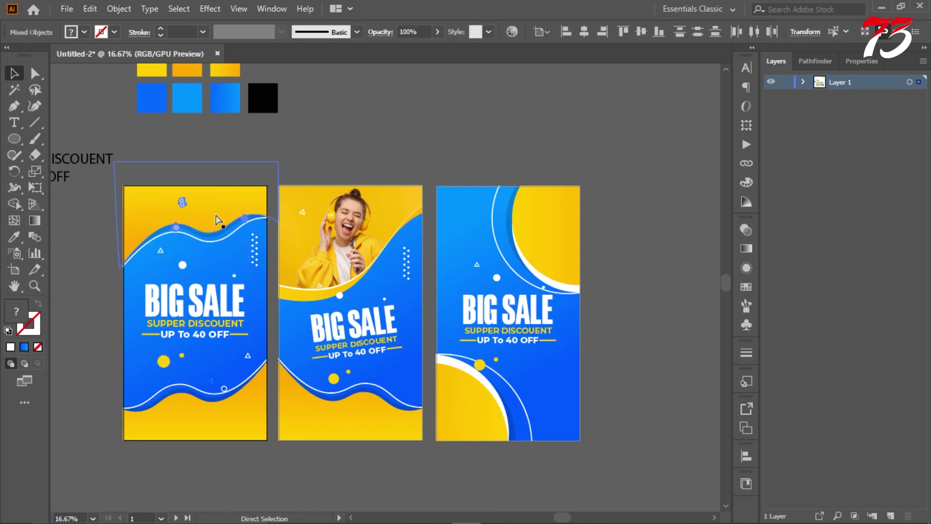
left_click(501, 220)
Rotate and place the copied decoration group within the blue area beside the third story's upper yellow circle
scroll(502, 220, "up", 2)
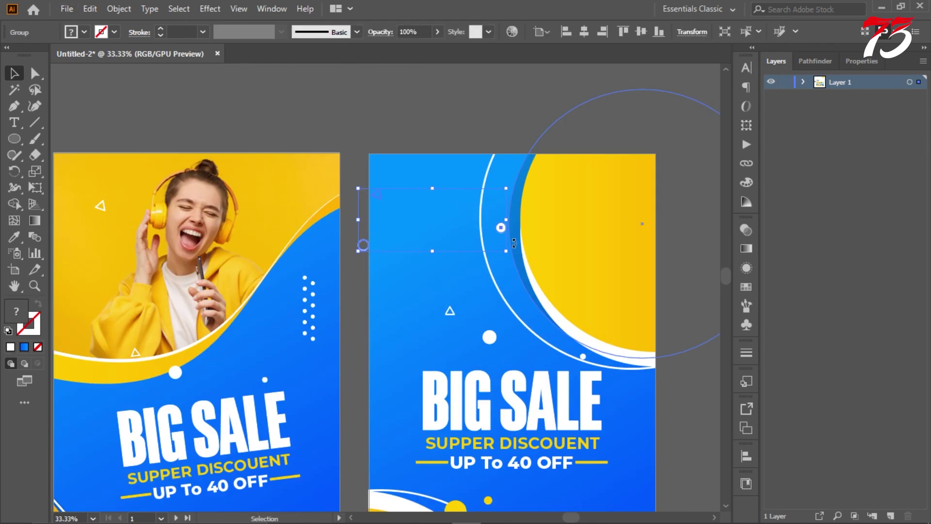
left_click_drag(514, 242, 430, 199)
left_click(452, 121)
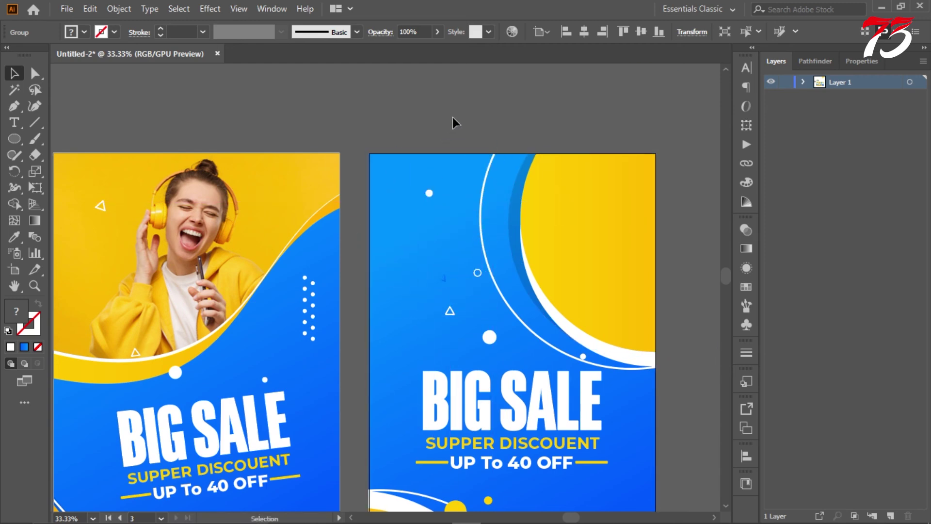
Recolour the copied blue triangle on the third story white by sampling a white shape with the Eyedropper
scroll(459, 206, "down", 1)
left_click(453, 204)
scroll(453, 205, "up", 2)
left_click(35, 74)
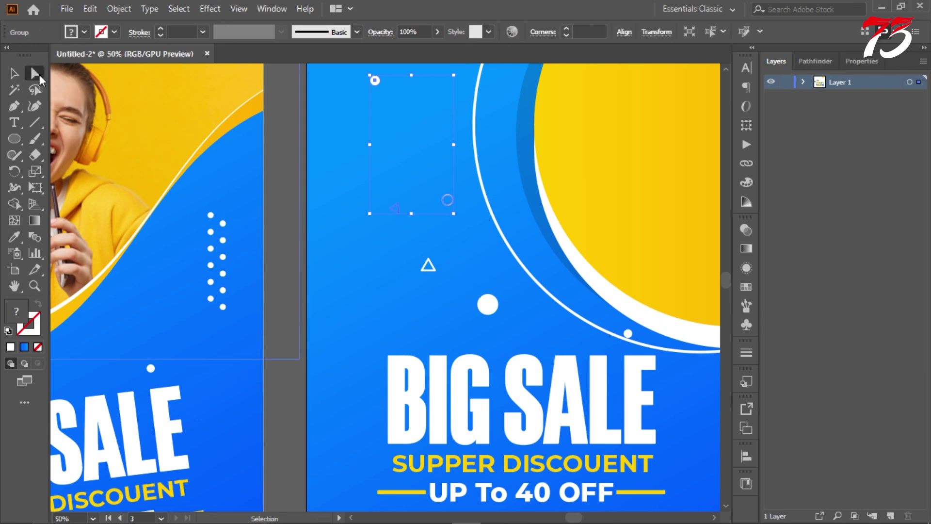
left_click(286, 184)
scroll(286, 183, "up", 2)
left_click(497, 236)
key("i")
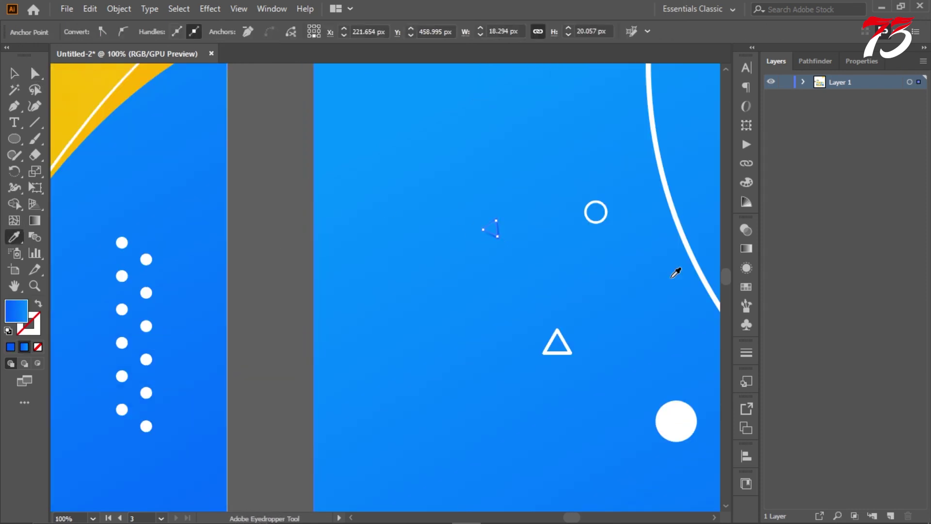
key("ctrl+alt+0")
key("v")
left_click(557, 185)
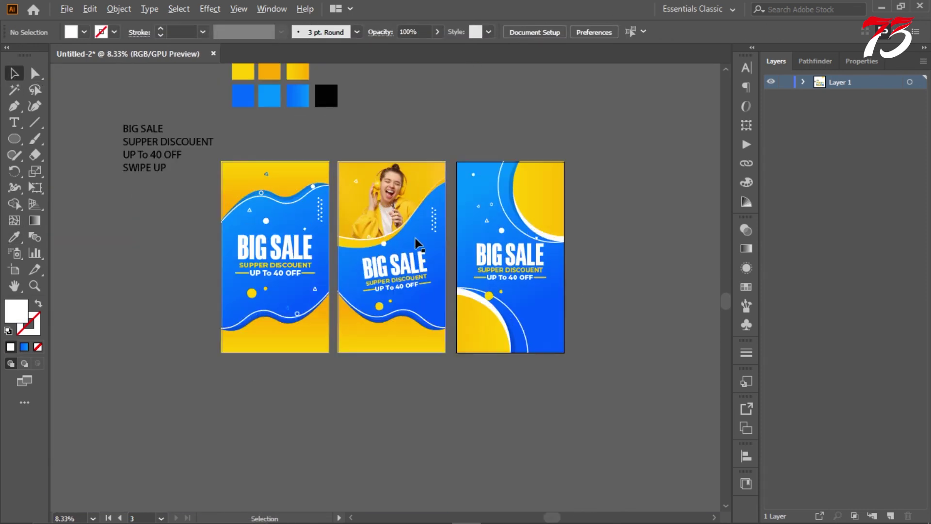
Delete the small recoloured triangle from the third story's decoration group
scroll(538, 206, "up", 4)
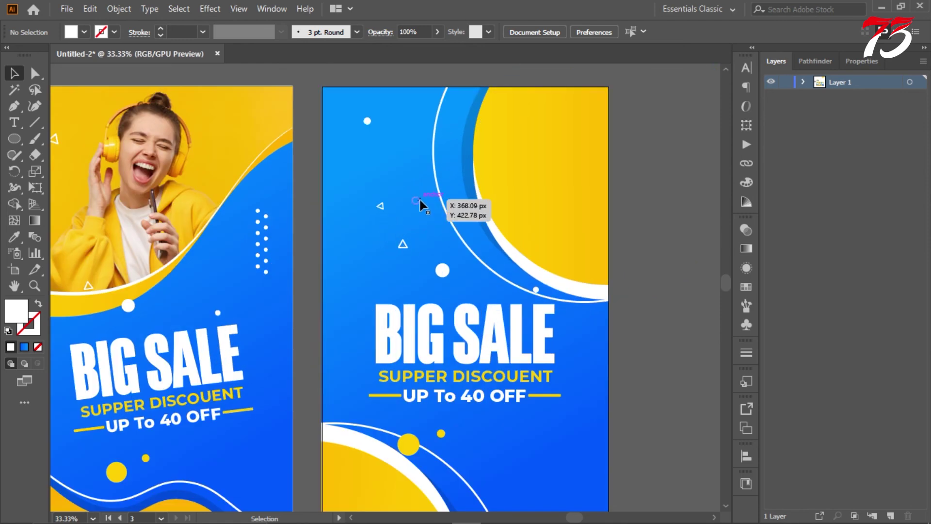
double_click(383, 208)
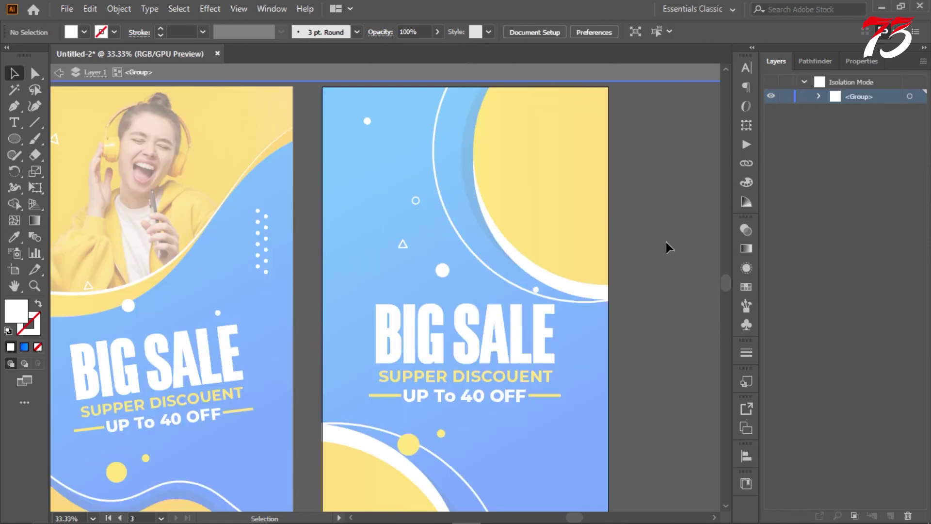
double_click(666, 243)
scroll(627, 282, "down", 4)
scroll(627, 283, "up", 2)
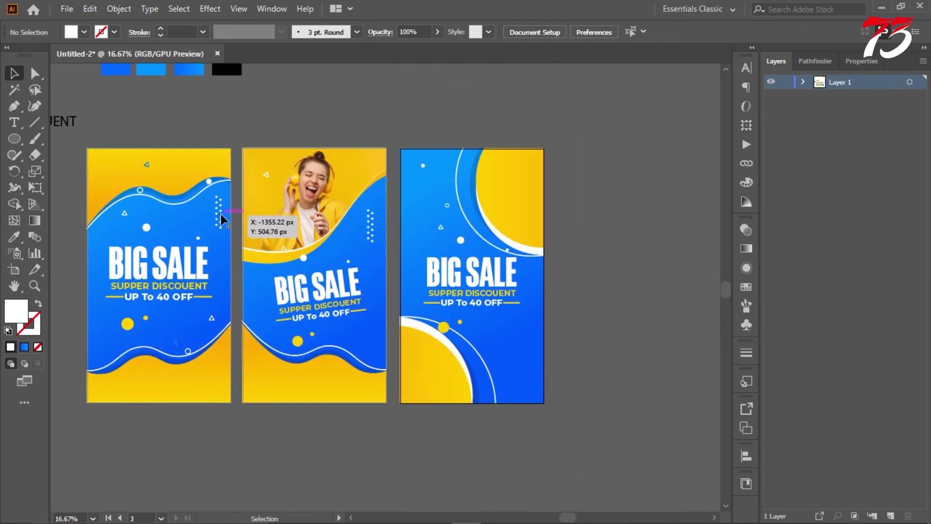
Delete the two blue triangles from the first story, one near the lower wave and one above the upper wave
left_click(173, 342)
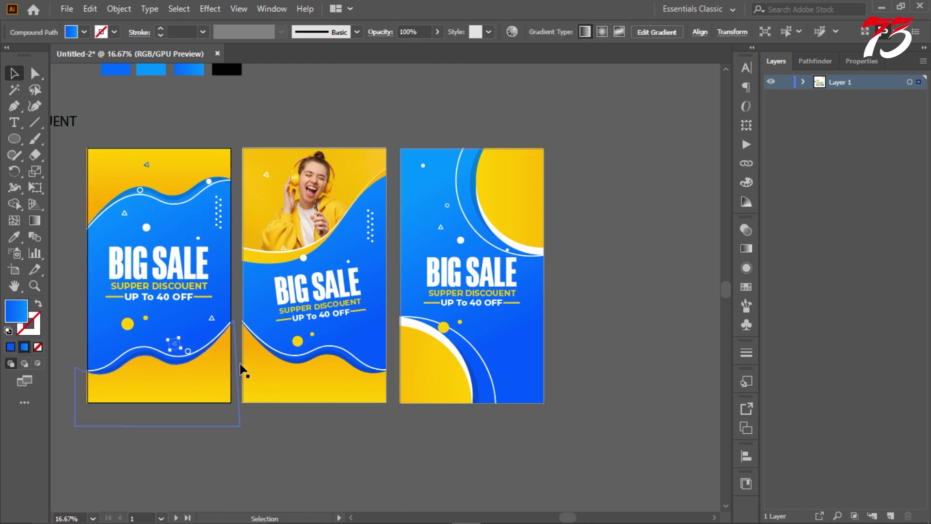
left_click_drag(241, 370, 399, 366)
left_click(148, 164)
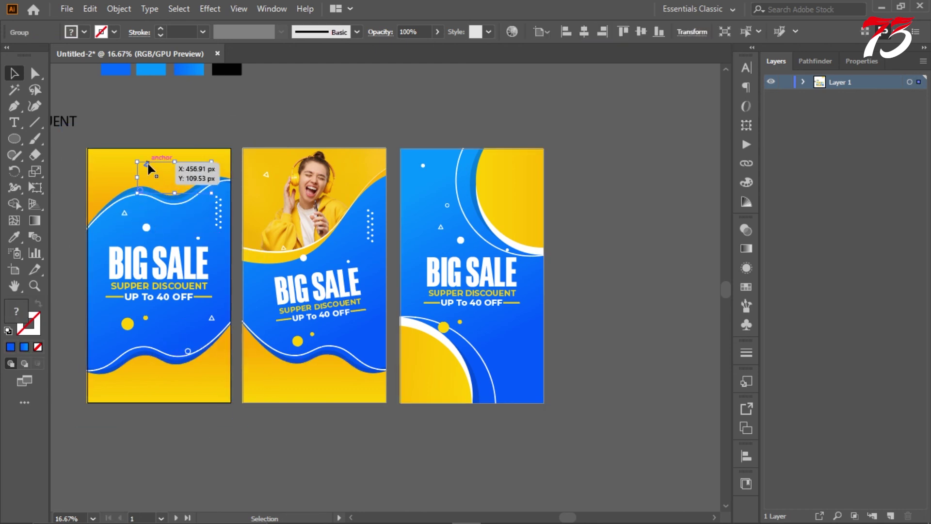
double_click(147, 164)
double_click(193, 132)
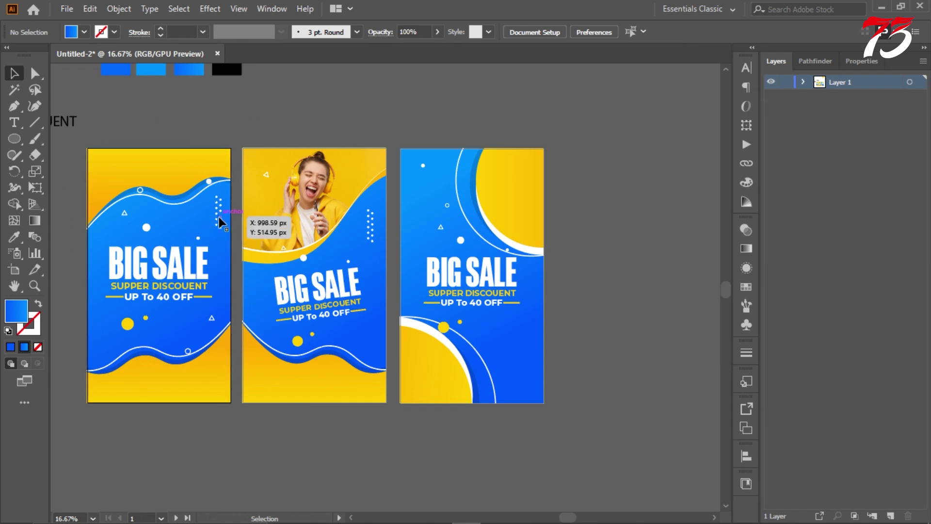
Duplicate the first story's white dot pattern onto the lower-right blue area of the third story
left_click_drag(219, 216, 548, 358)
left_click(604, 357)
scroll(607, 359, "up", 1)
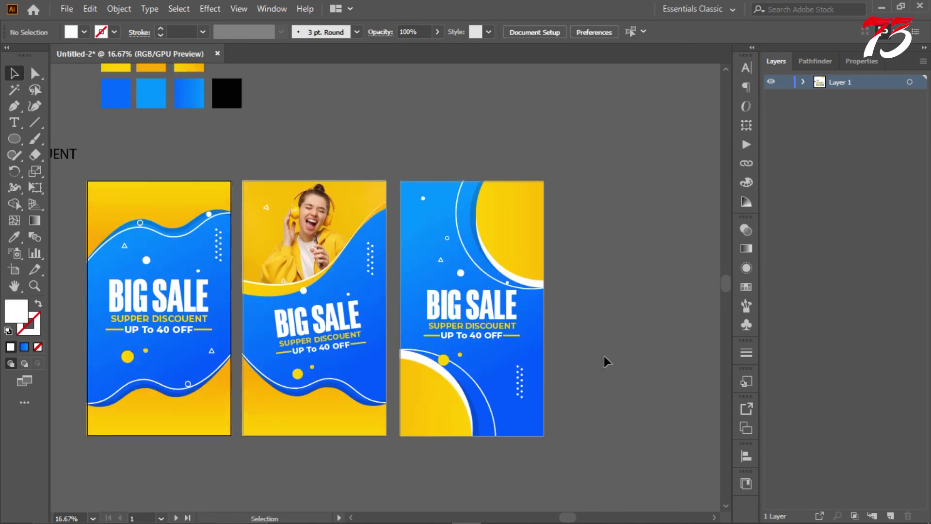
scroll(598, 335, "down", 3)
scroll(592, 297, "up", 2)
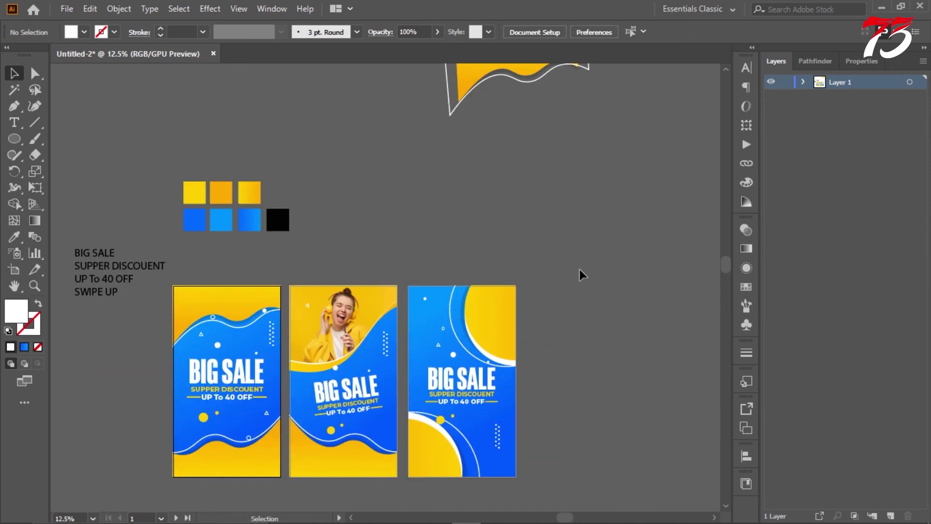
Delete the leftover wave shape above the colour swatches and the draft text lines beside the artboards
scroll(580, 272, "up", 4)
left_click_drag(423, 73, 656, 171)
key("Delete")
scroll(515, 200, "down", 4)
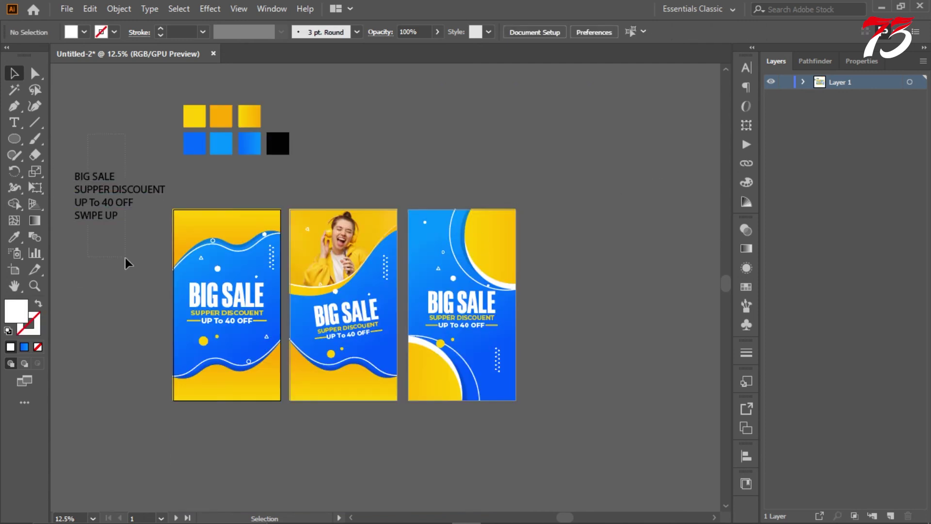
left_click_drag(125, 257, 127, 259)
key("Delete")
Move the colour swatch group down so it sits directly above the first story, aligned with its left edge
left_click_drag(170, 120, 342, 163)
left_click_drag(232, 138, 221, 184)
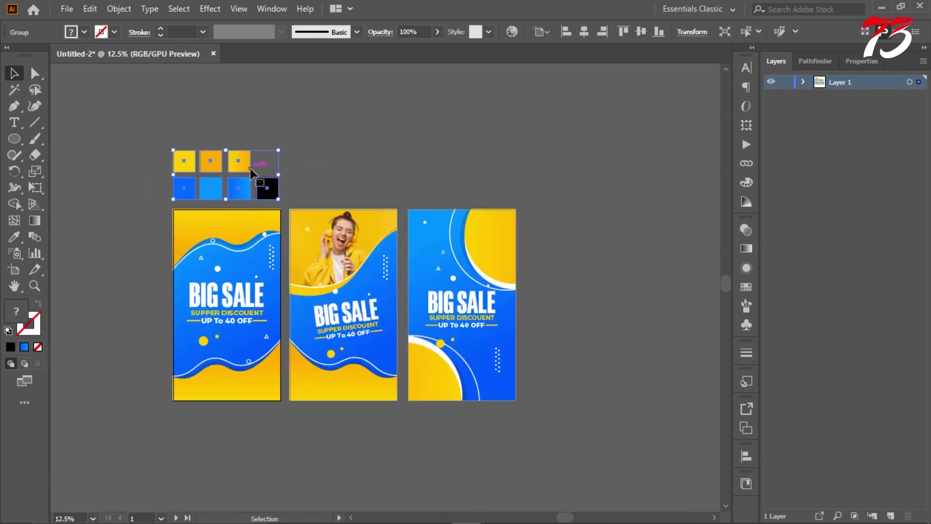
left_click(347, 151)
scroll(362, 143, "down", 2)
left_click_drag(370, 138, 426, 119)
scroll(426, 120, "up", 1)
scroll(427, 128, "up", 1)
scroll(439, 138, "down", 1)
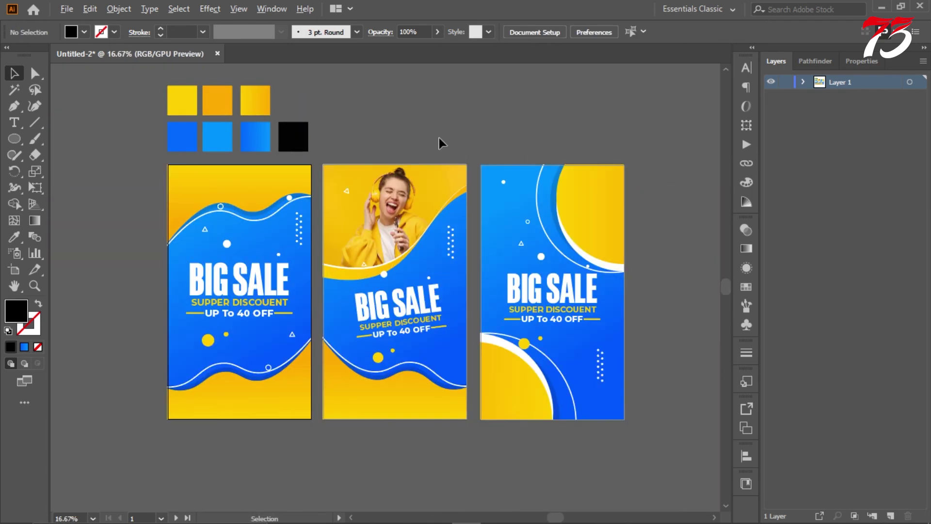
scroll(438, 137, "up", 1)
scroll(444, 143, "down", 1)
scroll(444, 136, "up", 1)
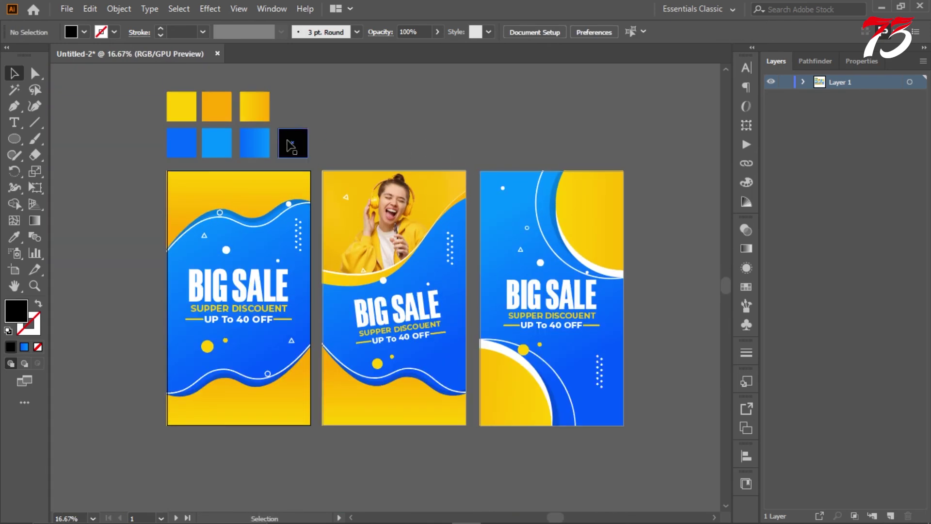
Move the black swatch up into the yellow row, beside the yellow-orange gradient swatch
key("a")
left_click_drag(293, 143, 293, 107)
scroll(386, 133, "up", 1)
scroll(402, 141, "down", 1)
scroll(467, 229, "up", 2)
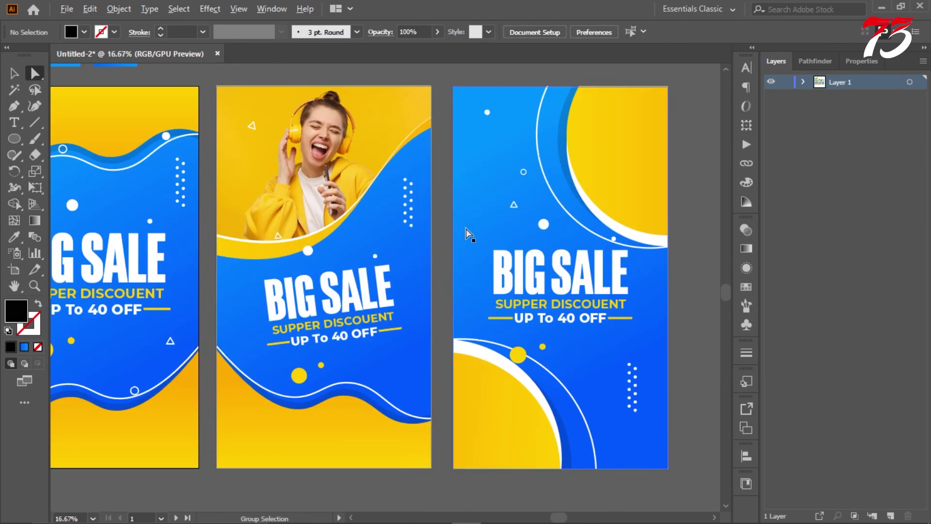
Move the third story's large yellow circle off the lower circle's outline, to the blue area below the text
scroll(473, 228, "down", 2)
scroll(473, 228, "up", 3)
left_click(395, 328)
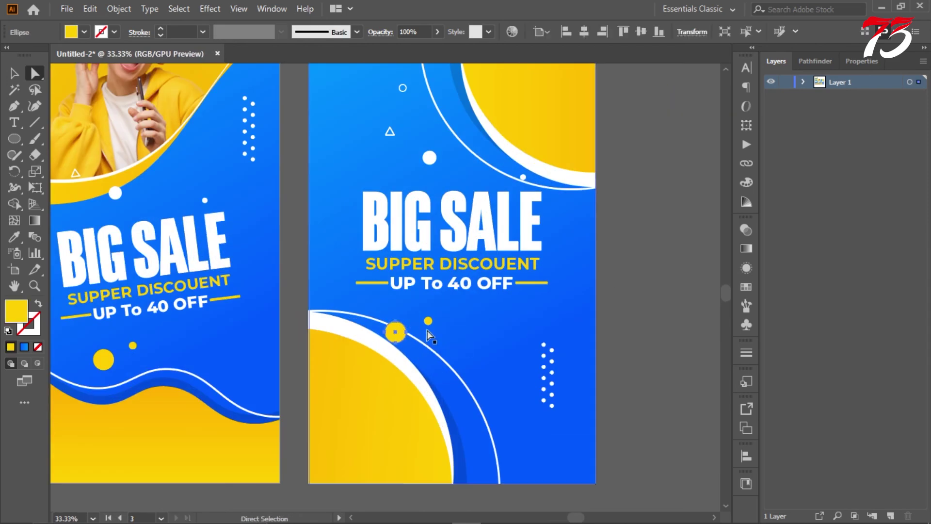
scroll(429, 321, "up", 1)
scroll(436, 272, "down", 4)
left_click(587, 270)
scroll(460, 252, "up", 3)
left_click(360, 365)
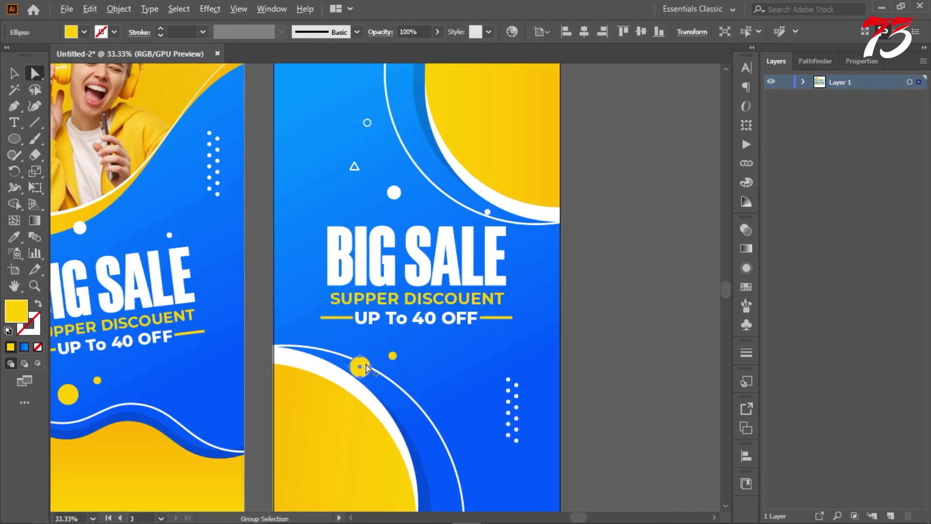
scroll(362, 362, "up", 3)
left_click_drag(360, 363, 647, 354)
scroll(587, 321, "down", 3)
Place the small yellow dot just above and left of the large yellow circle, fine-tuning both positions
left_click_drag(376, 313, 480, 281)
left_click_drag(494, 325, 515, 335)
left_click_drag(482, 285, 481, 301)
scroll(482, 301, "down", 2)
left_click(615, 290)
scroll(615, 289, "down", 3)
scroll(625, 291, "up", 2)
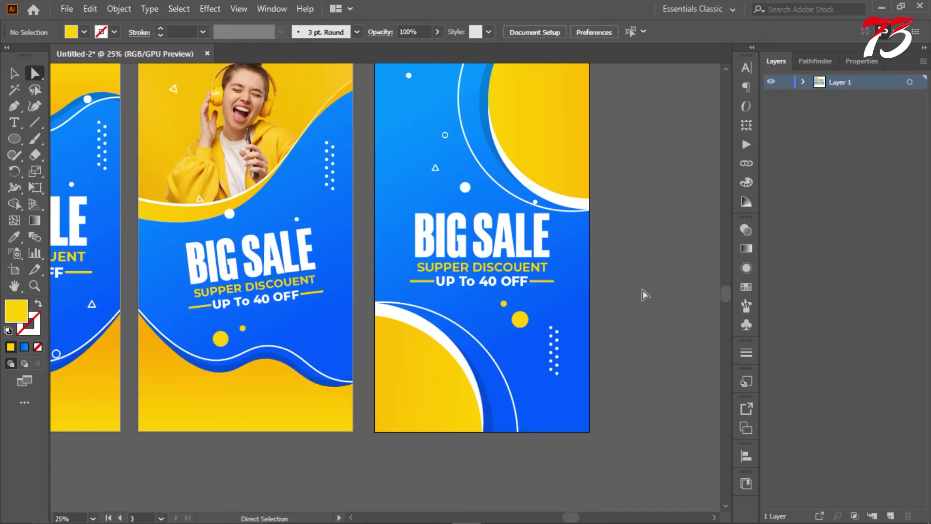
Shift the third story's white dot and ring group left so the ring sits above the white triangle
scroll(642, 290, "down", 2)
scroll(575, 286, "up", 2)
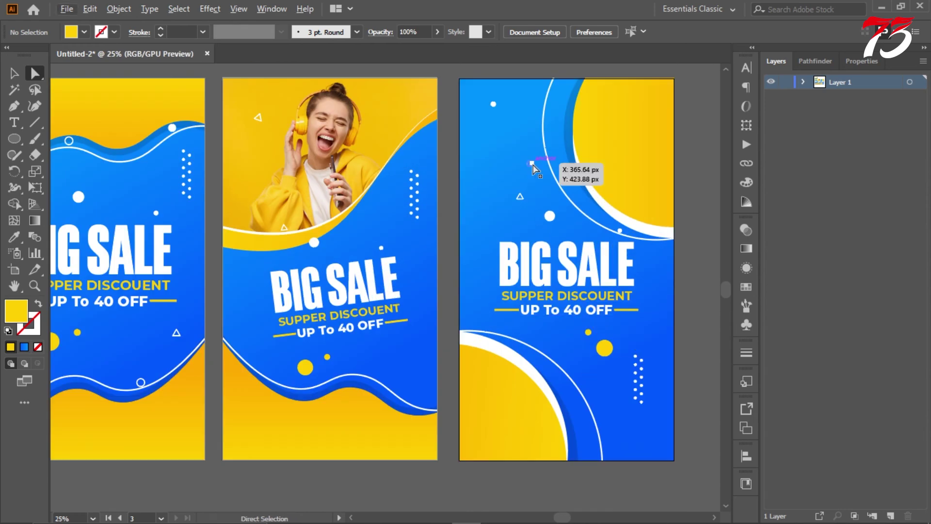
left_click(521, 199)
scroll(522, 203, "down", 2)
left_click(673, 208)
scroll(502, 148, "up", 1)
left_click(14, 73)
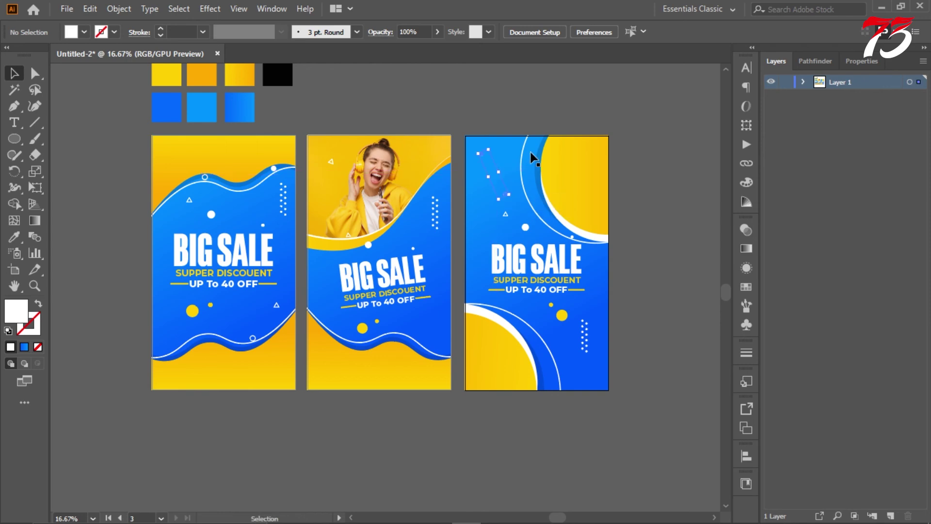
Move the third story's two yellow circles together slightly further down below the UP To 40 OFF line
scroll(517, 121, "down", 2)
scroll(588, 203, "up", 4)
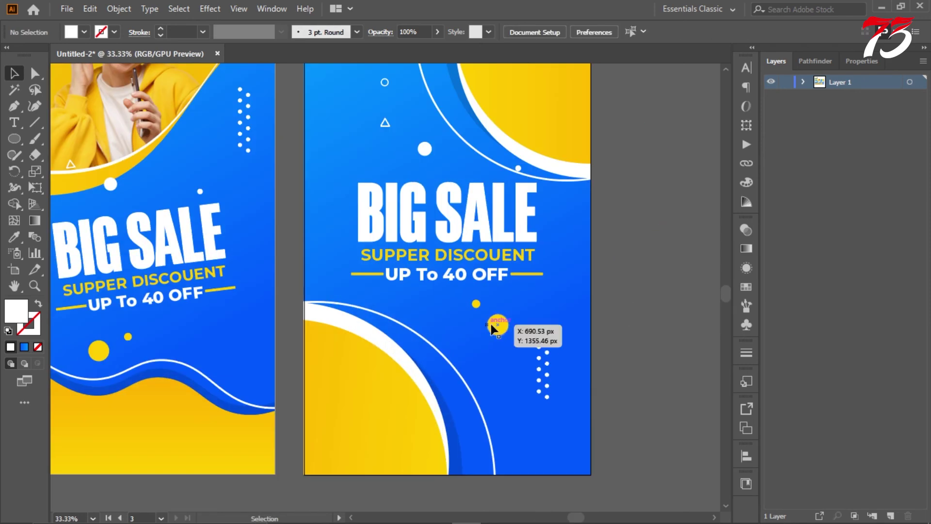
double_click(497, 325)
scroll(496, 325, "up", 2)
left_click(458, 287, "shift")
left_click_drag(498, 328, 501, 338)
scroll(502, 336, "down", 3)
double_click(639, 302)
scroll(630, 281, "down", 3)
scroll(629, 281, "up", 2)
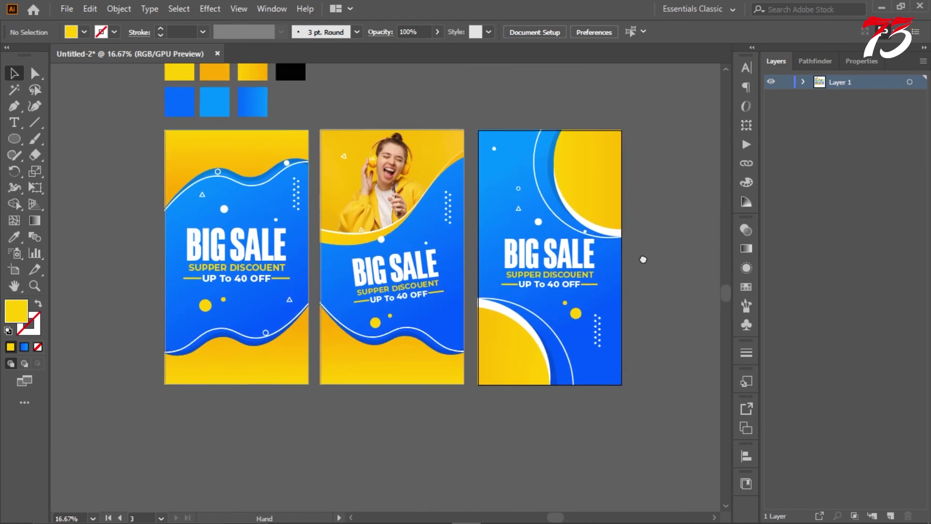